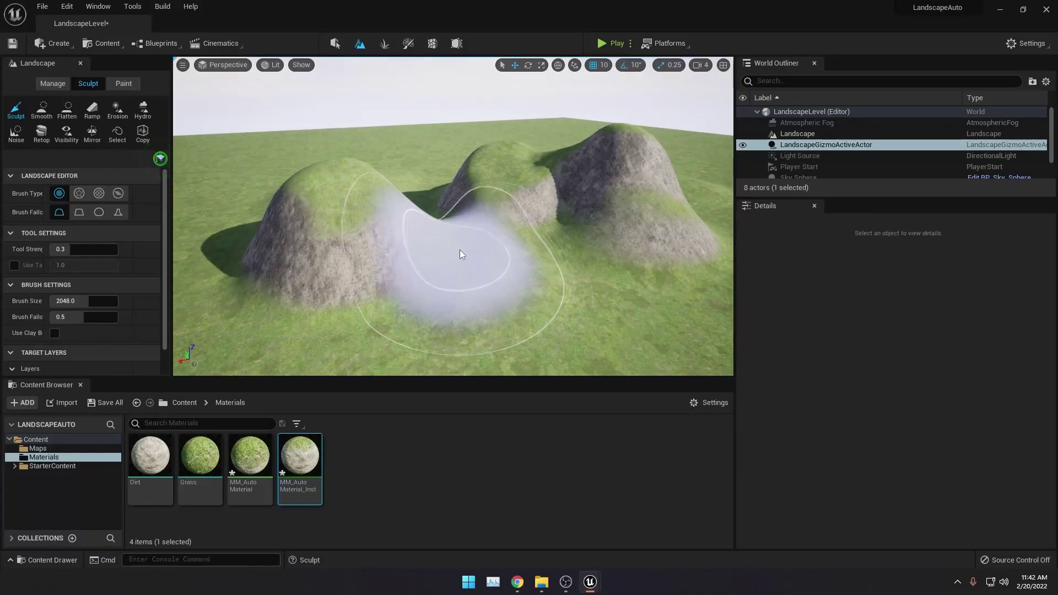
Sculpt raised terrain on the grassy landscape beside the existing rocky hills.
right_drag(587, 254, 546, 219)
drag(546, 220, 666, 201)
right_drag(695, 194, 440, 265)
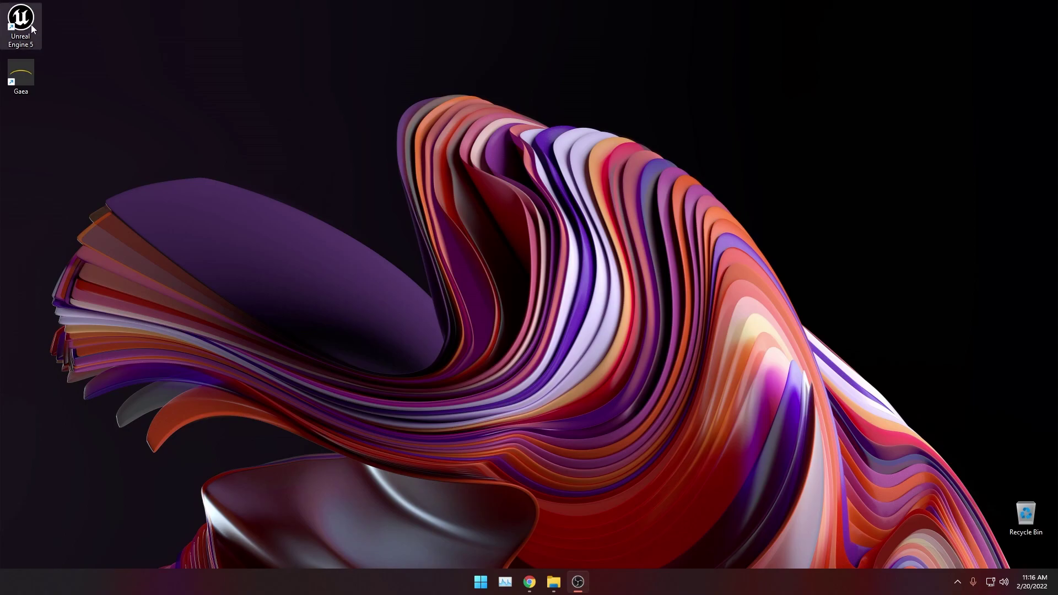
Launch Unreal Engine 5 and create a Blank Blueprint game project with starter content, named LandscapeAuto.
double_click(32, 29)
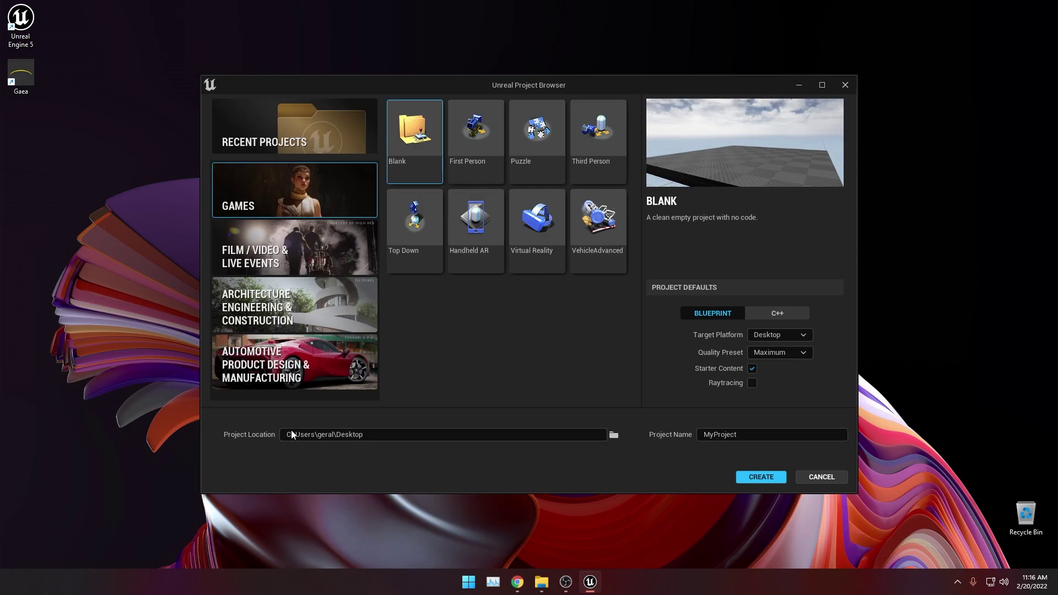
click(769, 440)
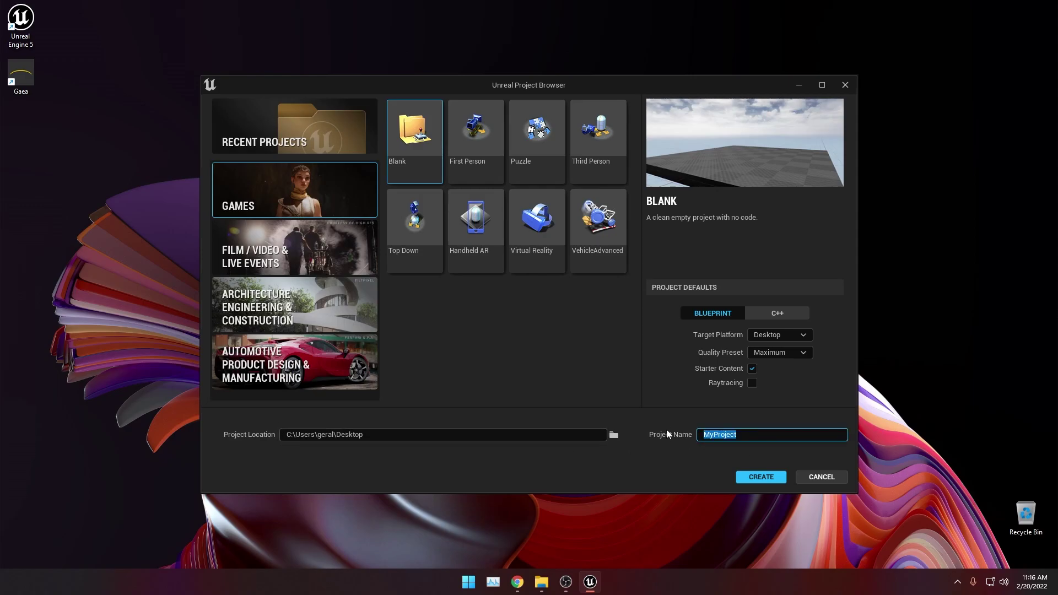
text(LandscapeAuto)
click(757, 479)
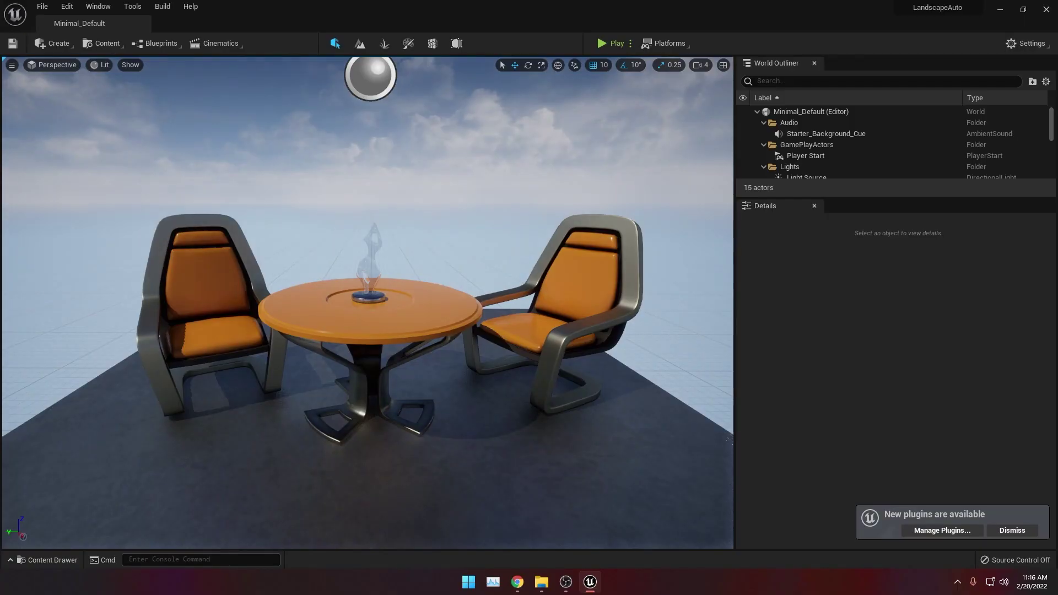
Create a folder named Maps inside the project's Content folder.
right_drag(277, 304, 277, 304)
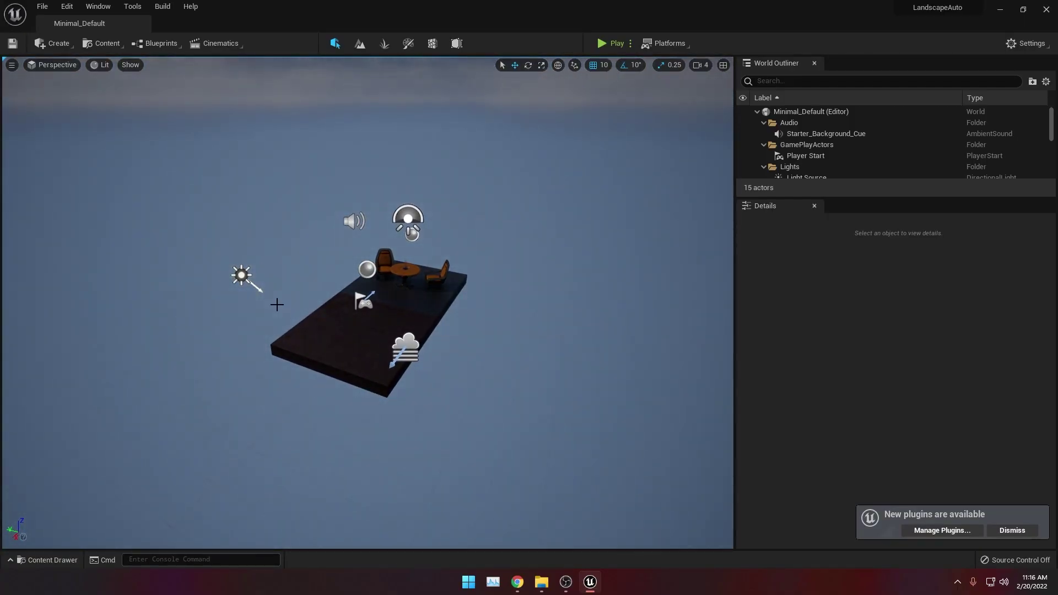
click(47, 560)
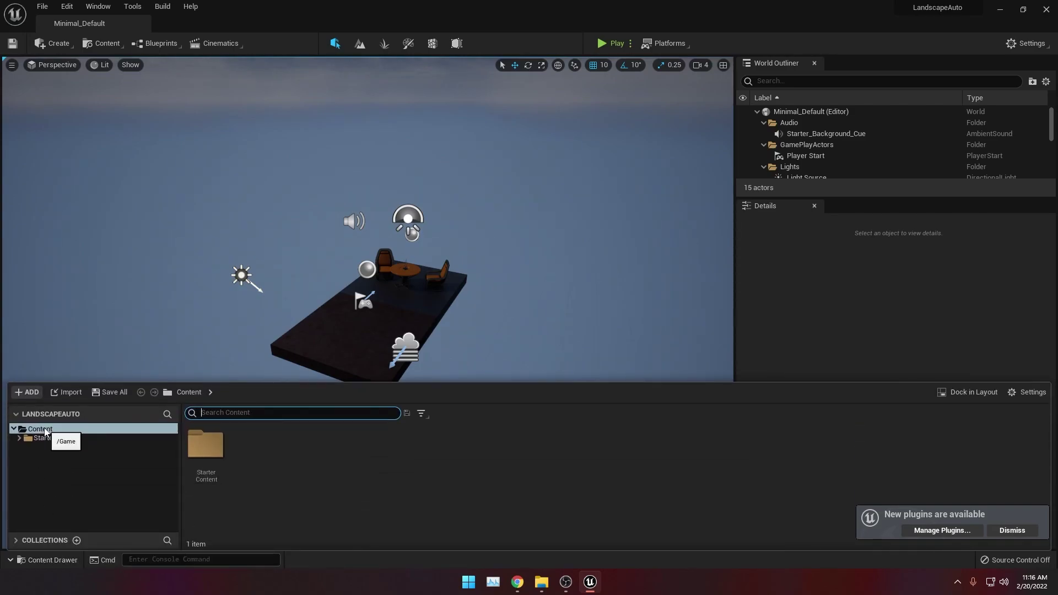
right_click(45, 433)
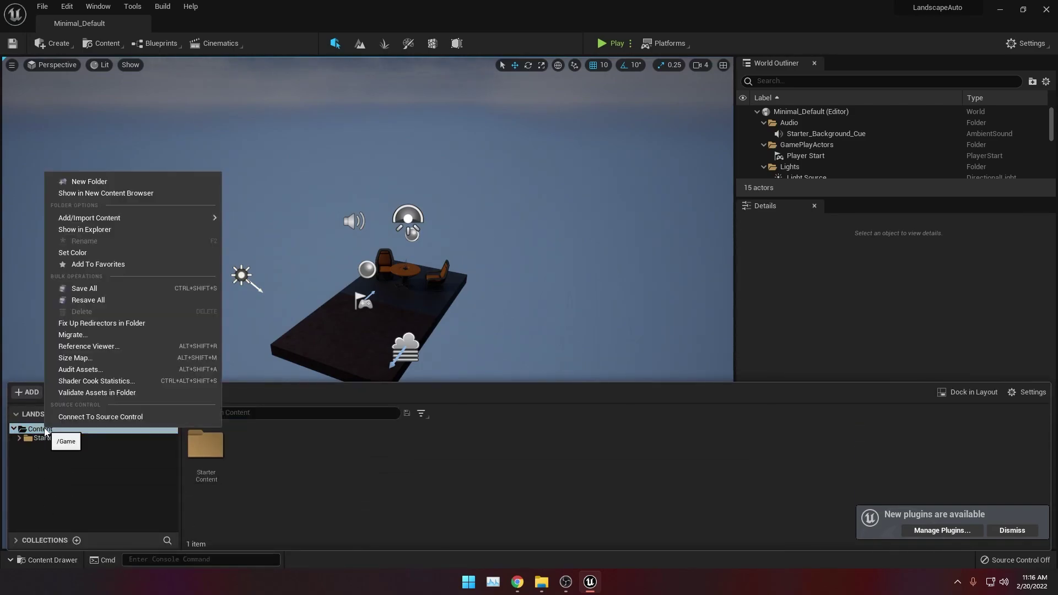
click(120, 181)
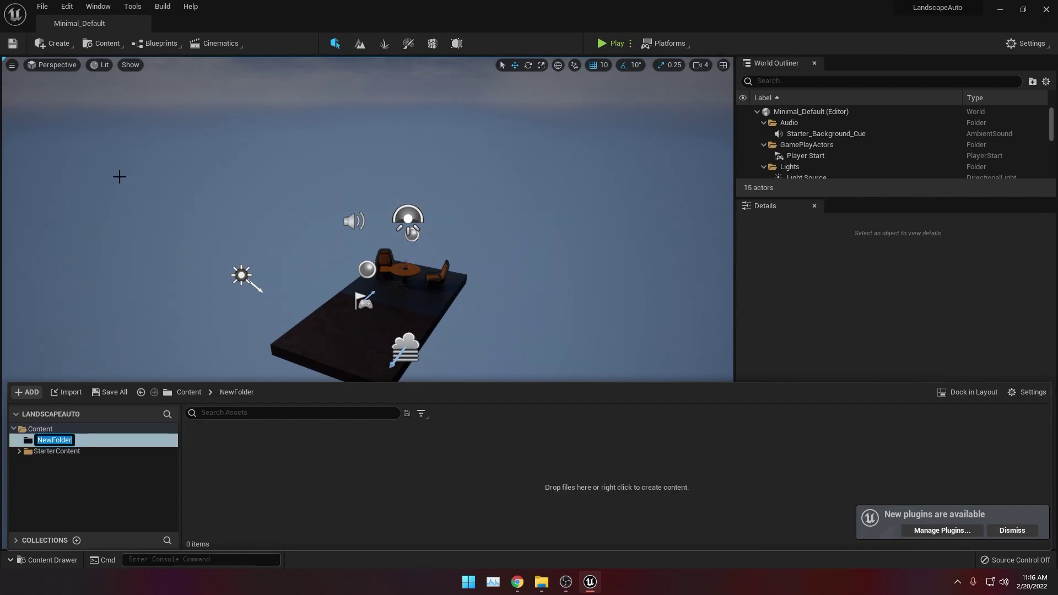
text(Maps)
key(Return)
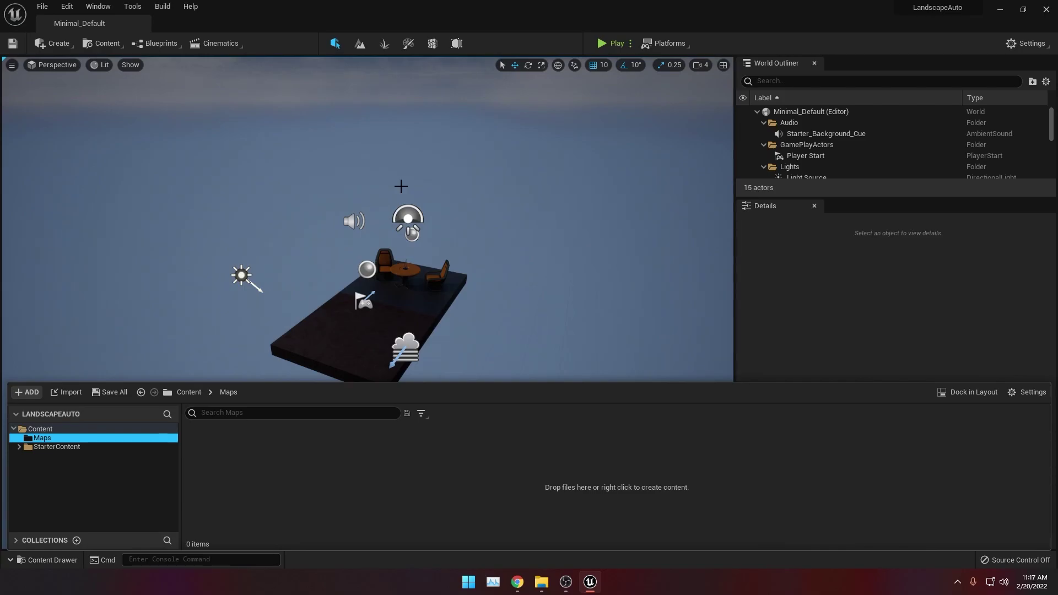
Create a new level from the Default template and delete its floor mesh.
click(42, 6)
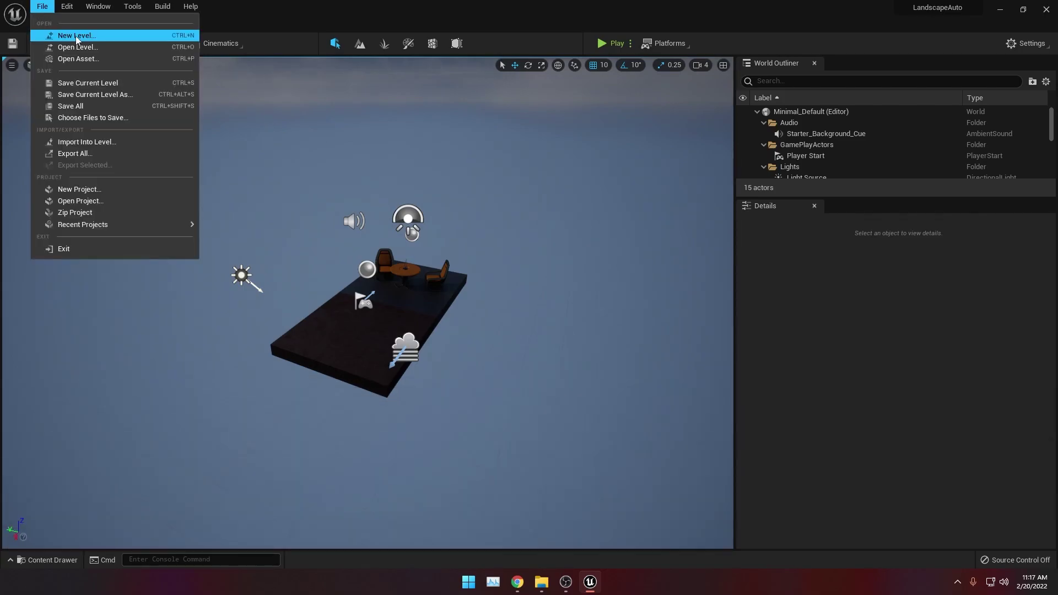
click(75, 35)
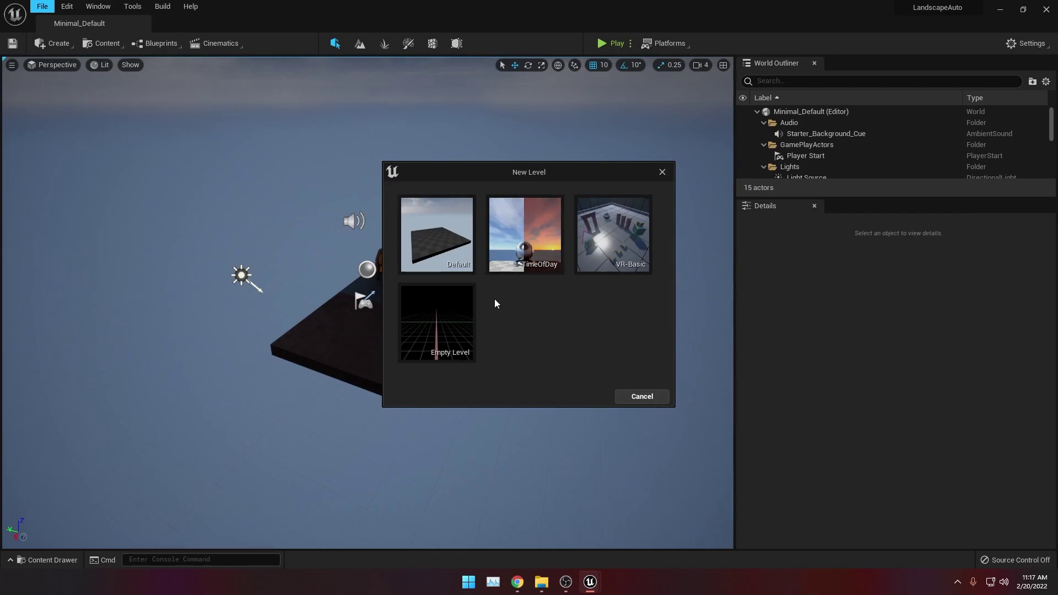
click(460, 269)
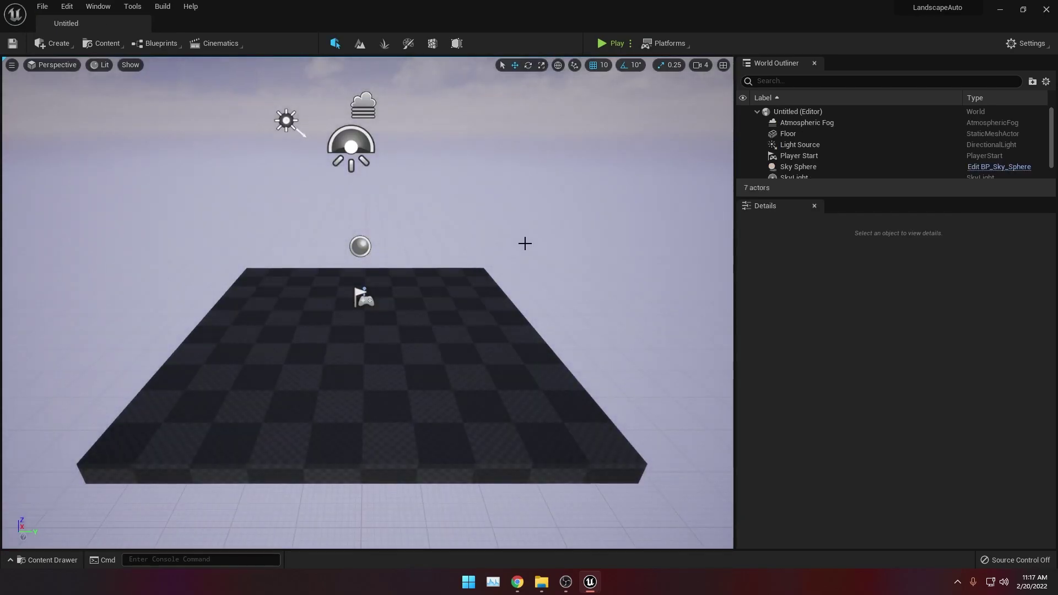
mouse_move(524, 241)
right_down()
mouse_move(485, 309)
mouse_move(523, 243)
right_up()
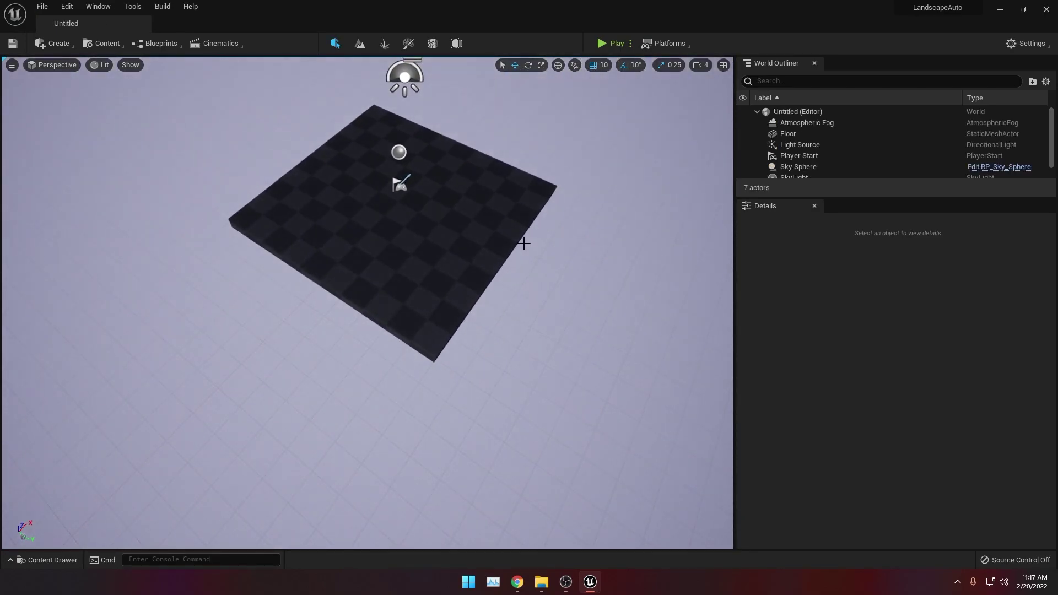
click(424, 272)
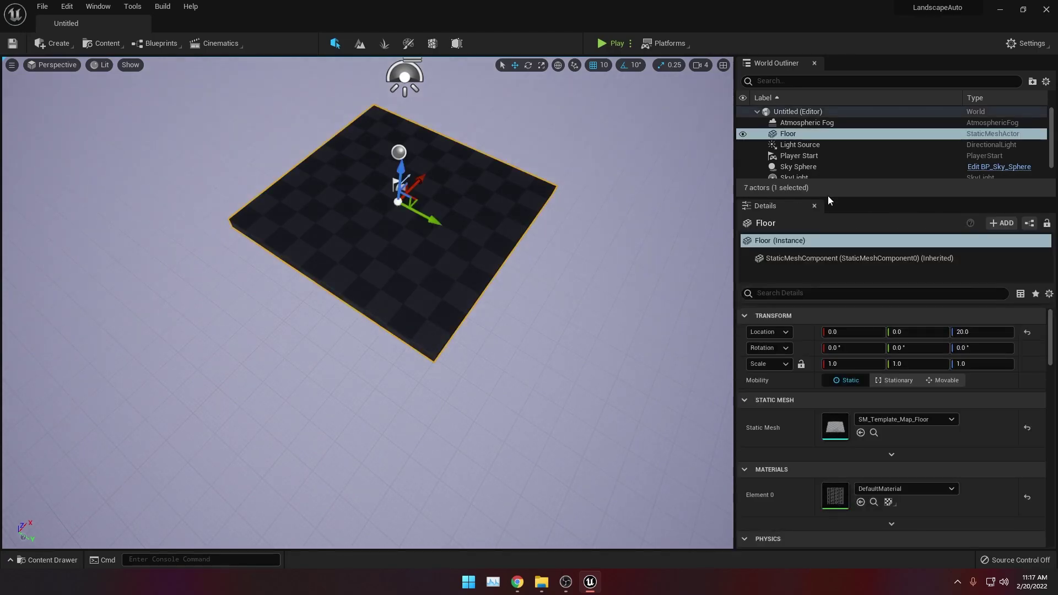
key(Delete)
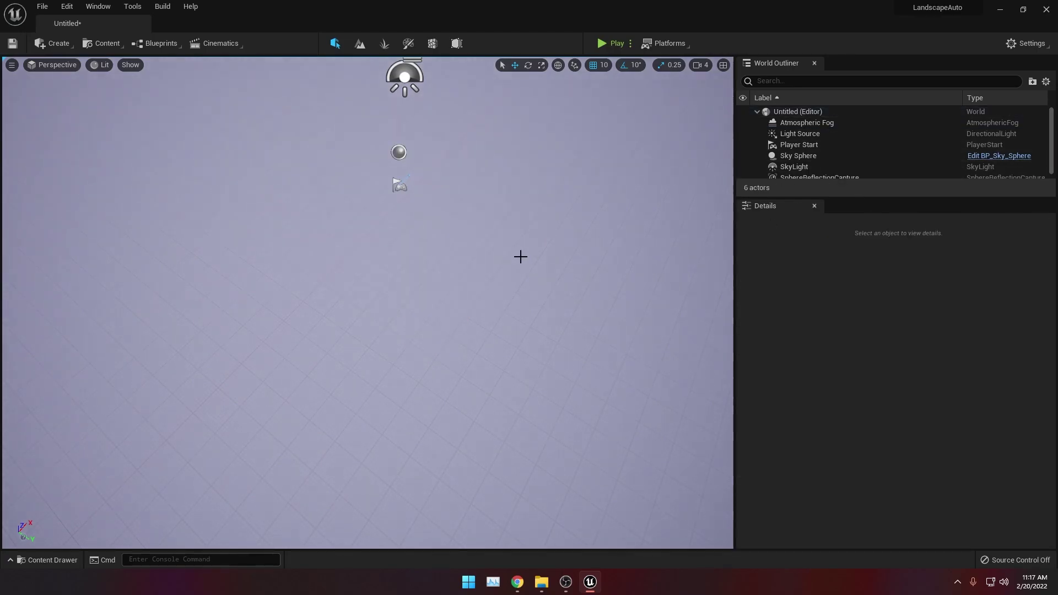
right_drag(520, 256, 520, 209)
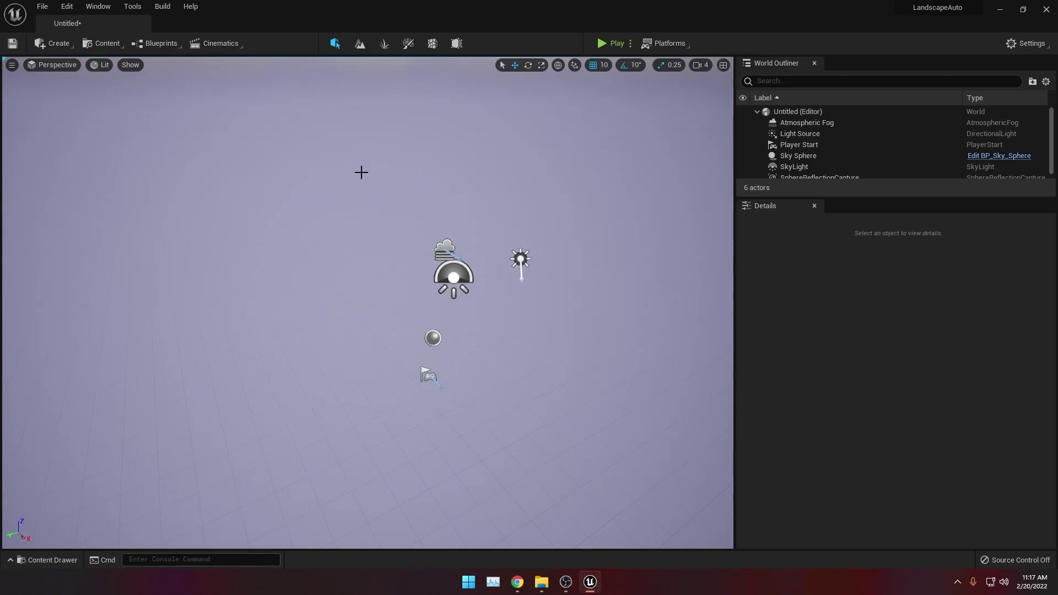
Find the Landmass plugin in the plugin list and enable it.
click(67, 6)
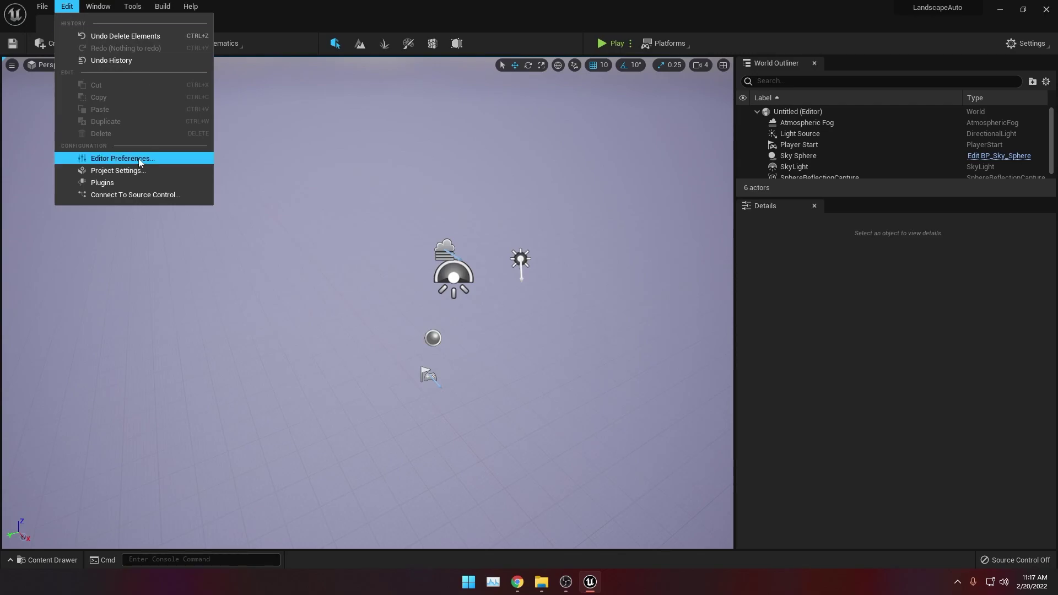
click(101, 183)
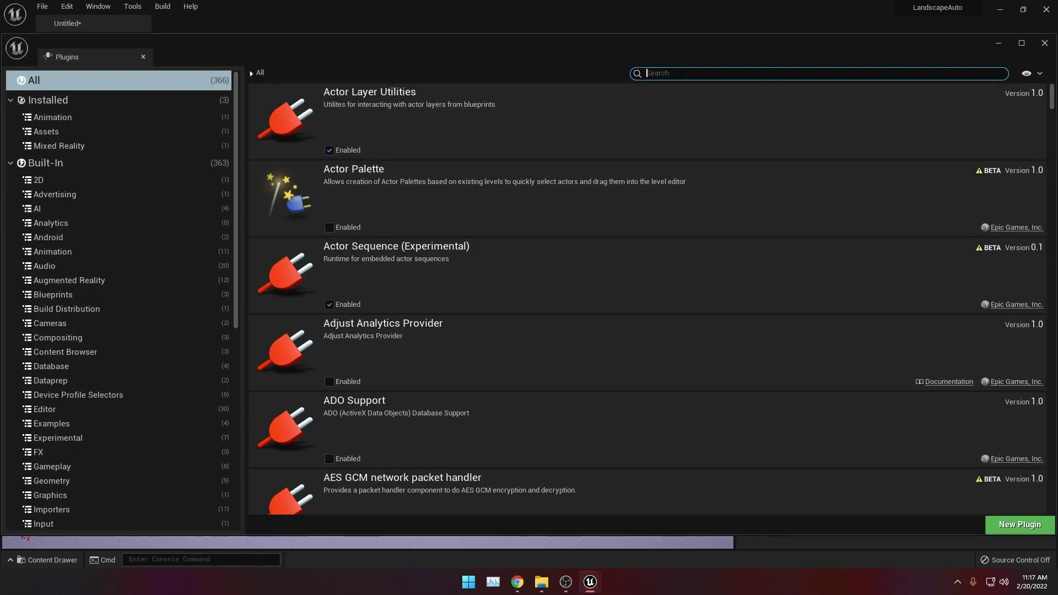
text(Landmass)
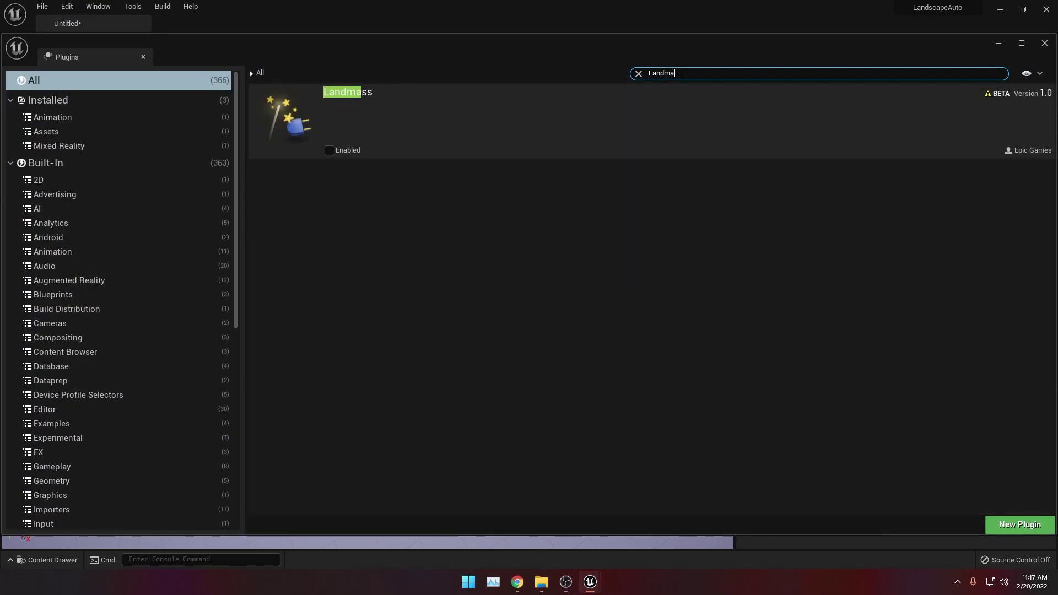
click(329, 149)
click(594, 321)
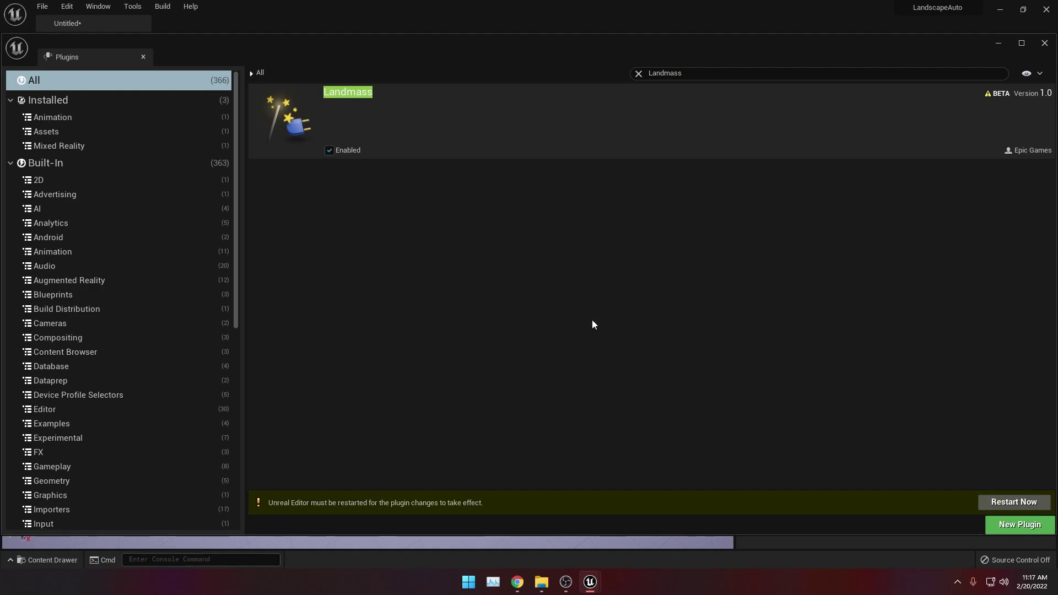
Restart the editor to apply the plugin change, saving the untitled level as LandscapeLevel in the Maps folder.
click(1013, 503)
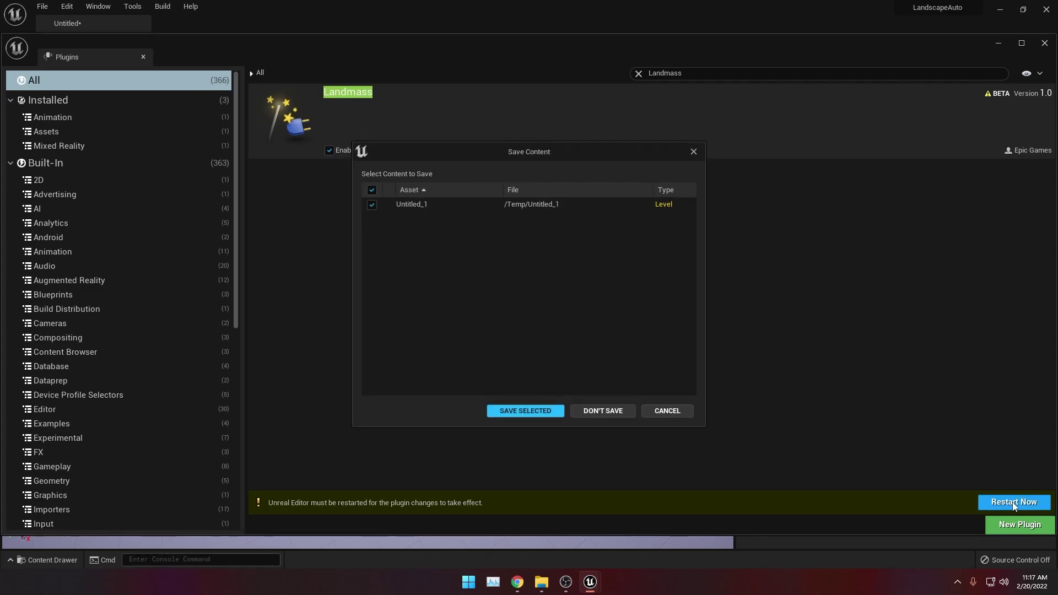
click(525, 411)
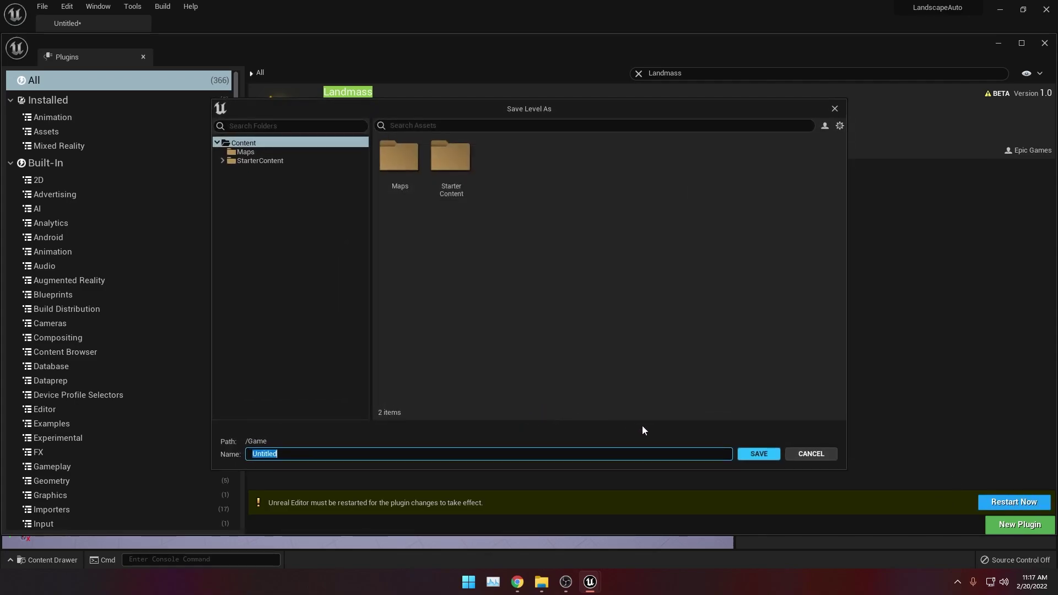
double_click(402, 183)
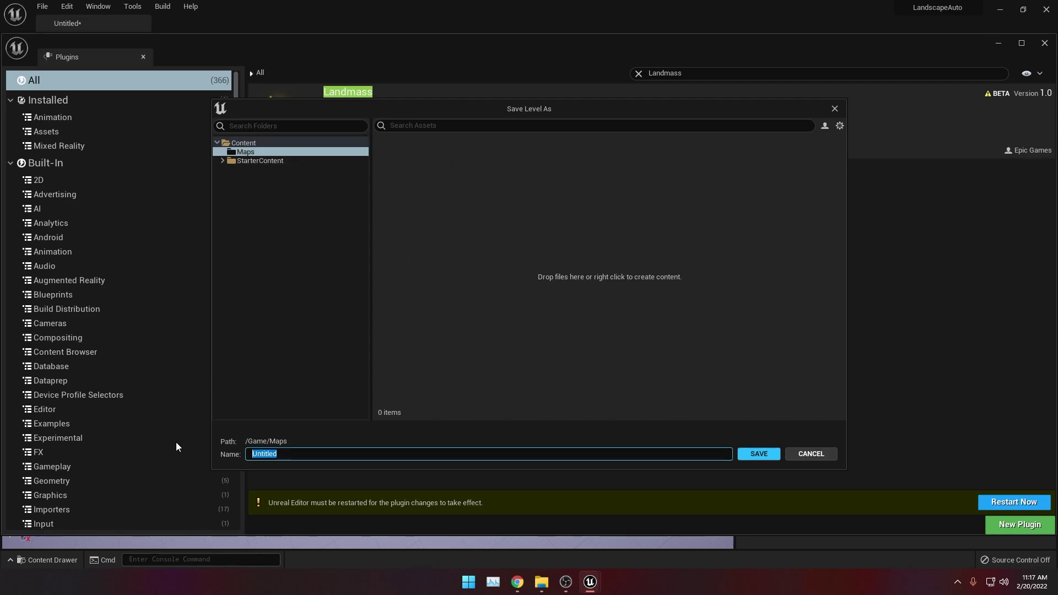
text(LandscapeLe)
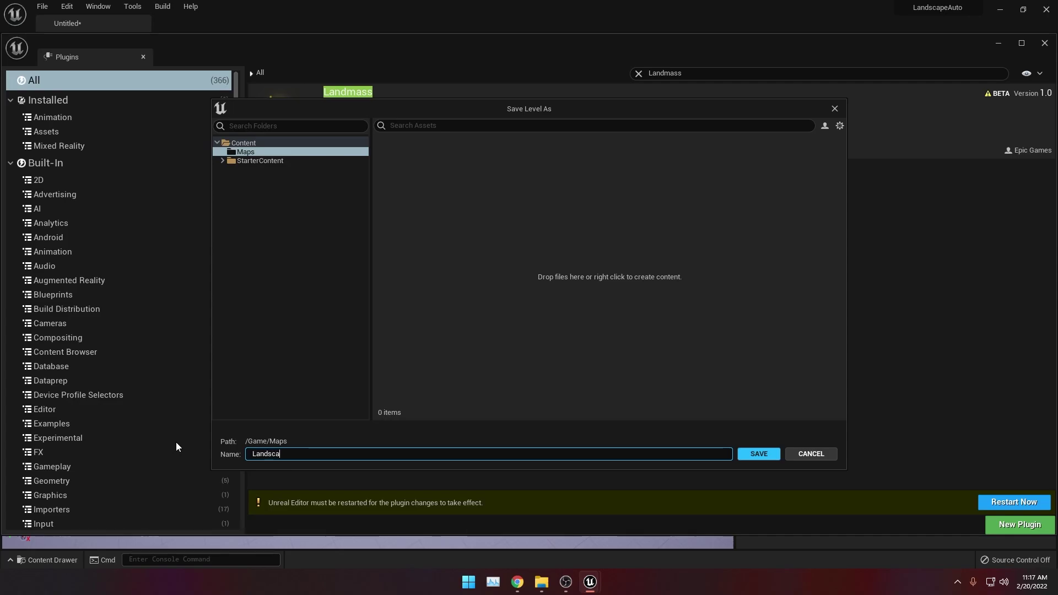
text(vel)
click(762, 451)
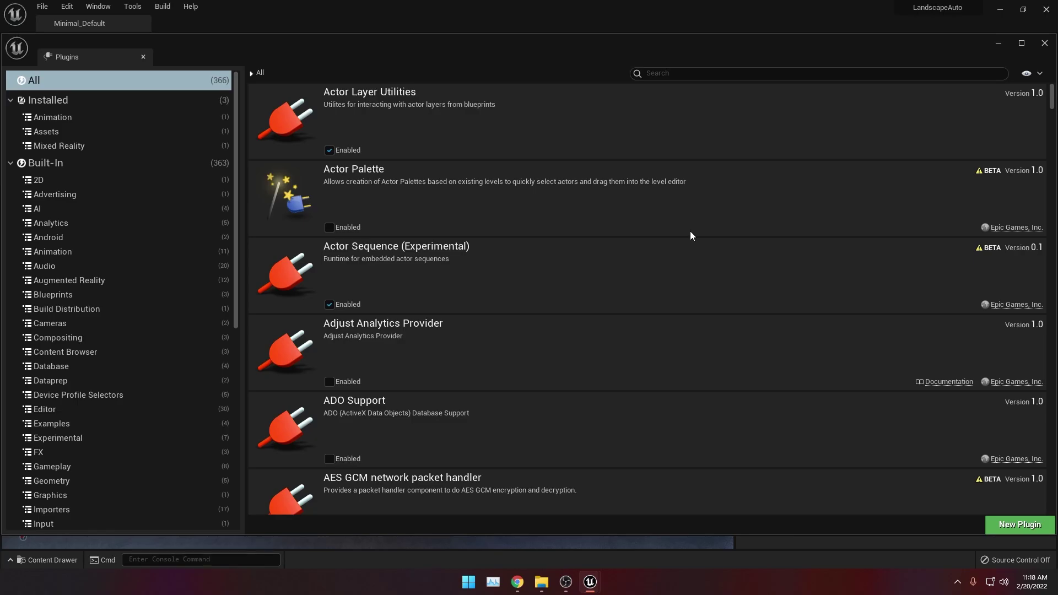
Minimize the Plugins window and open LandscapeLevel from the Maps folder.
click(998, 43)
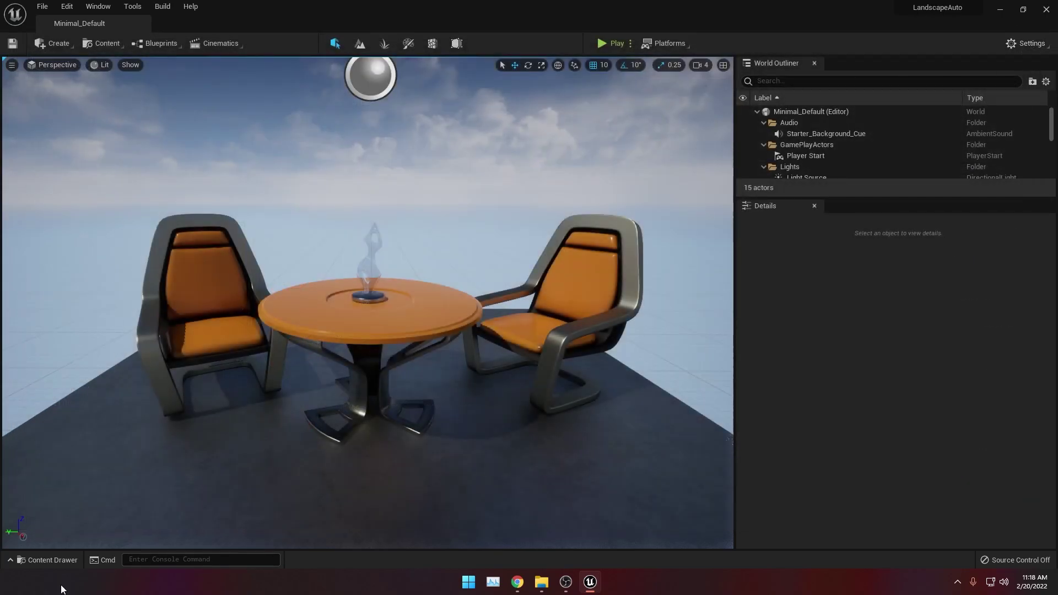
click(40, 564)
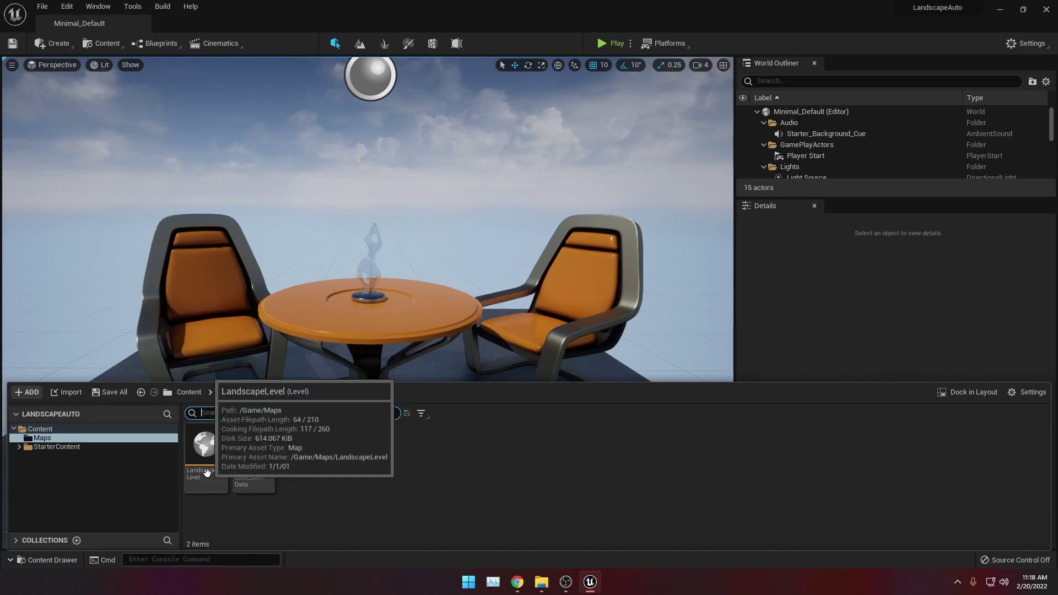
double_click(206, 447)
mouse_move(587, 138)
right_down()
mouse_move(560, 144)
mouse_move(560, 110)
mouse_move(560, 168)
mouse_move(540, 166)
mouse_move(586, 137)
right_up()
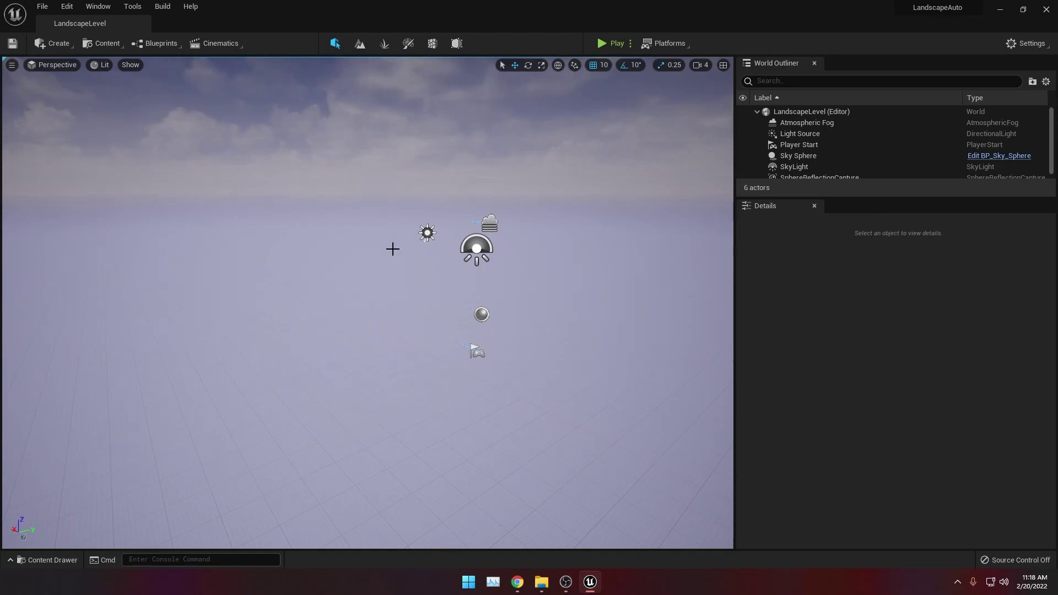
Create a new landscape with the default settings: 63×63 quads, 1×1 section and 8×8 components.
click(358, 44)
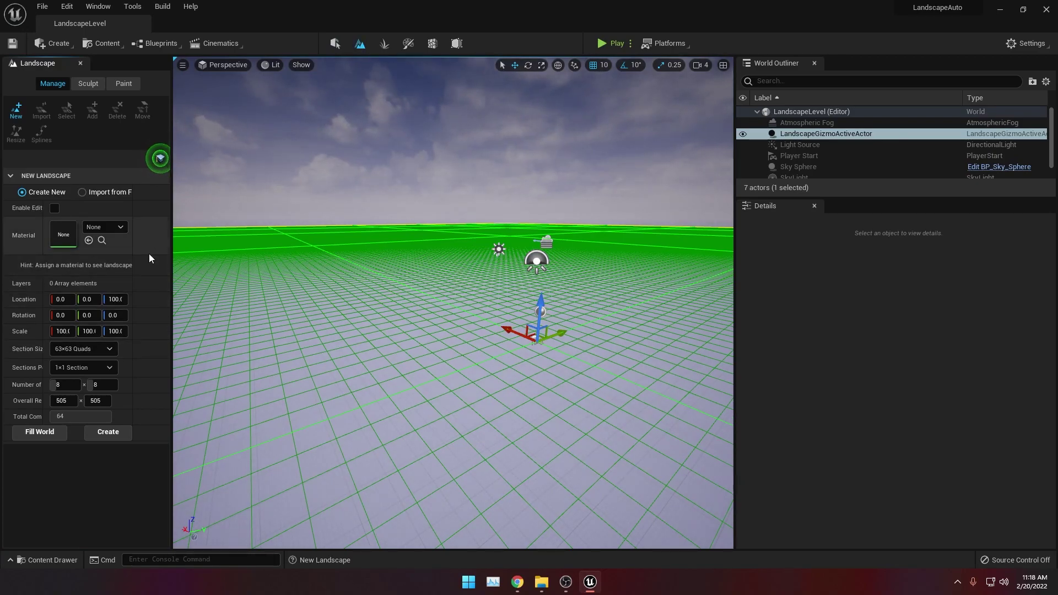
click(108, 432)
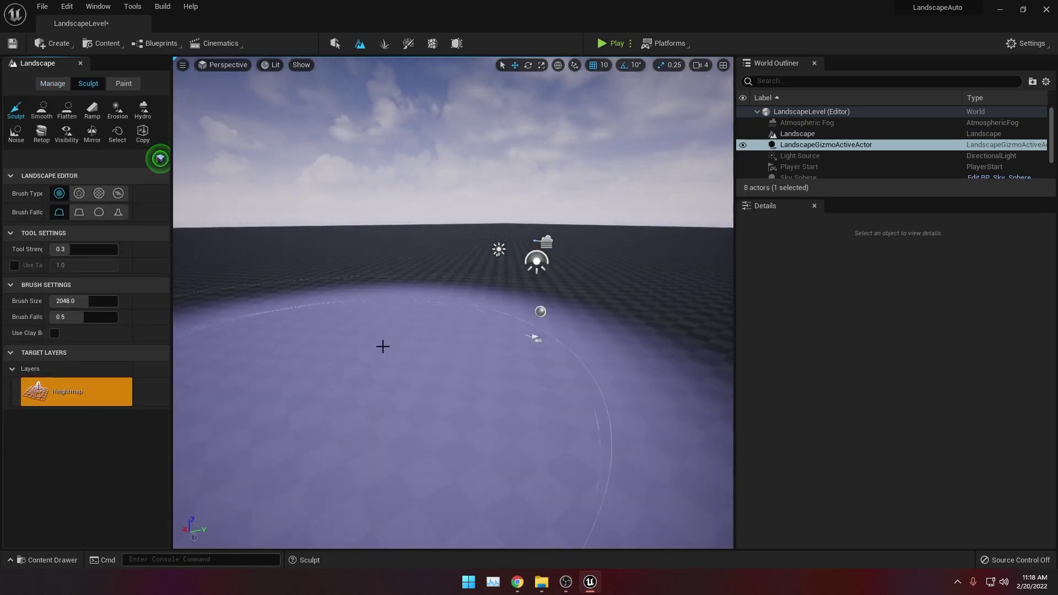
scroll(422, 226, down, 3)
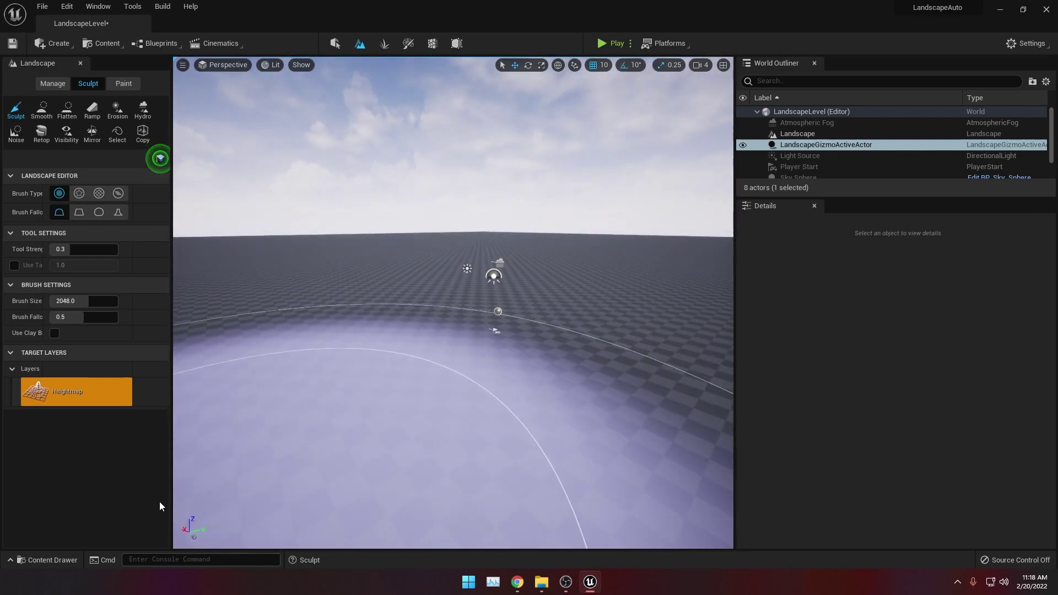
Dock the Content Drawer in the layout and add a folder named Materials under Content.
click(35, 561)
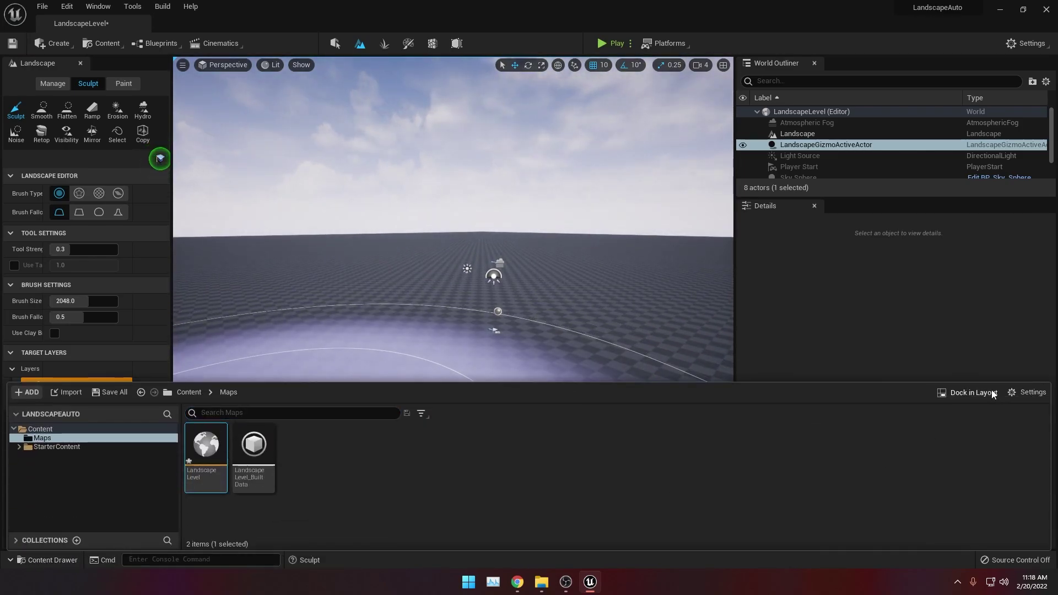
click(972, 392)
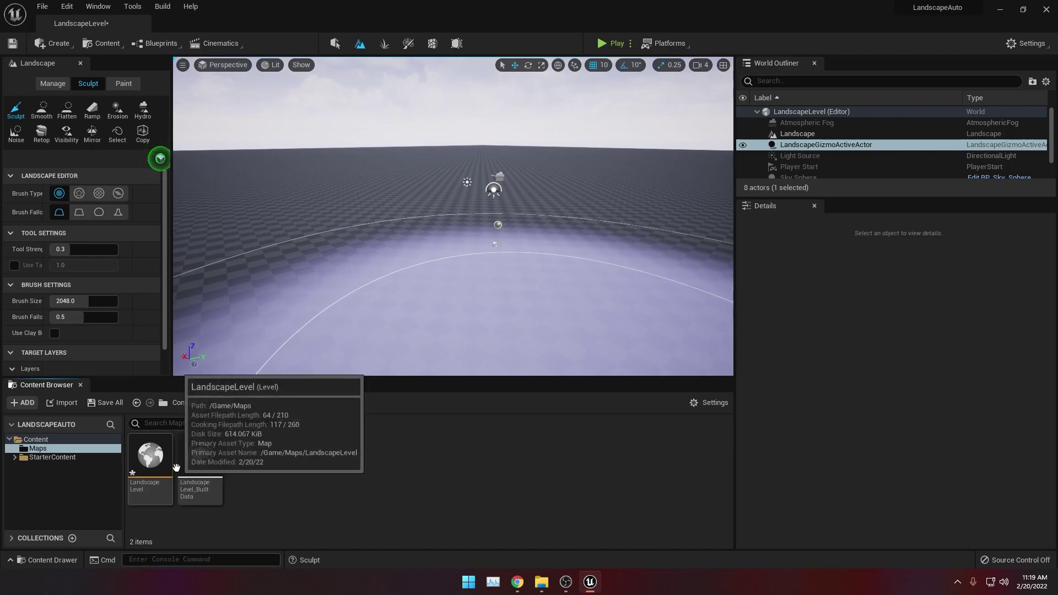
right_click(38, 441)
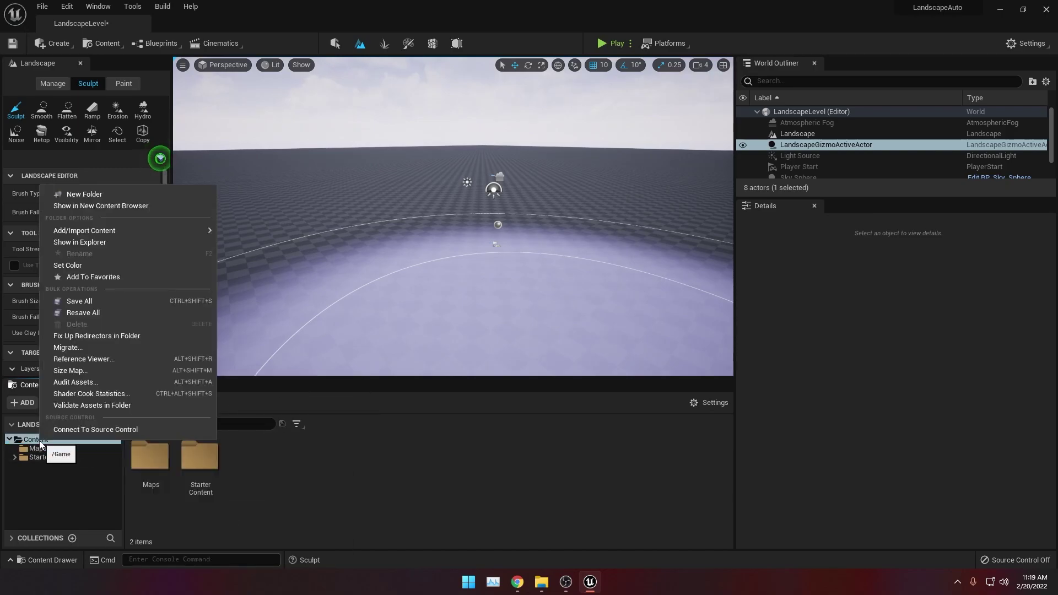
click(132, 196)
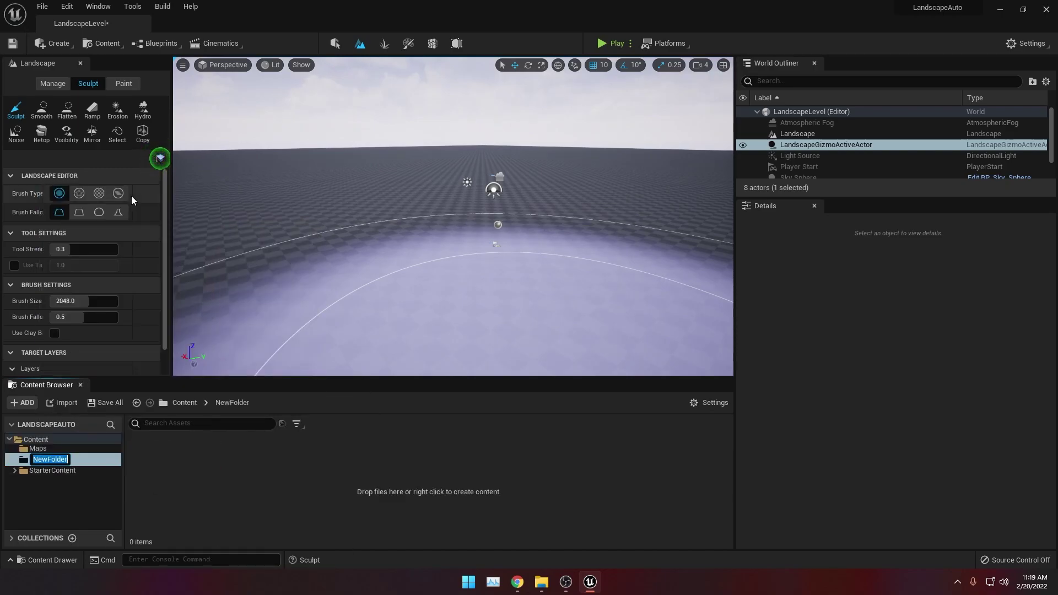
text(Materials)
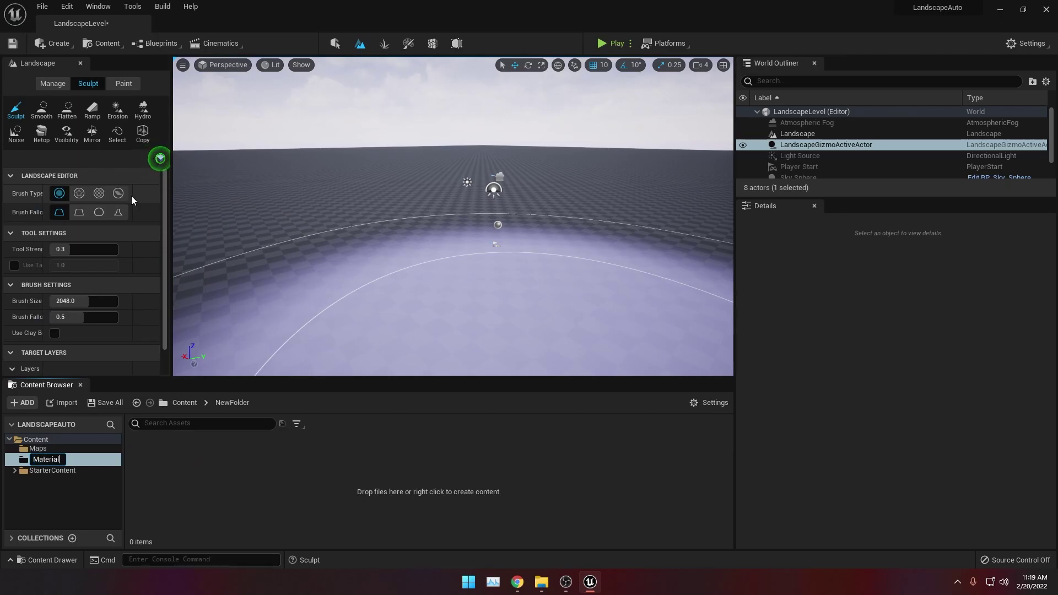
key(Return)
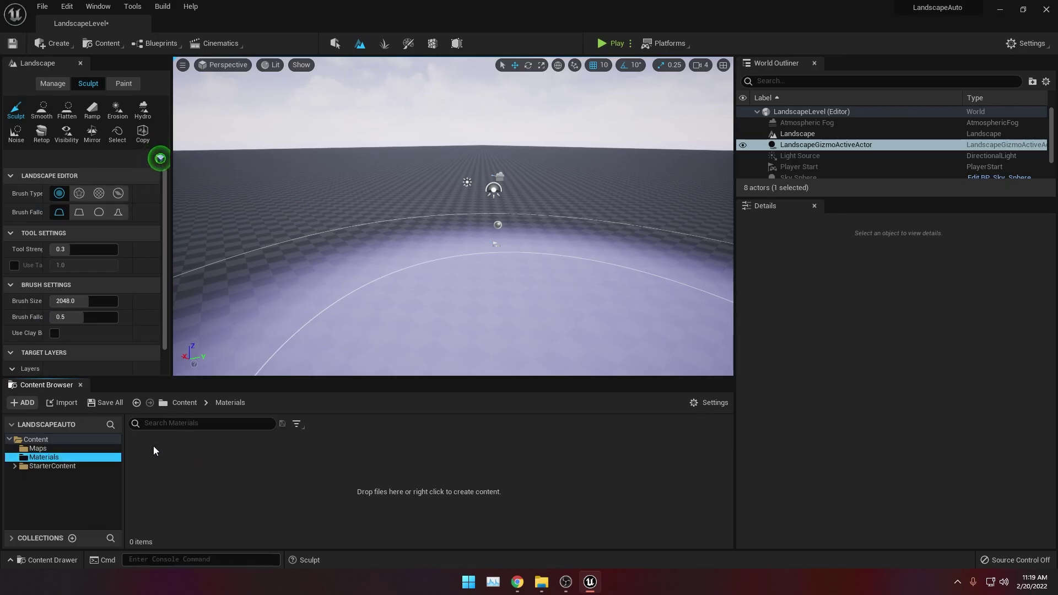
Create a new material named MM_AutoMaterial in the Materials folder.
right_click(196, 475)
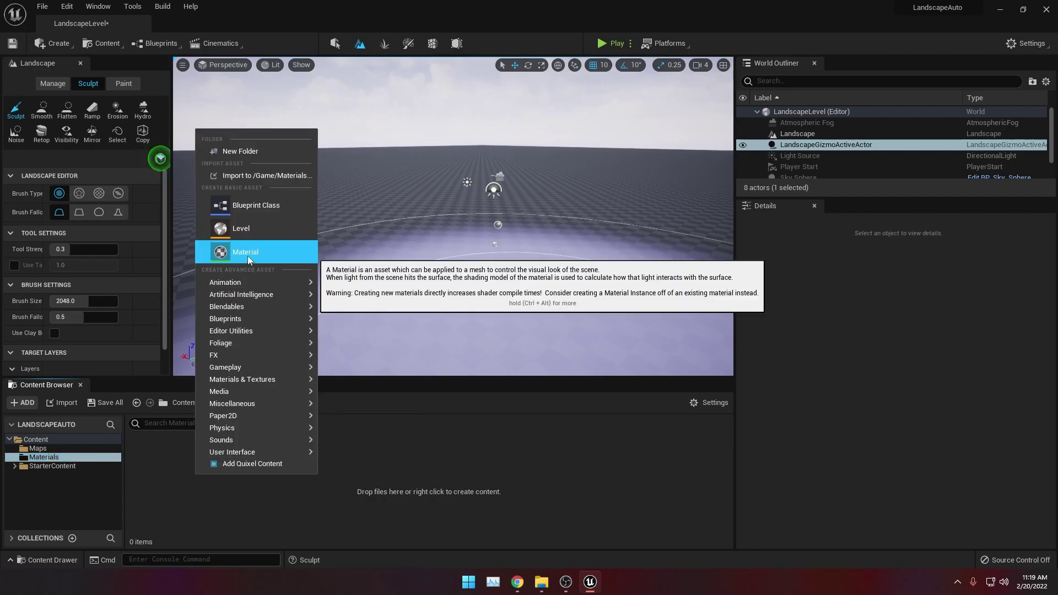
click(247, 256)
text(M)
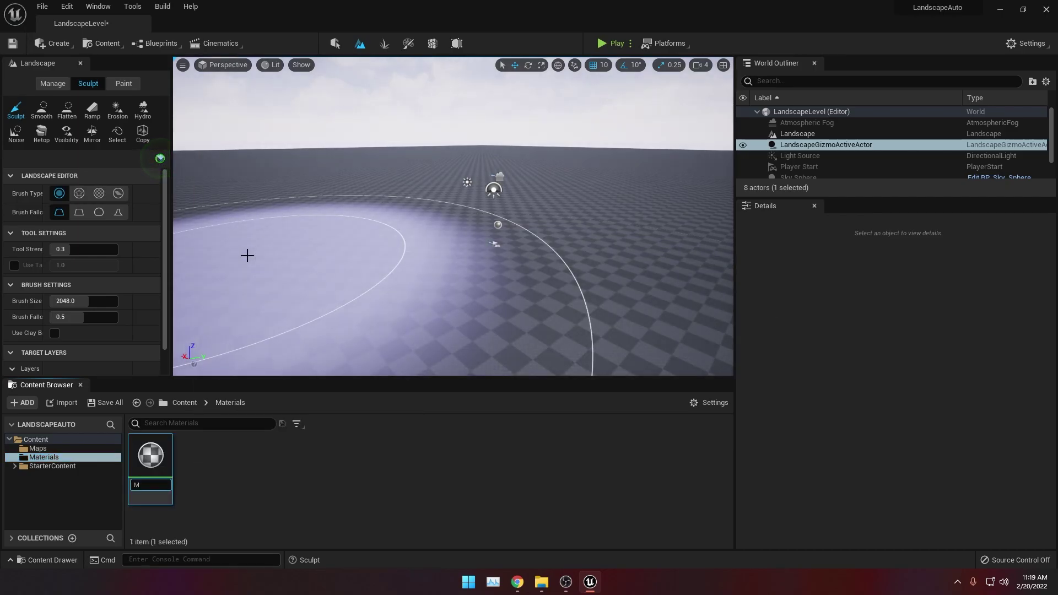
text(M_Auto)
text(Material)
key(Return)
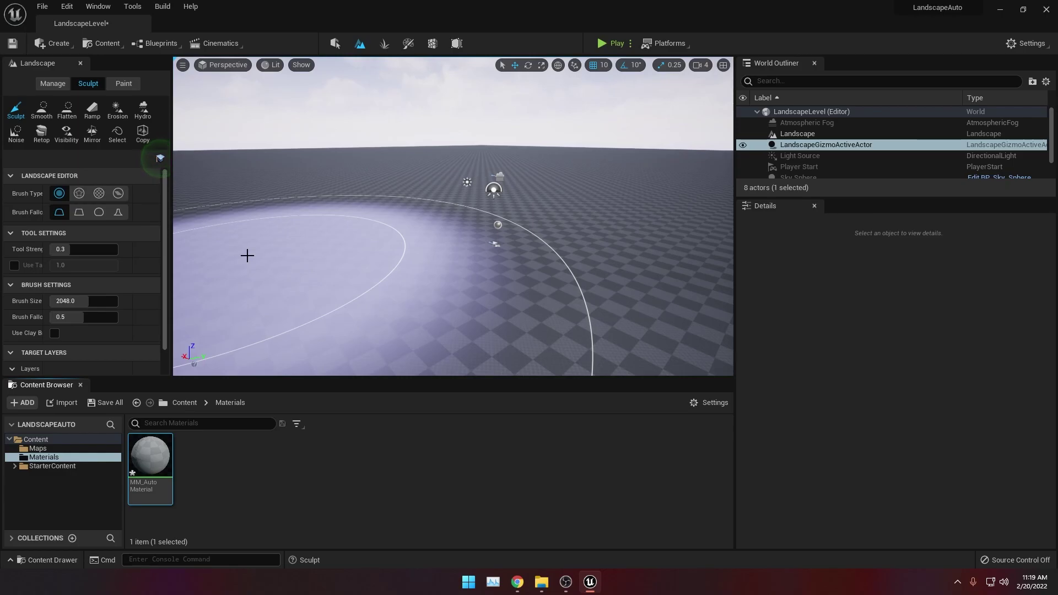
click(293, 484)
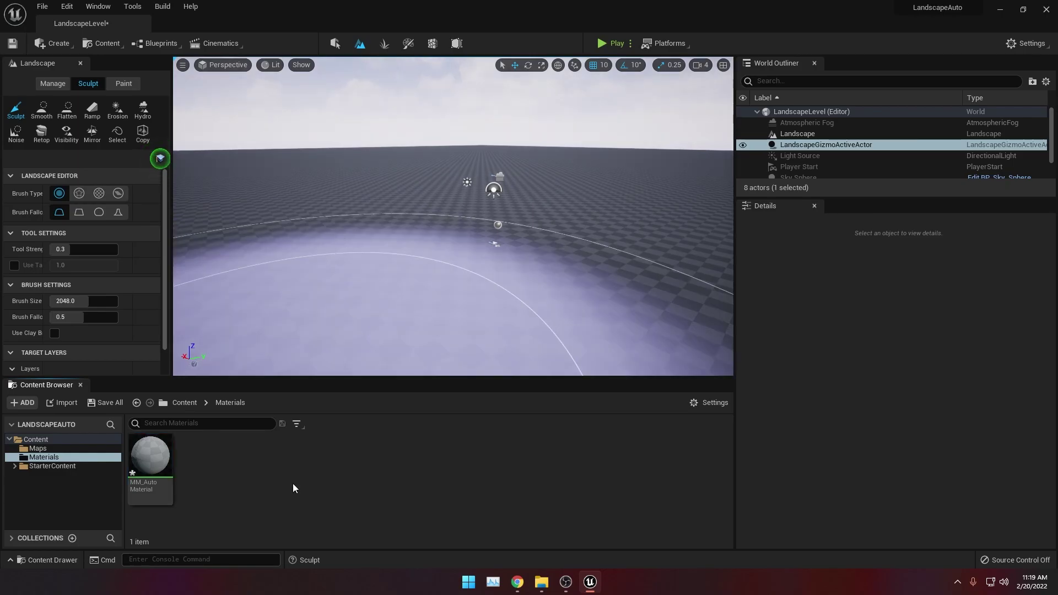
Create a material instance of MM_AutoMaterial, keeping the suggested name MM_AutoMaterial_Inst.
right_click(168, 460)
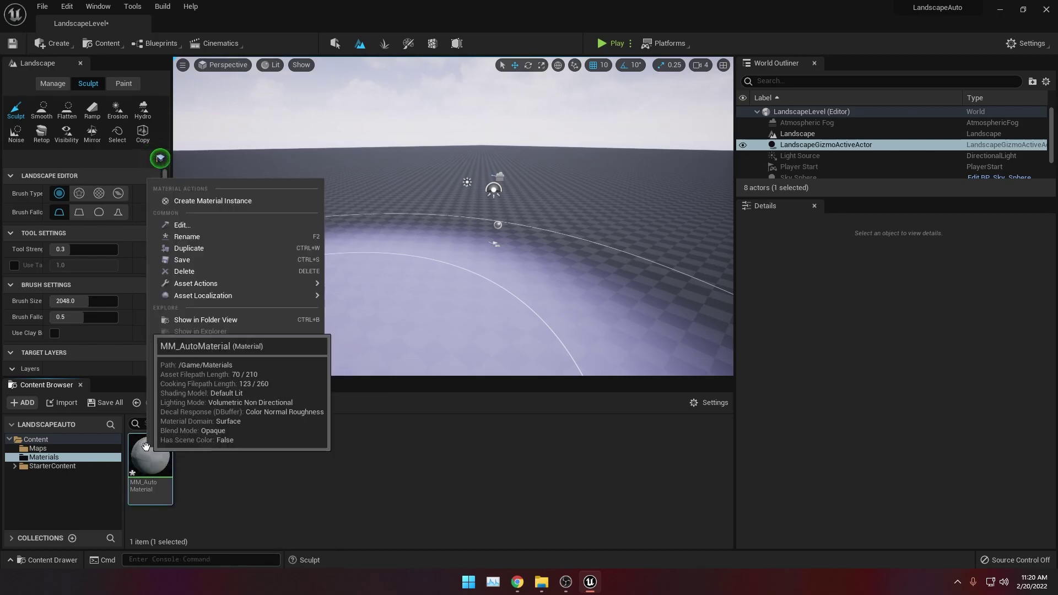
click(209, 203)
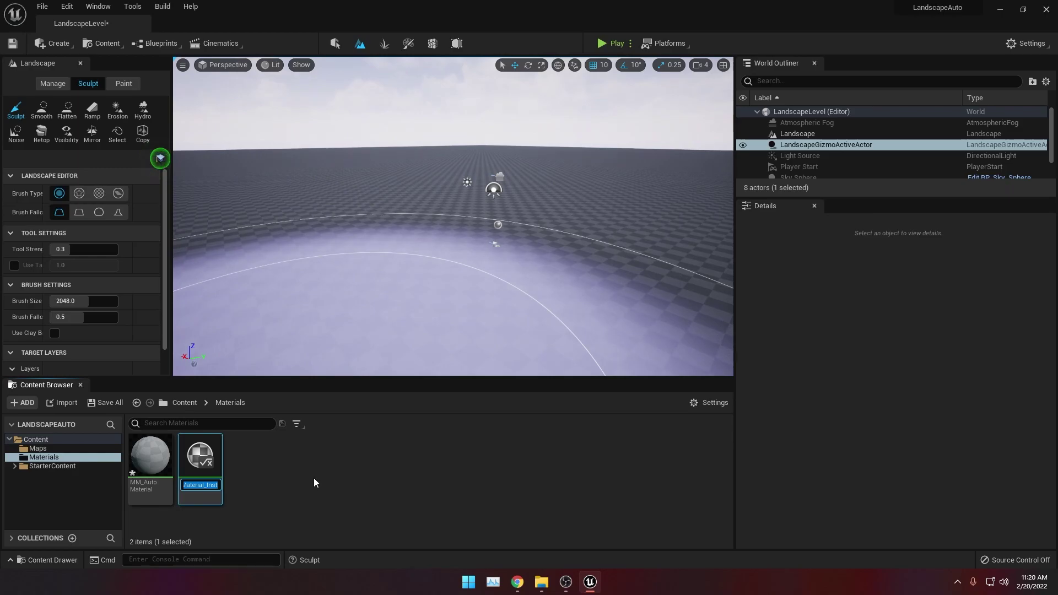
key(Return)
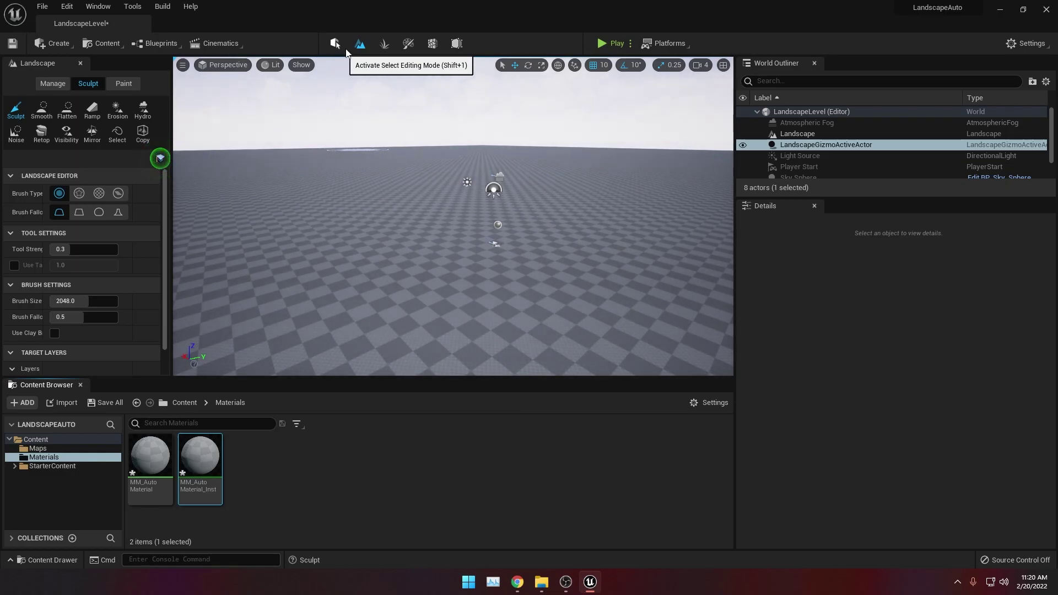
Assign MM_AutoMaterial_Inst as the Landscape Material of the Landscape actor.
click(791, 135)
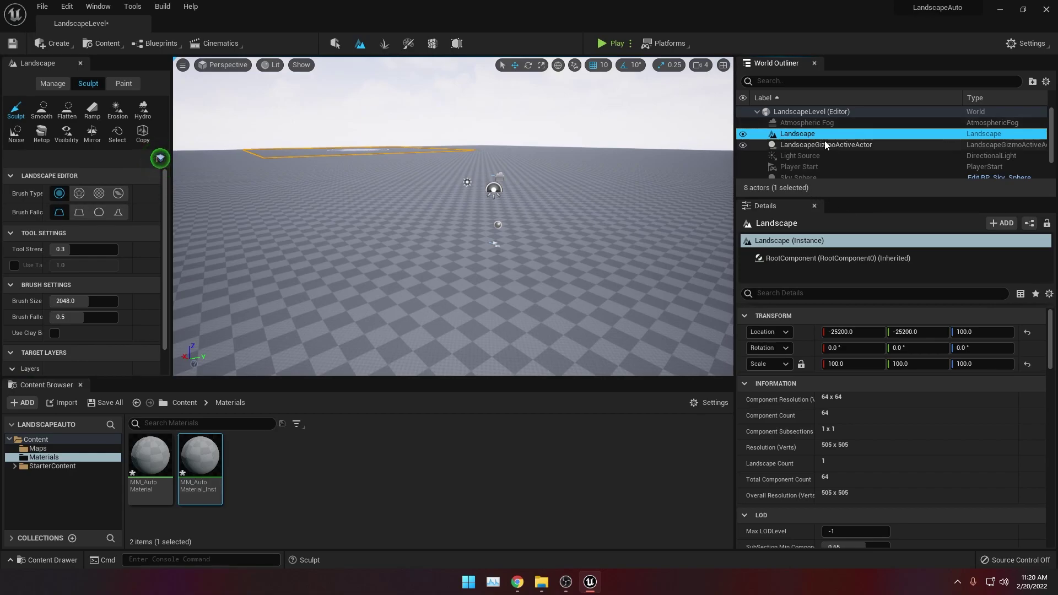
scroll(838, 380, down, 10)
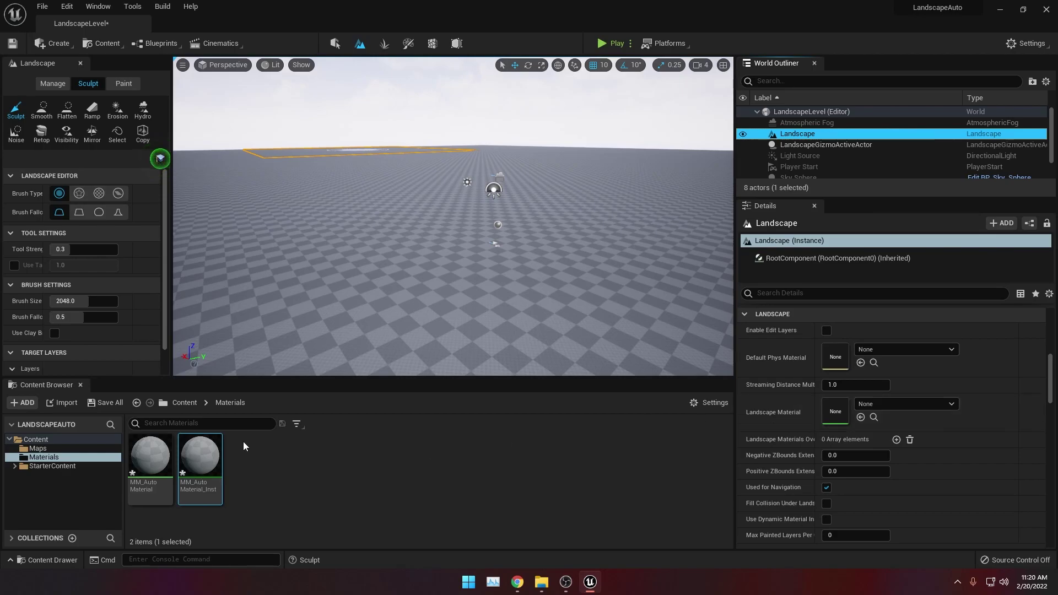
drag(196, 460, 839, 413)
click(315, 462)
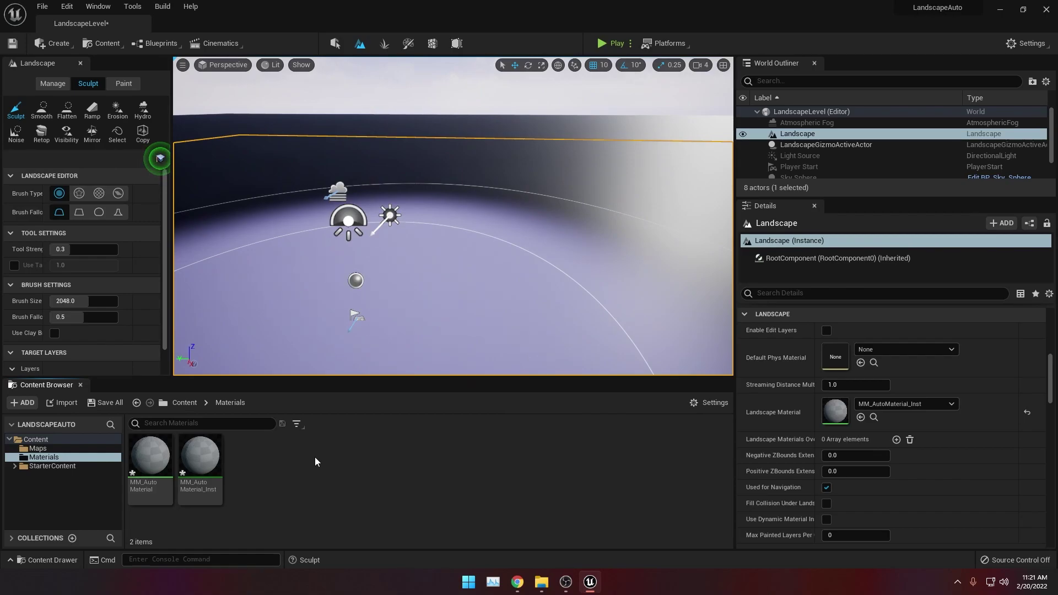
Create a material function named Grass in the Materials folder.
right_click(266, 461)
mouse_move(325, 369)
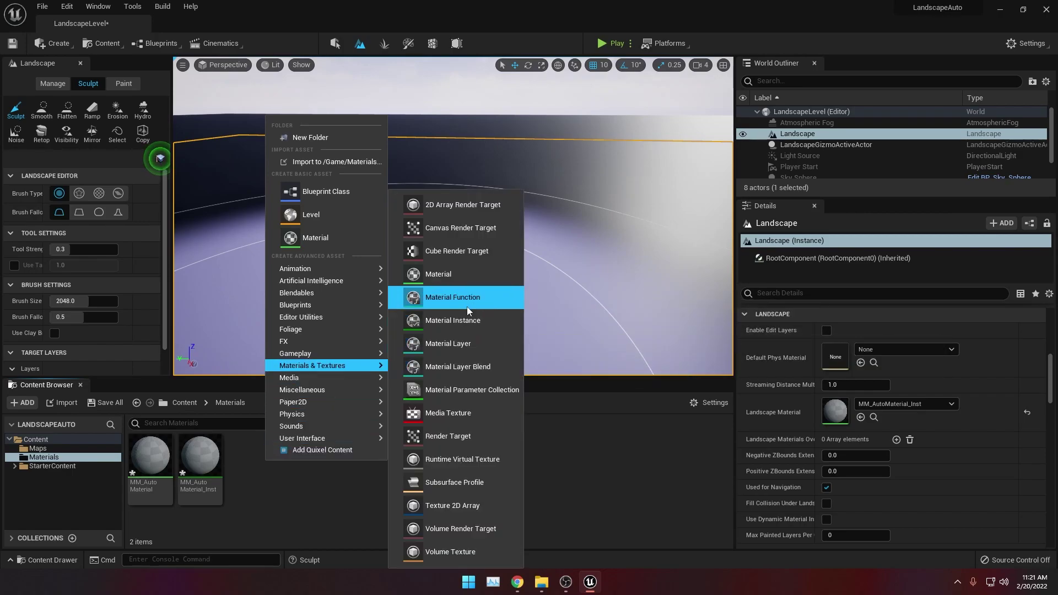
click(468, 298)
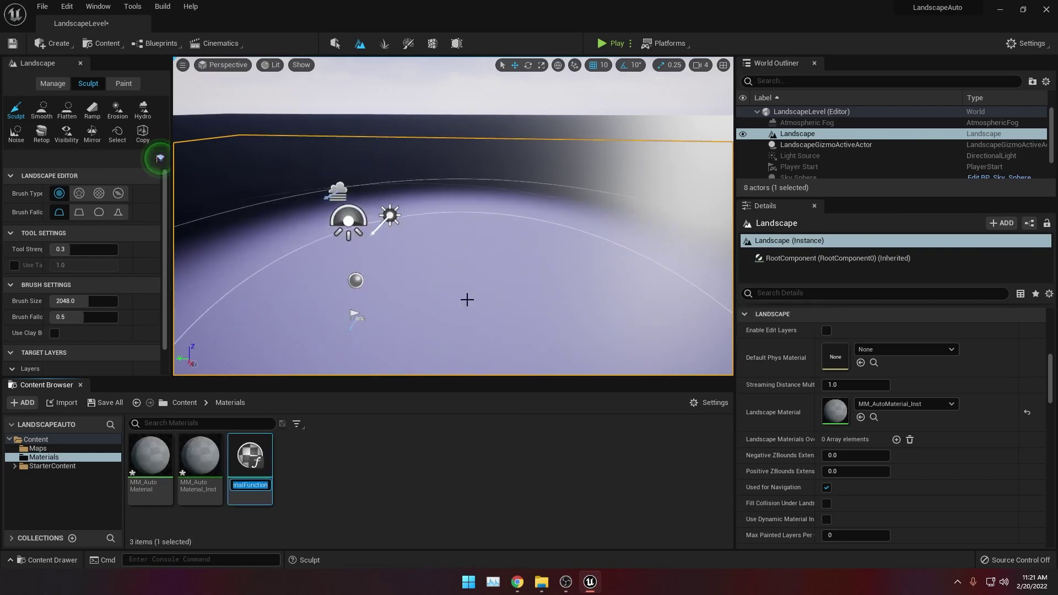
text(Grasss)
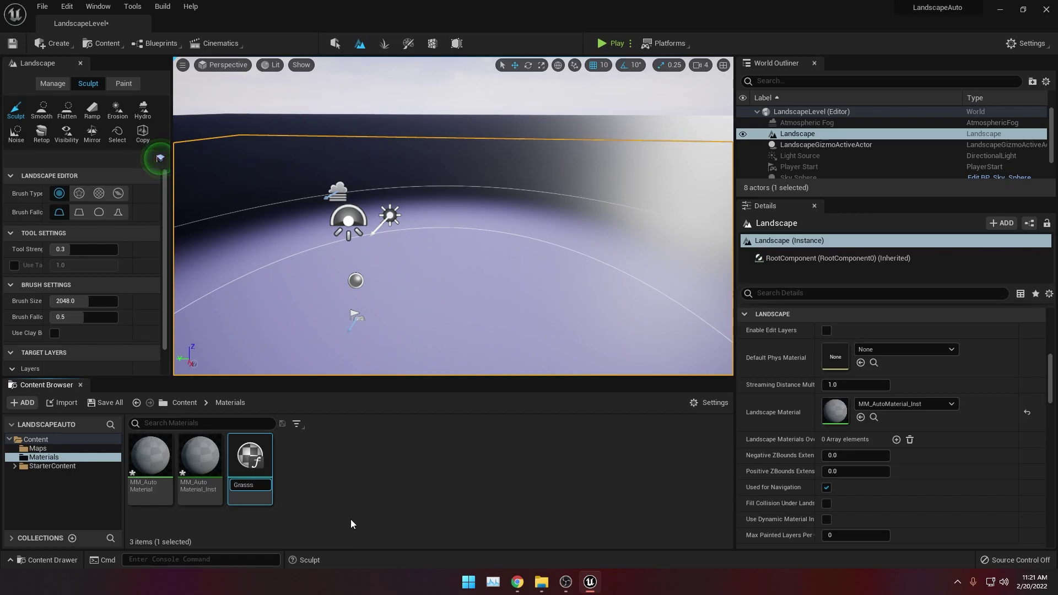
key(BackSpace)
key(Return)
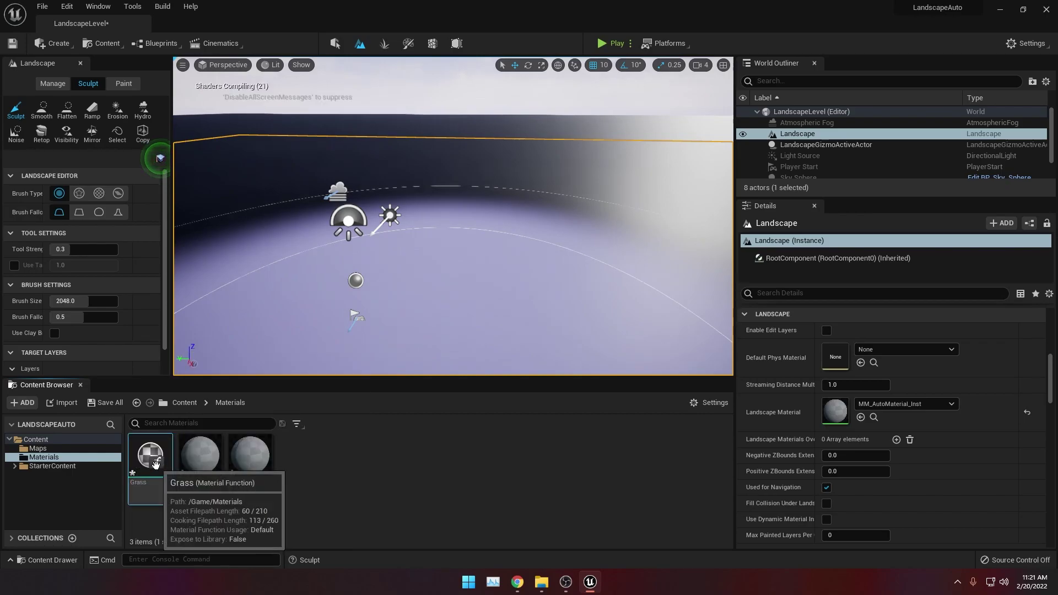
Duplicate the Grass material function and name the copy Dirt.
right_click(172, 464)
click(224, 208)
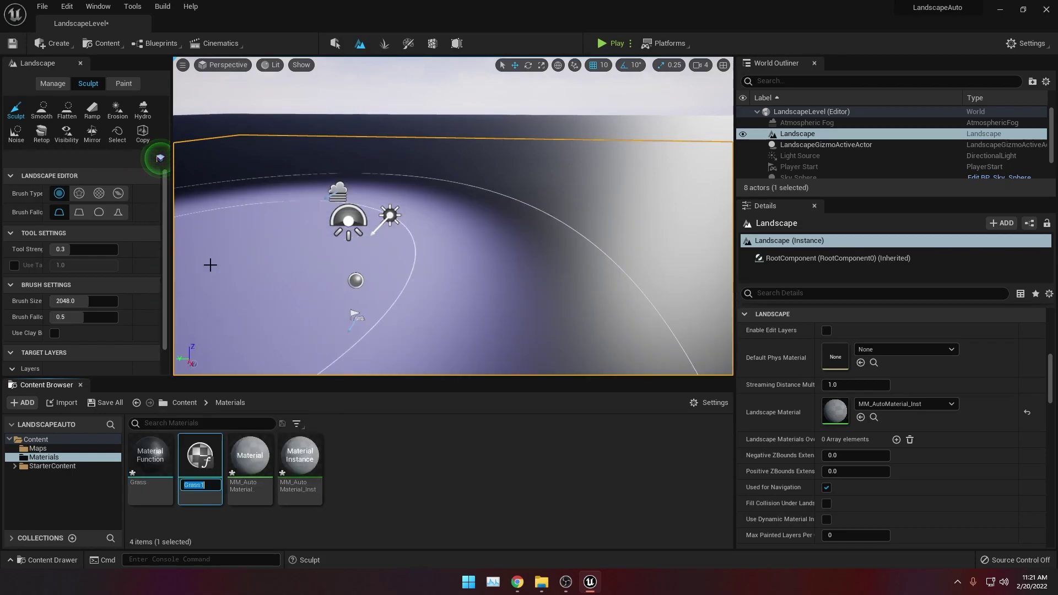
text(Di)
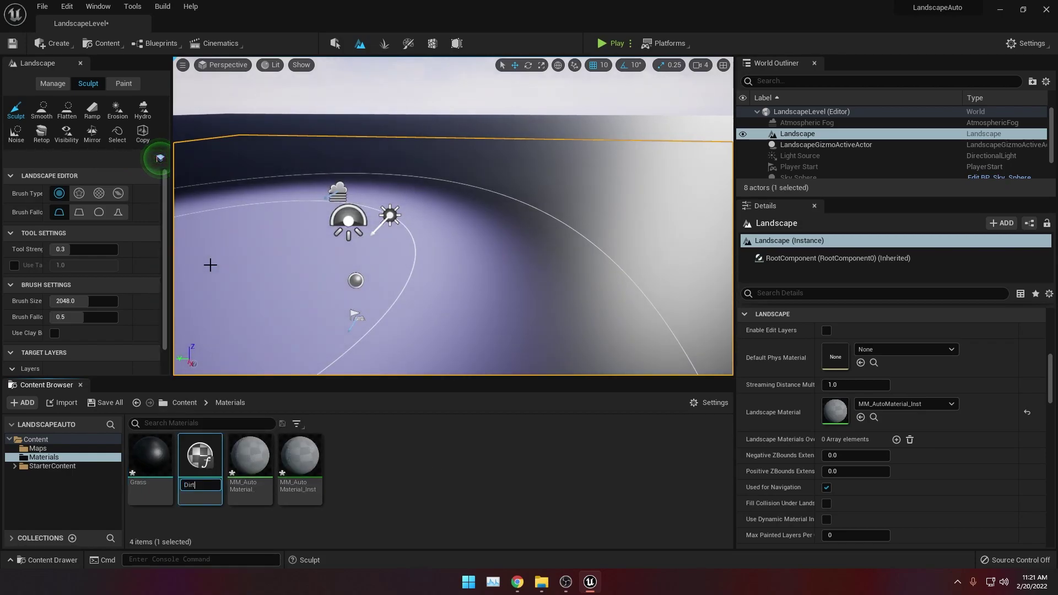
text(rt)
key(Return)
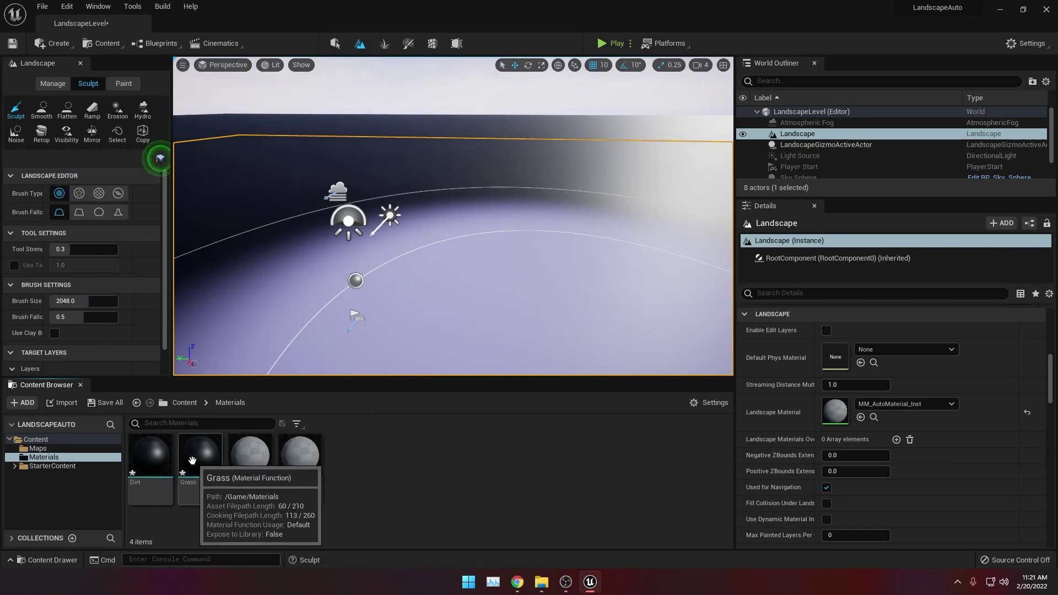
Open the Grass and Dirt material functions from the Materials folder for editing.
double_click(194, 461)
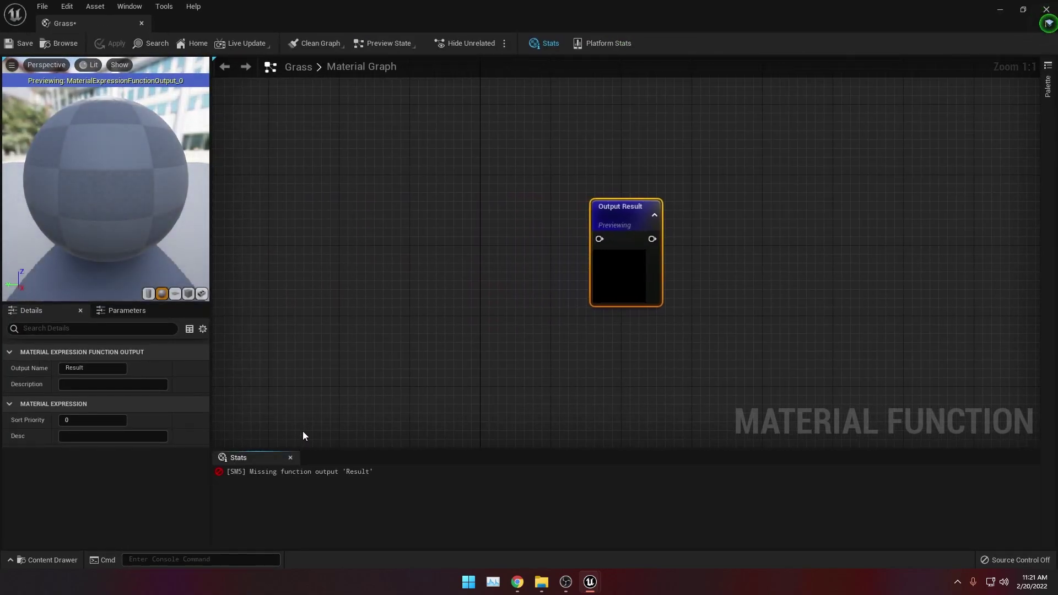
click(50, 559)
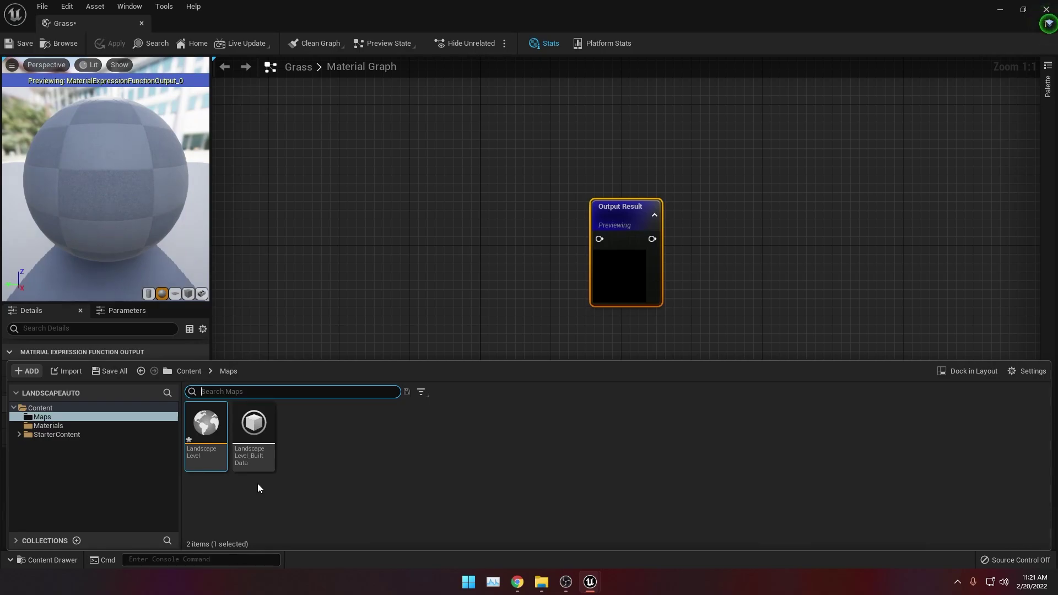
click(47, 426)
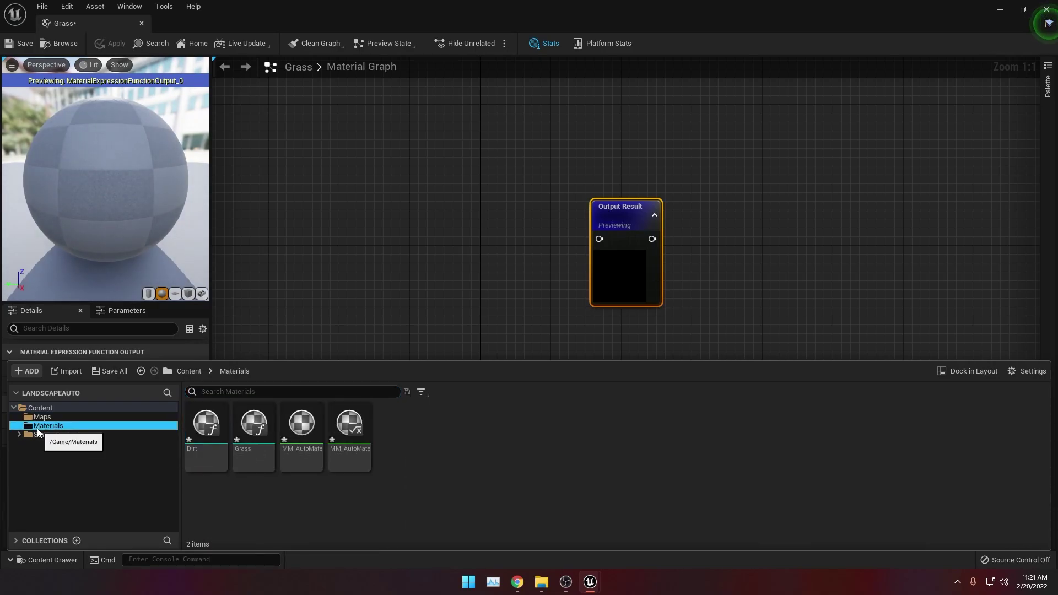
double_click(205, 429)
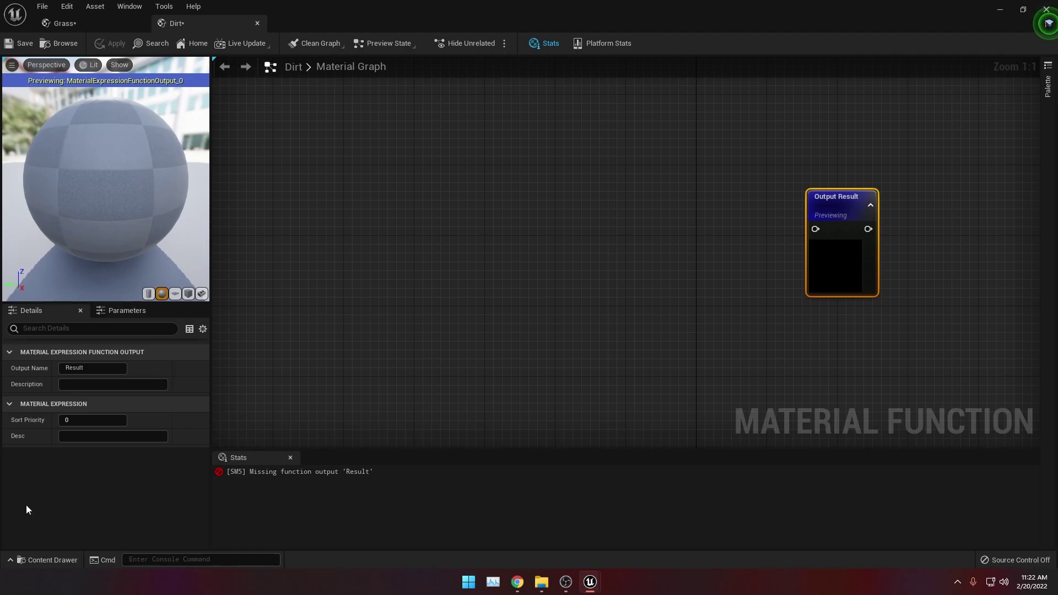
Open the M_Ground_Grass and M_Ground_Gravel materials from the Materials folder inside StarterContent.
click(61, 560)
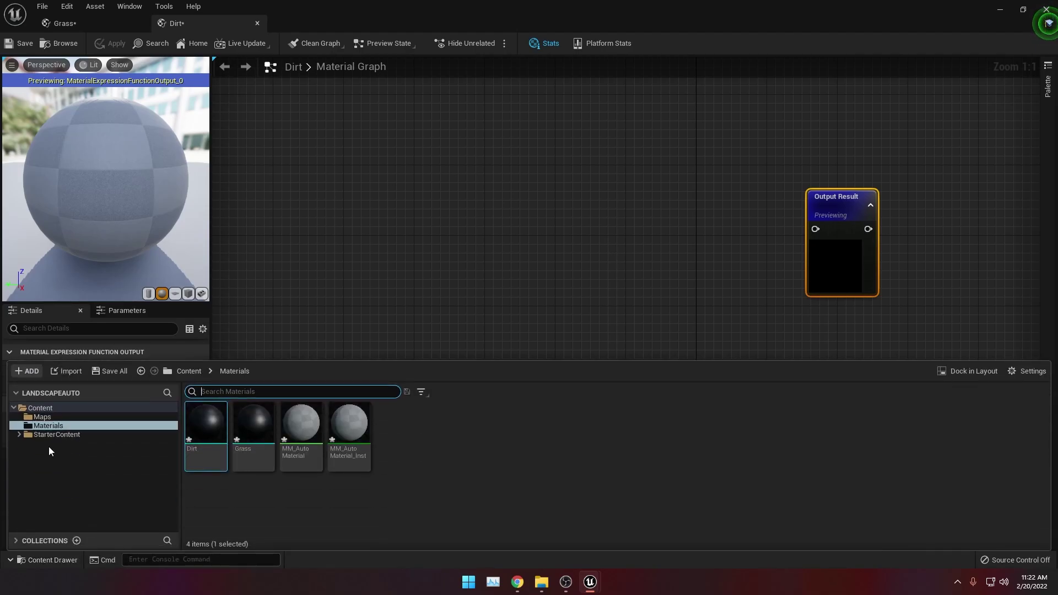
click(64, 435)
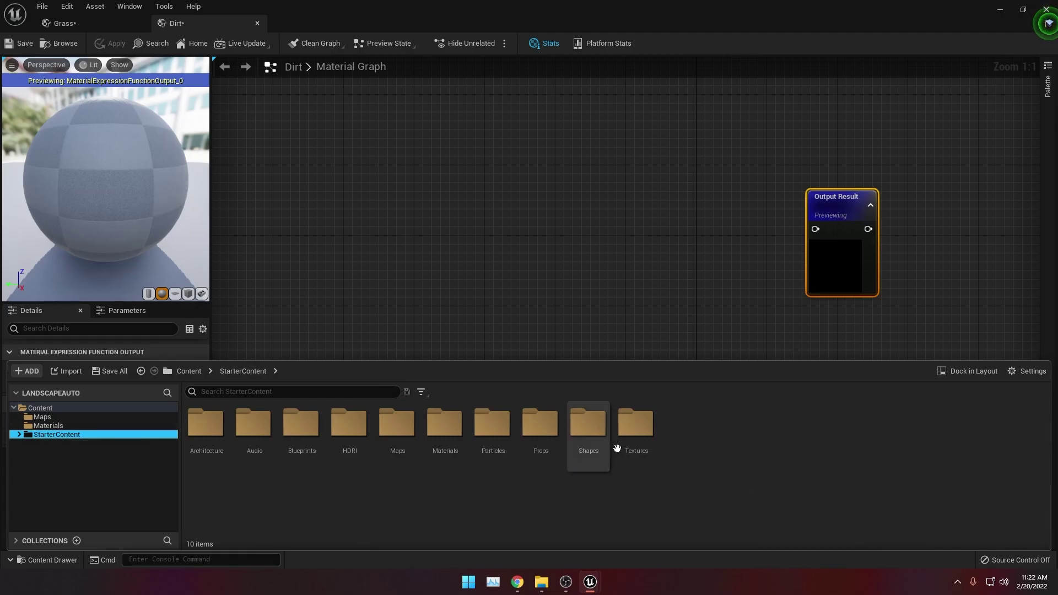
double_click(450, 431)
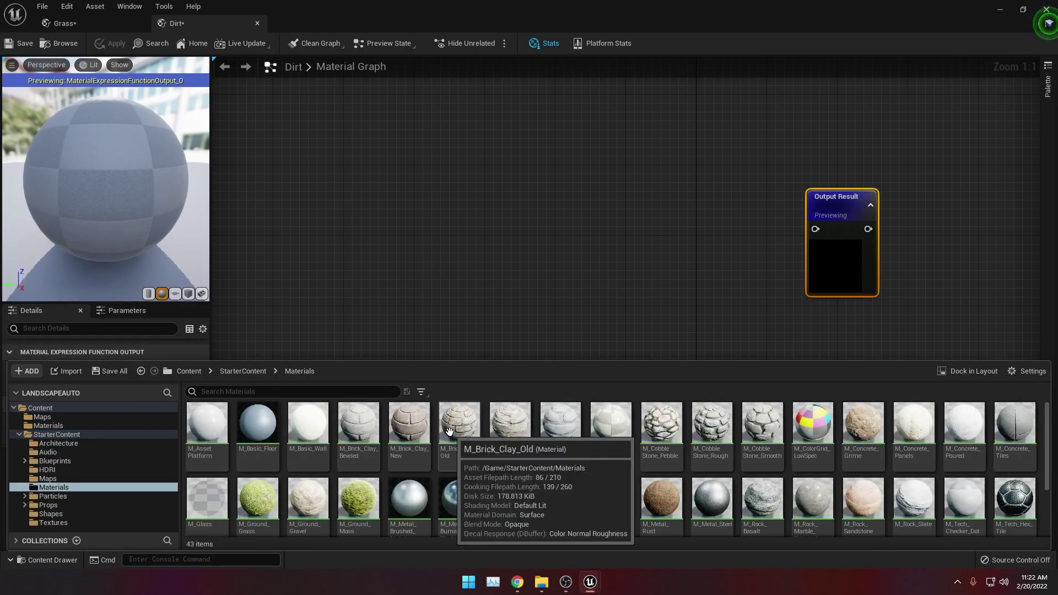
click(268, 506)
double_click(267, 506)
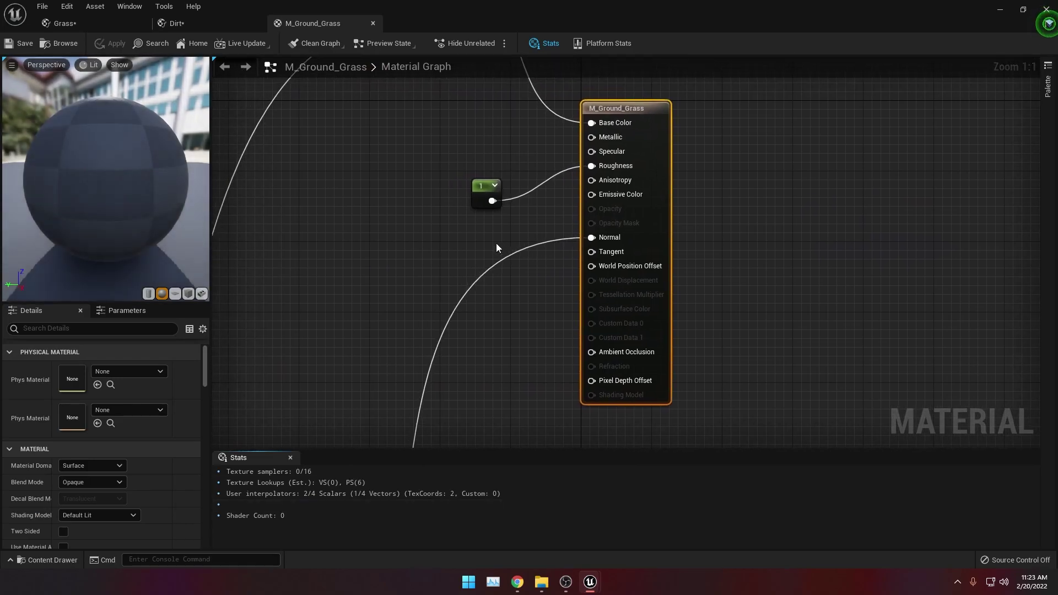
scroll(484, 237, down, 7)
scroll(481, 235, down, 1)
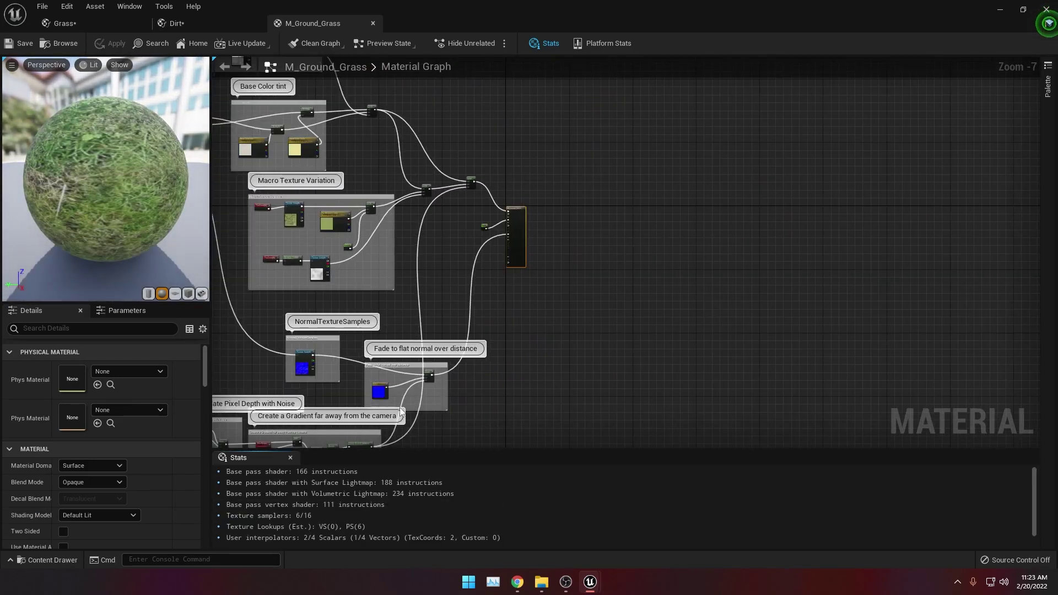
click(52, 562)
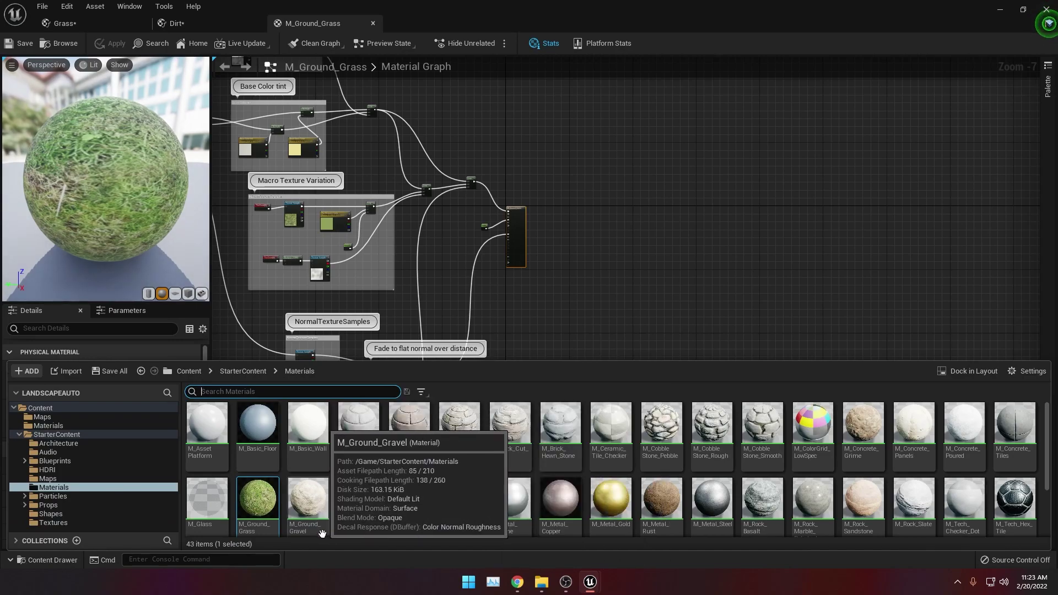
double_click(316, 499)
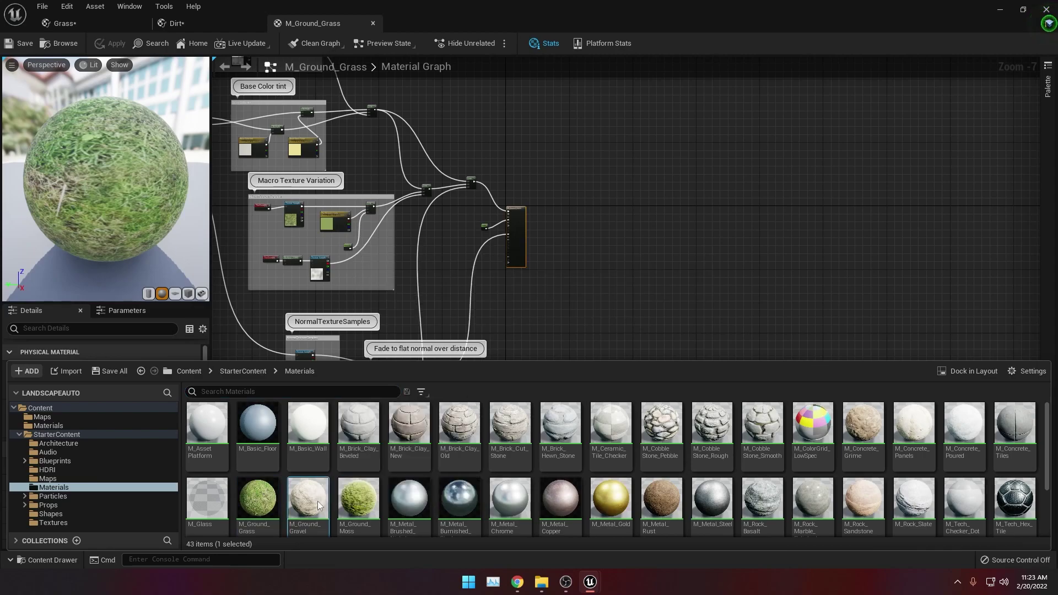
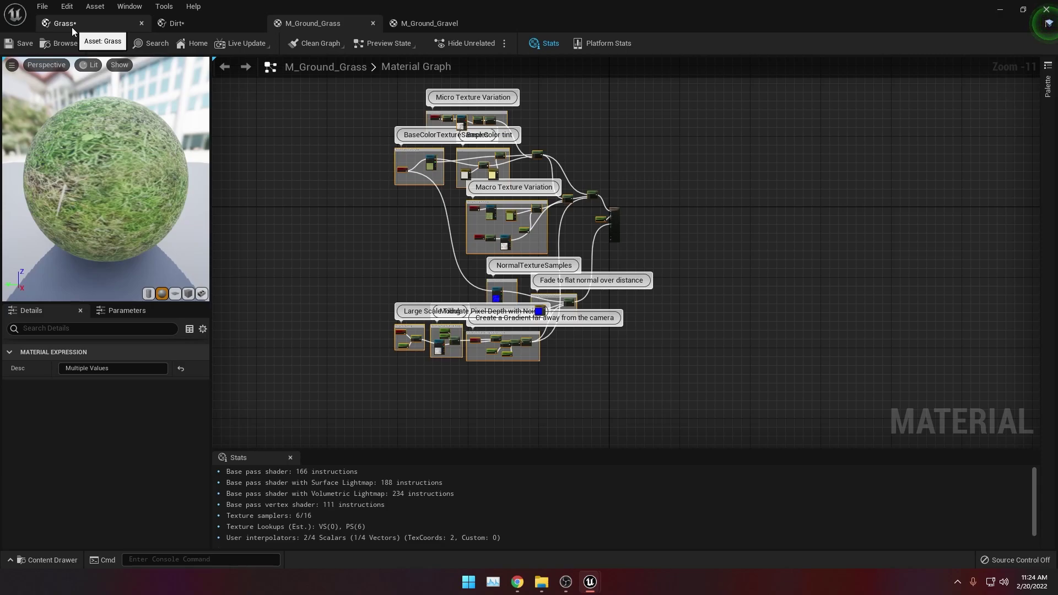
Paste the copied M_Ground_Grass node network into the Grass material function and place it before the Output Result node.
click(71, 27)
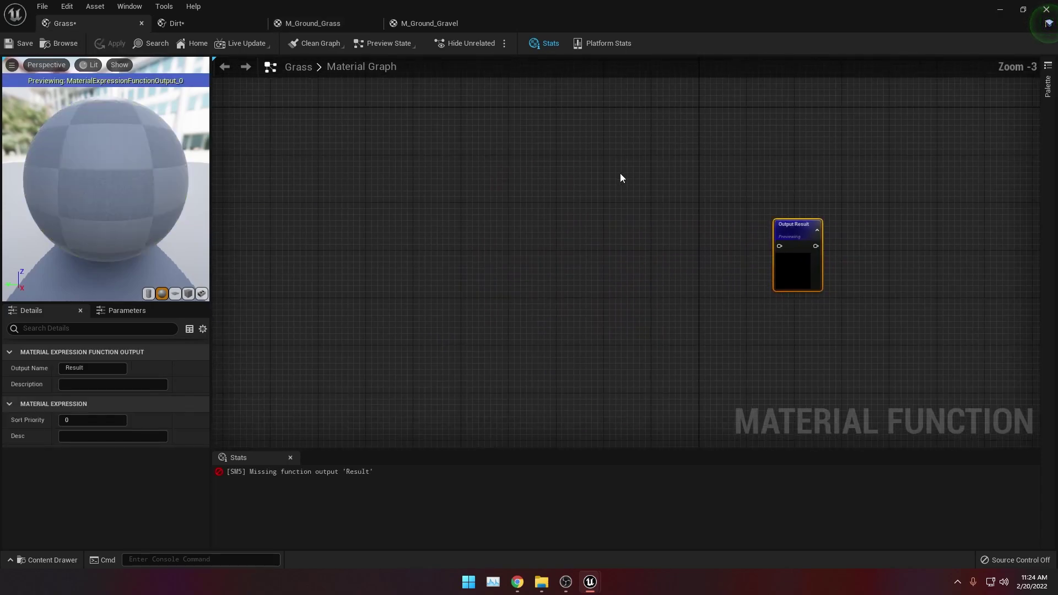
scroll(595, 172, down, 1)
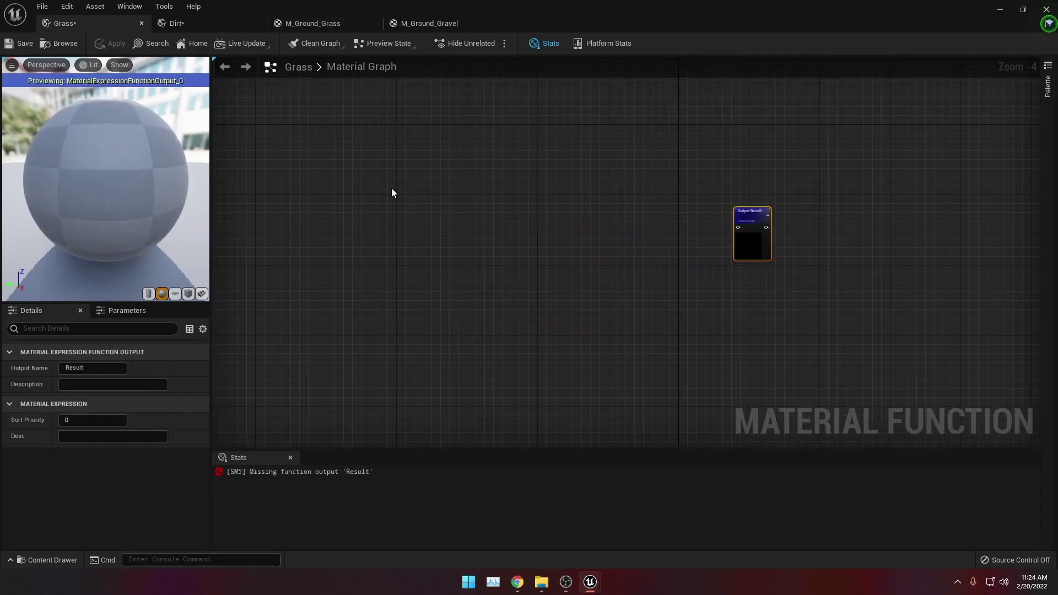
key(ctrl+v)
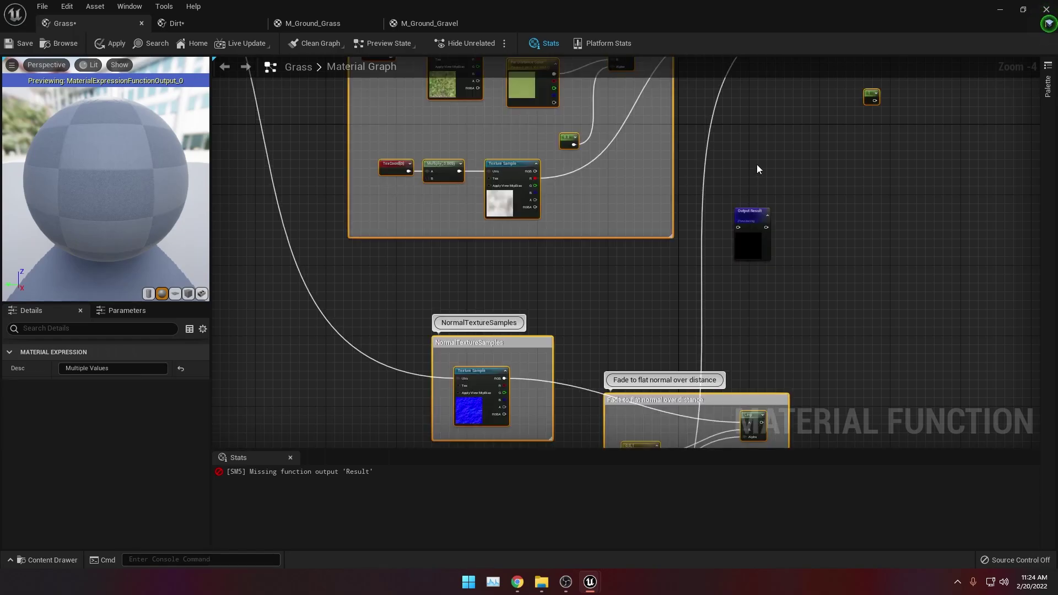
scroll(756, 165, down, 2)
scroll(745, 160, up, 1)
scroll(745, 159, down, 2)
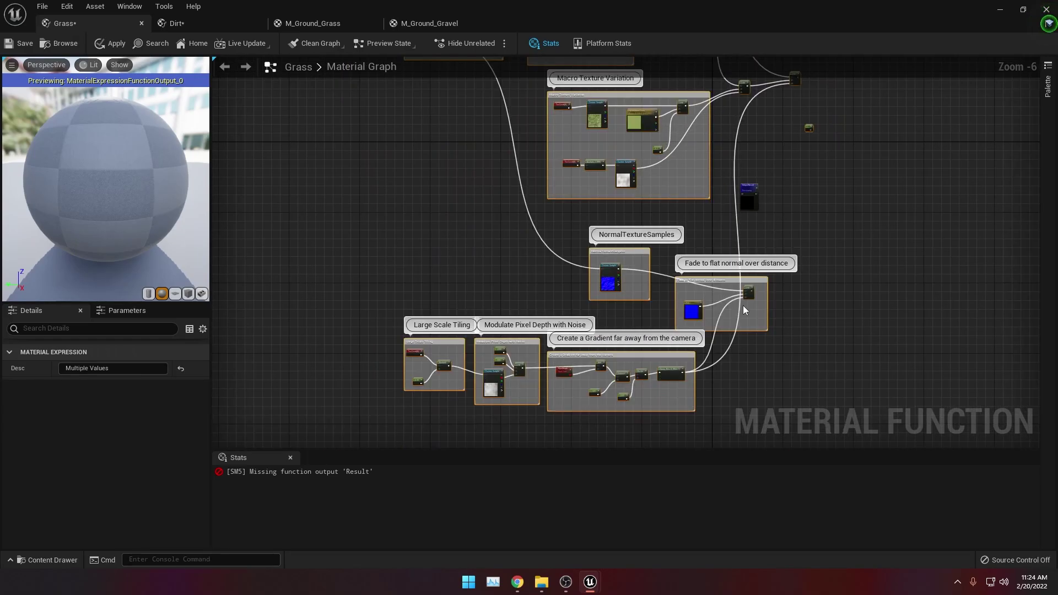
drag(743, 306, 642, 386)
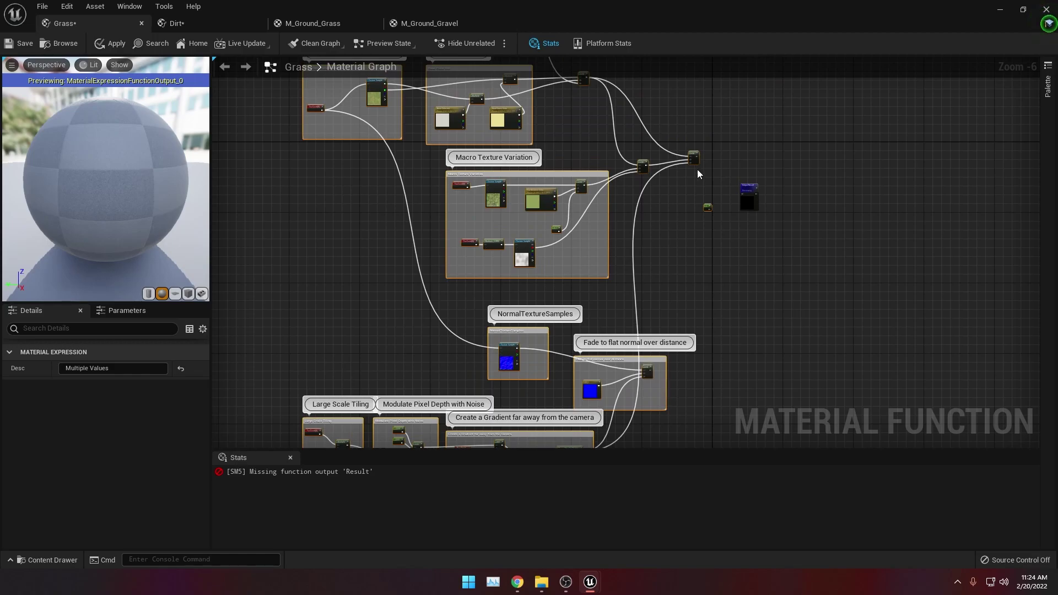
drag(693, 160, 673, 190)
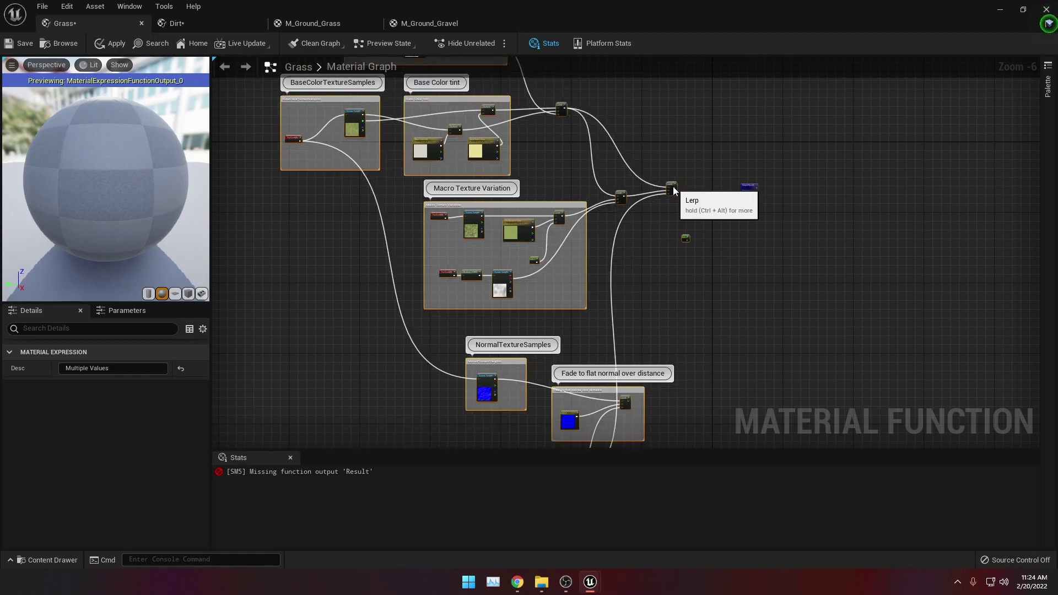
Move Output Result clear of the pasted Grass nodes and add a MakeMaterialAttributes node feeding its input.
click(749, 186)
scroll(748, 186, up, 5)
drag(502, 221, 561, 221)
right_drag(446, 199, 638, 165)
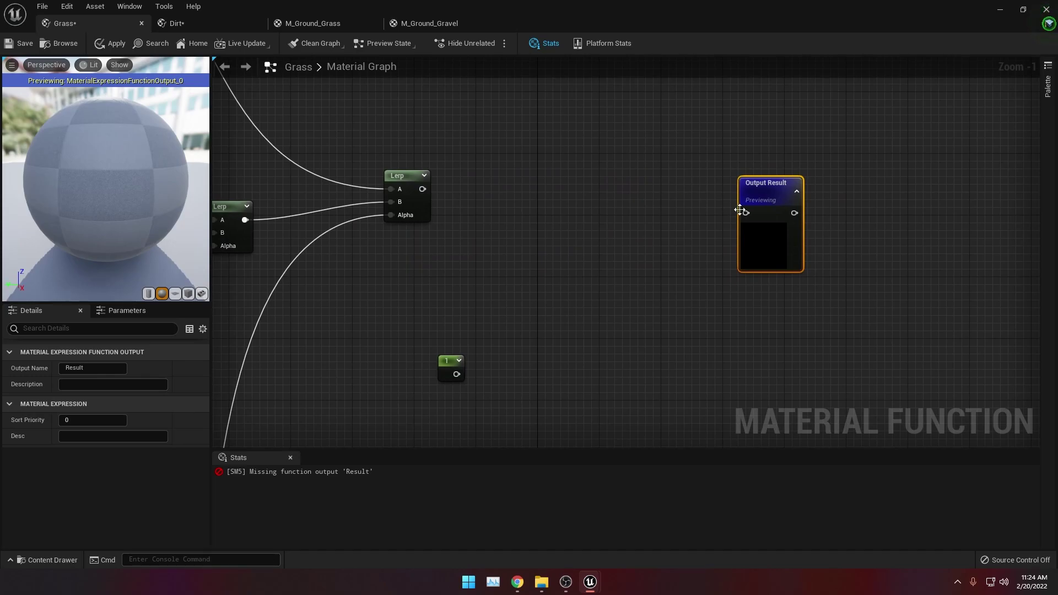
drag(746, 214, 613, 310)
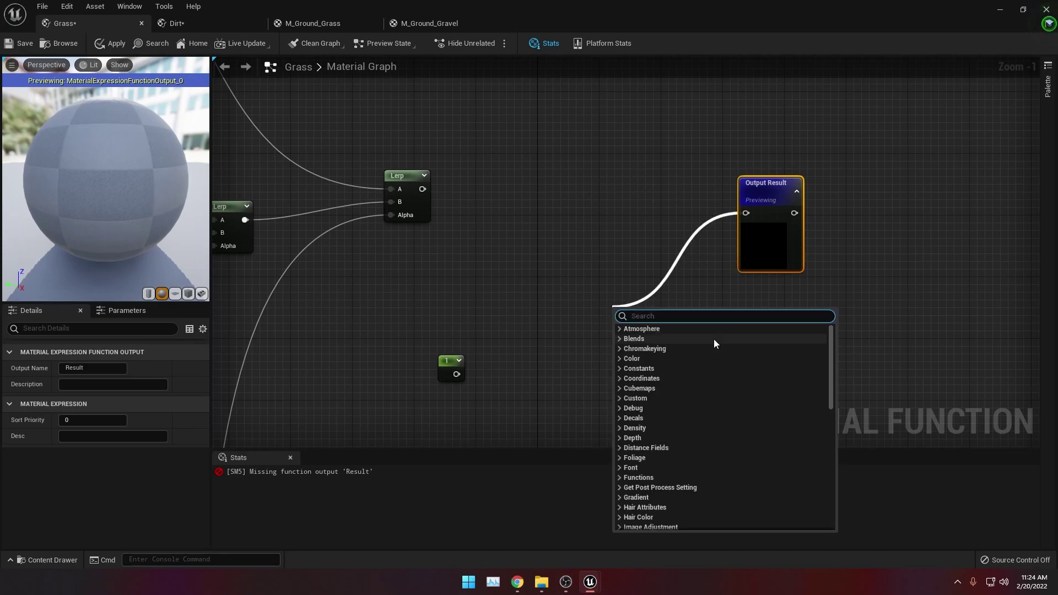
text(MakeMater)
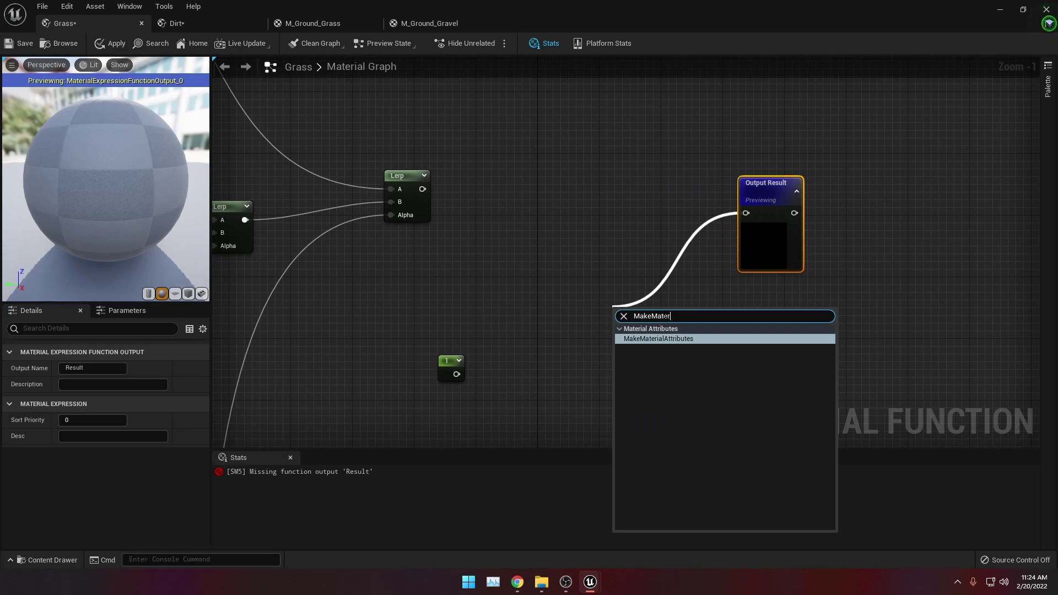
key(Return)
drag(663, 309, 658, 194)
scroll(630, 187, down, 9)
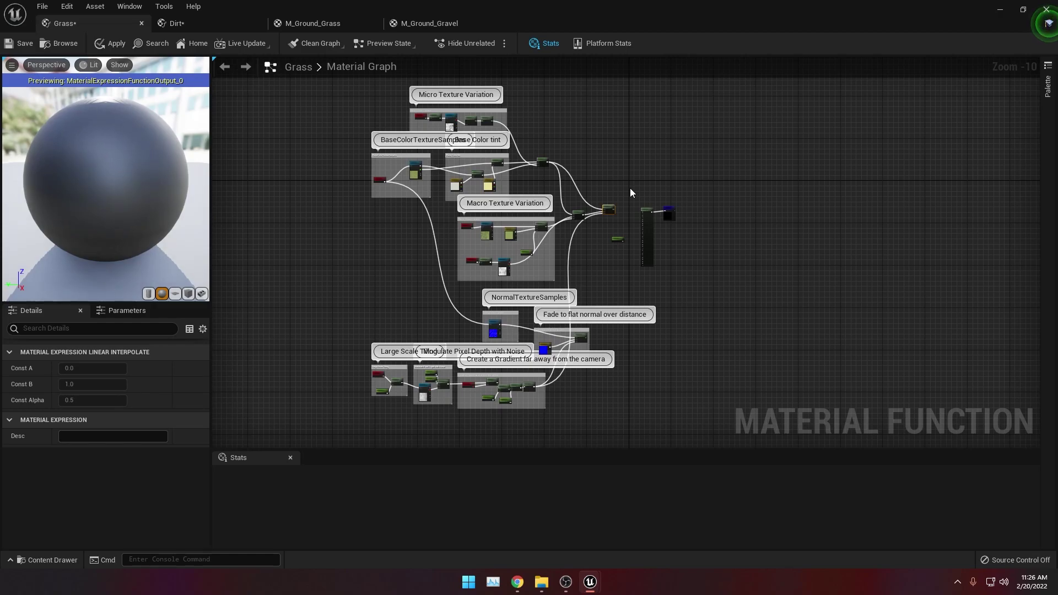
Compare the Grass graph with M_Ground_Grass, examining which nodes feed the original material's Base Color, Roughness and Normal inputs.
drag(443, 130, 636, 415)
scroll(650, 220, up, 2)
scroll(676, 239, down, 2)
scroll(657, 258, up, 7)
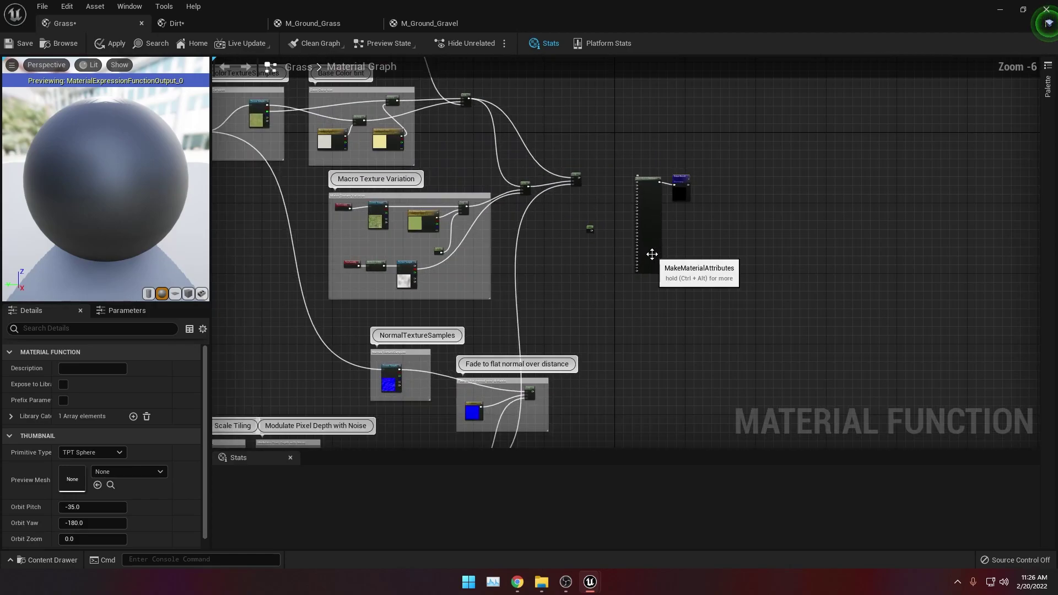
scroll(622, 235, down, 3)
right_drag(617, 236, 592, 307)
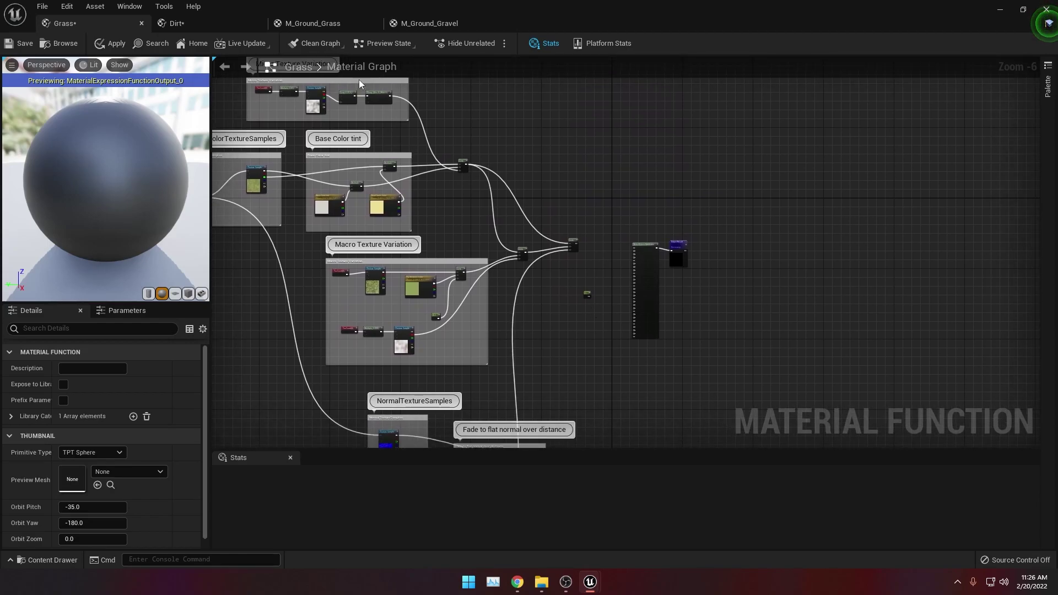
click(323, 25)
scroll(627, 163, up, 5)
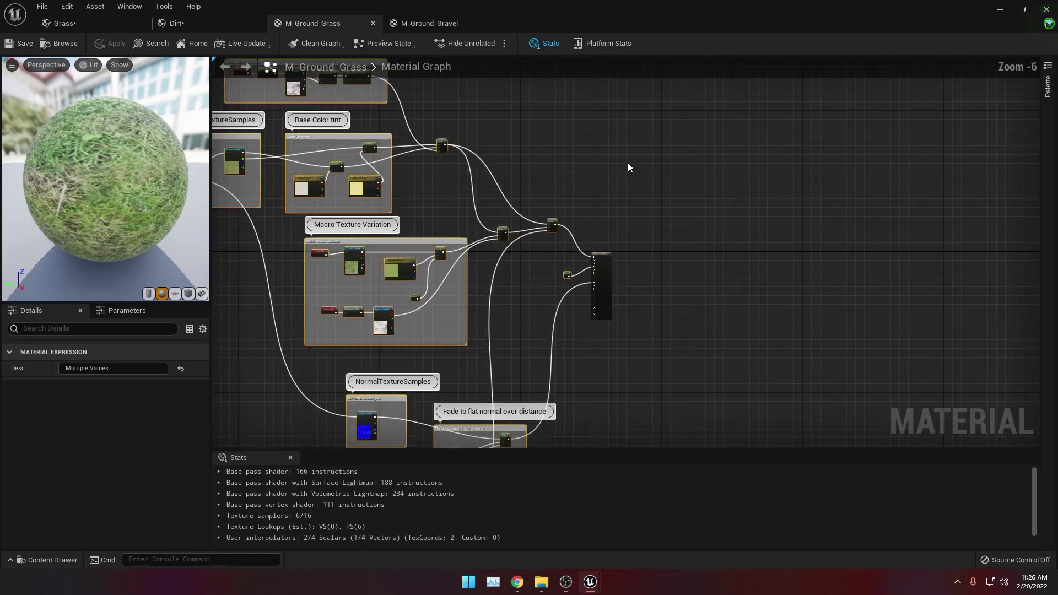
scroll(587, 213, up, 3)
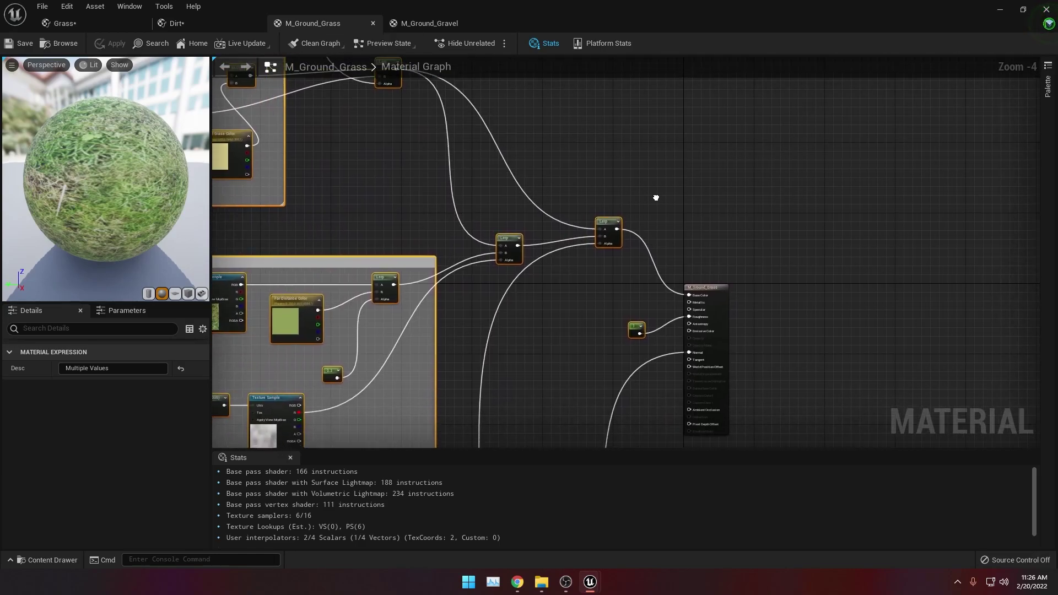
drag(410, 139, 545, 281)
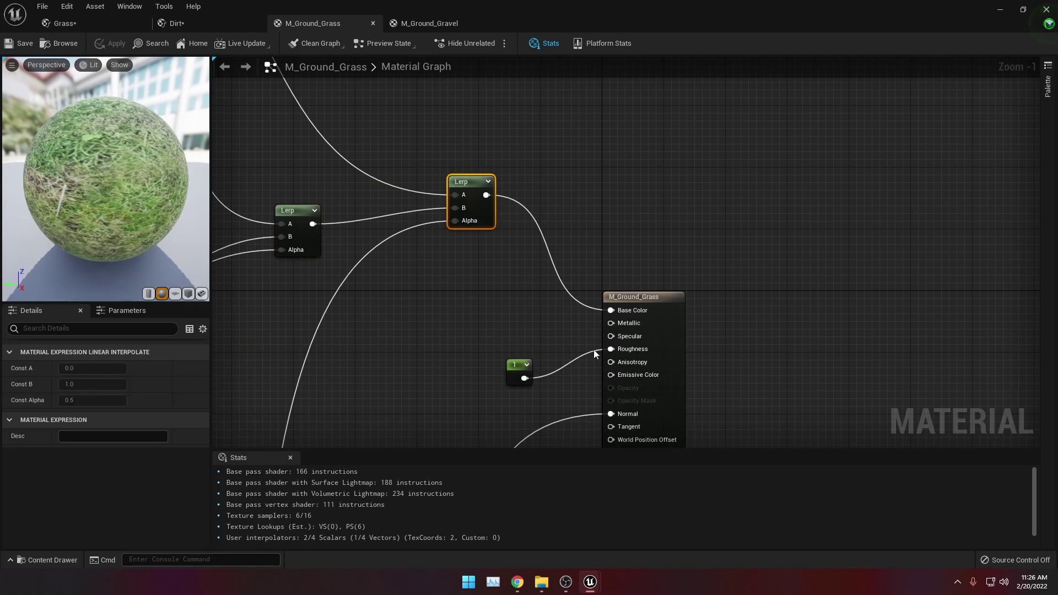
scroll(624, 204, up, 1)
right_drag(631, 253, 652, 197)
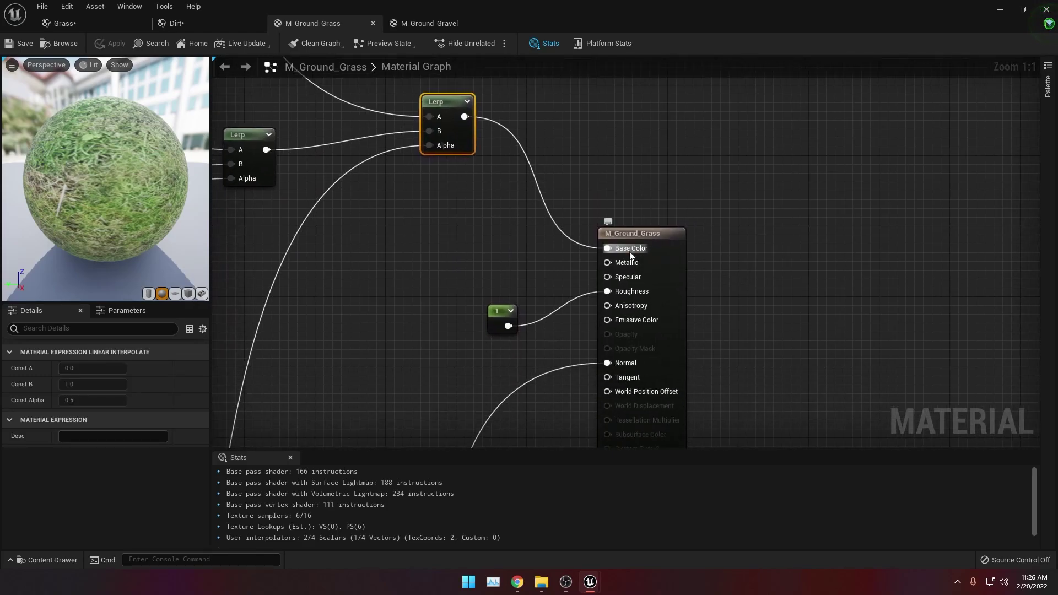
right_drag(585, 283, 538, 233)
drag(543, 290, 541, 289)
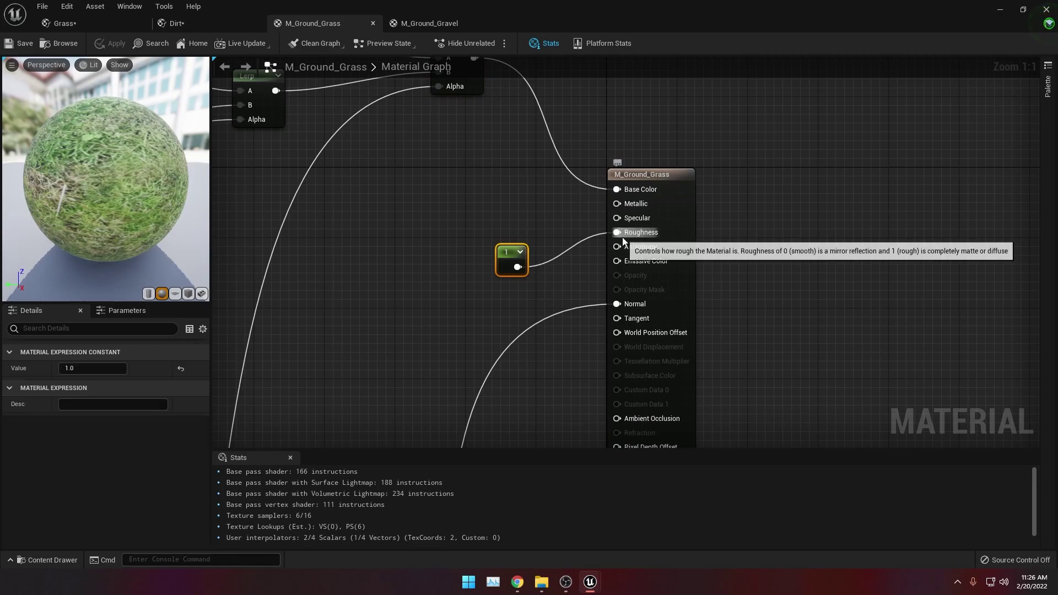
scroll(646, 208, down, 5)
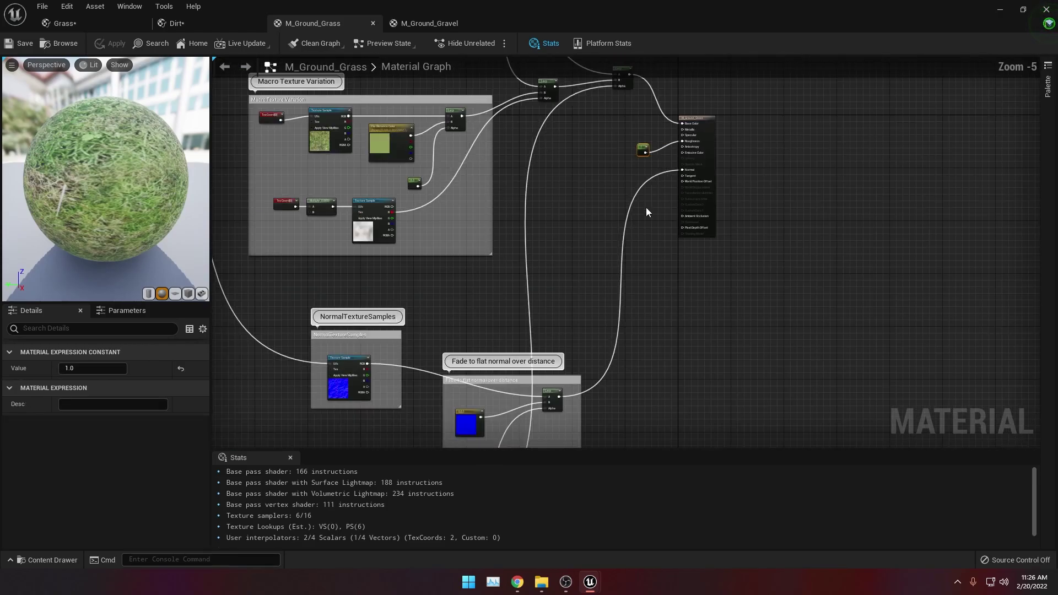
right_drag(646, 207, 609, 33)
scroll(559, 183, up, 4)
drag(403, 207, 527, 368)
scroll(571, 270, down, 3)
right_drag(595, 233, 541, 248)
scroll(541, 248, up, 3)
right_drag(590, 204, 600, 225)
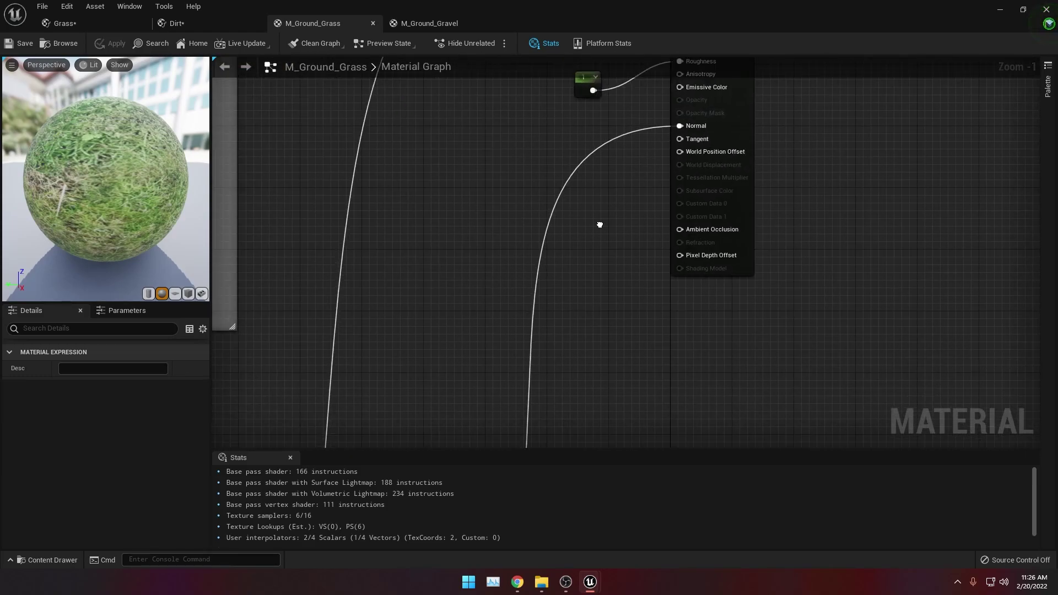
scroll(599, 225, down, 4)
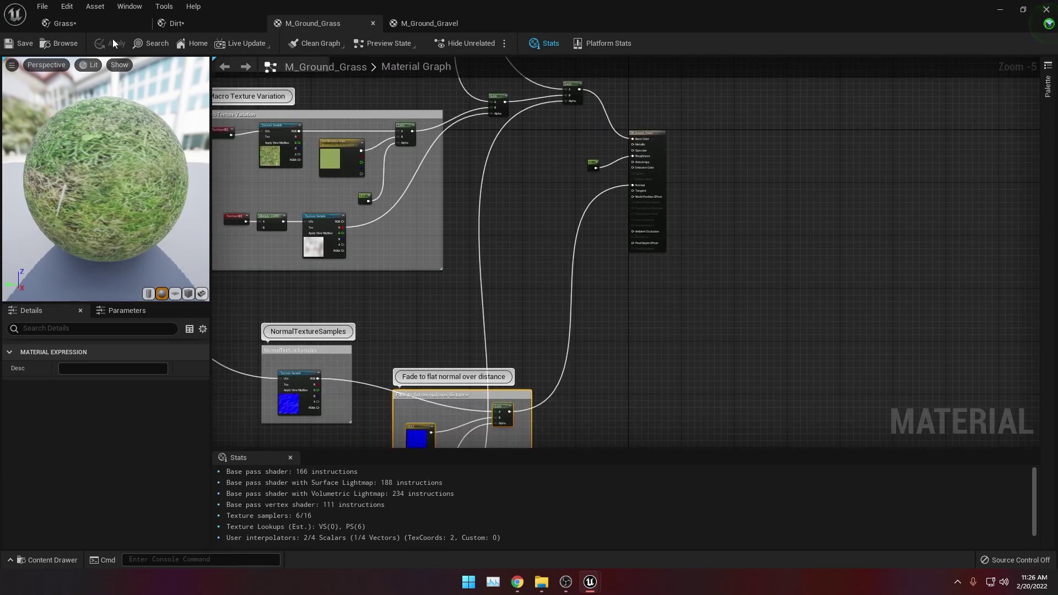
In the Grass function, connect the final Lerp to BaseColor and the constant 1 to Roughness on MakeMaterialAttributes.
click(104, 24)
scroll(607, 193, up, 3)
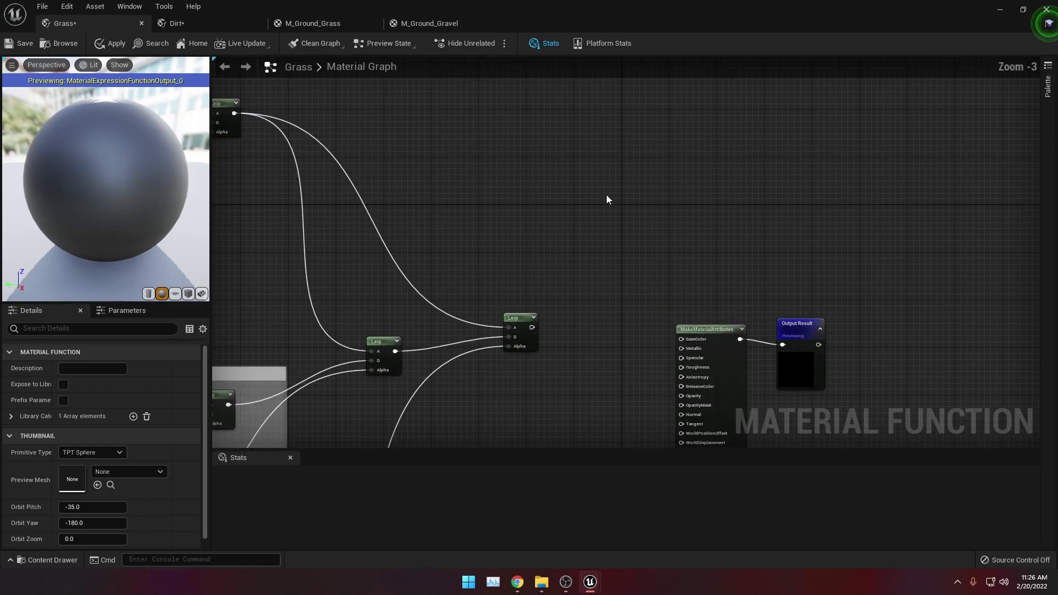
right_drag(569, 286, 633, 255)
scroll(674, 151, down, 3)
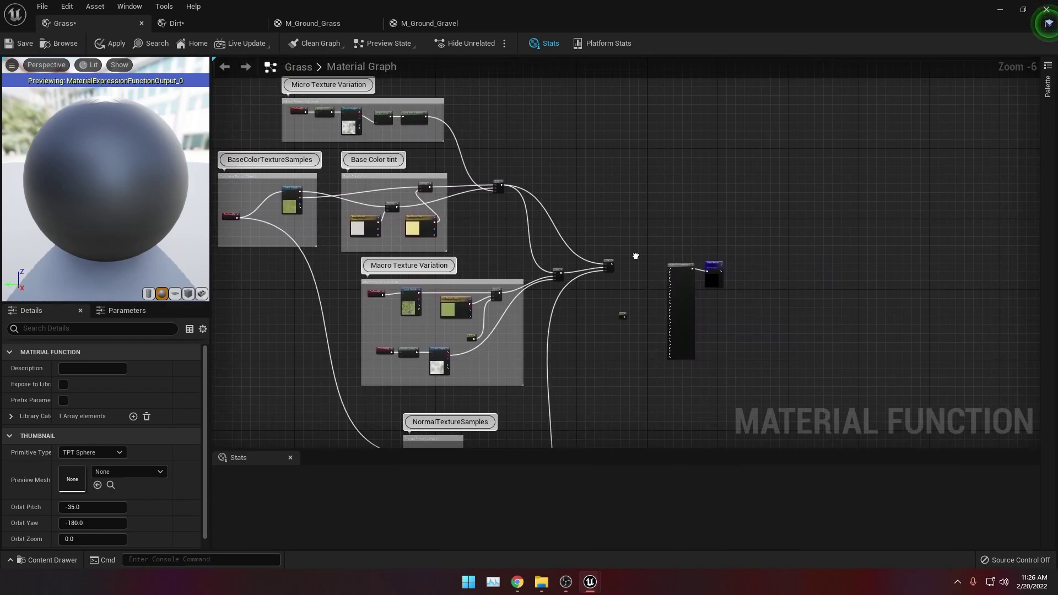
drag(623, 282, 633, 286)
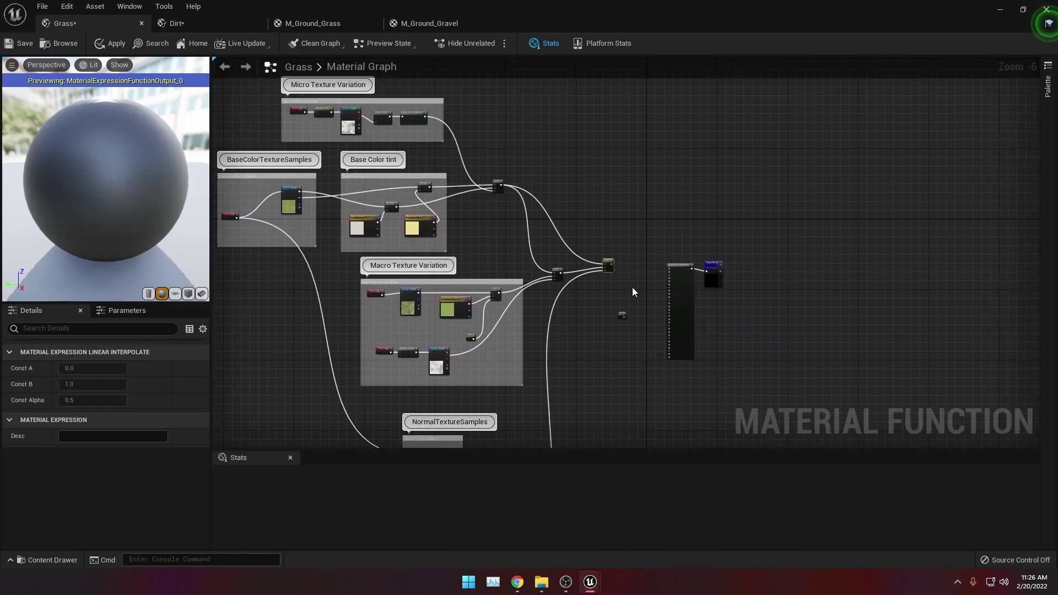
scroll(639, 295, up, 3)
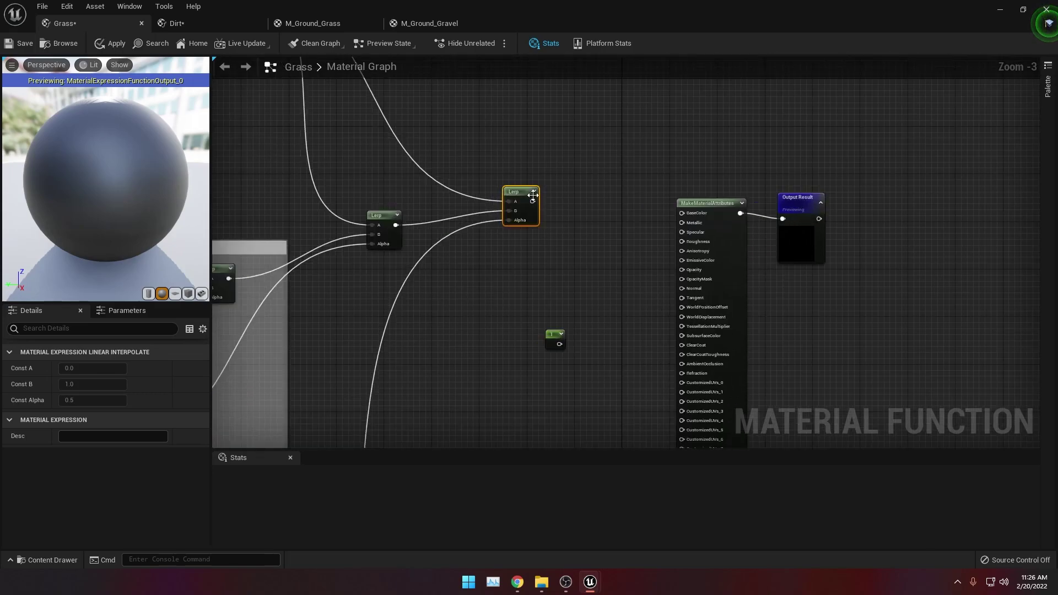
scroll(541, 200, up, 1)
drag(534, 201, 698, 219)
right_drag(626, 308, 593, 189)
click(548, 220)
drag(553, 224, 685, 109)
Connect the Lerp in the "Fade to flat normal over distance" group to Normal on MakeMaterialAttributes and save the Grass function.
right_drag(685, 109, 607, 146)
scroll(485, 300, down, 1)
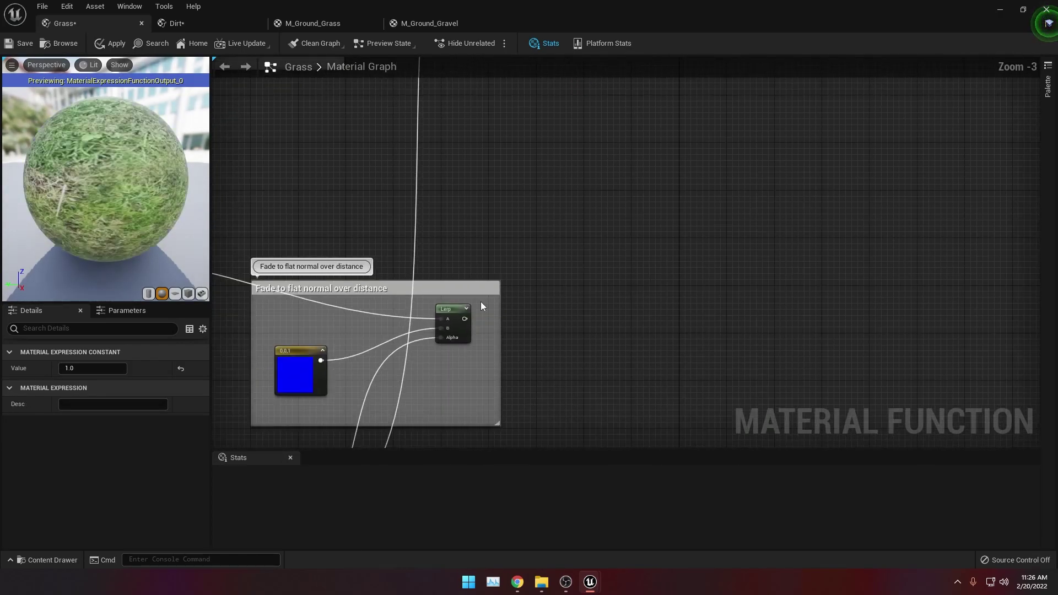
scroll(329, 226, down, 1)
drag(267, 243, 465, 393)
drag(415, 298, 614, 144)
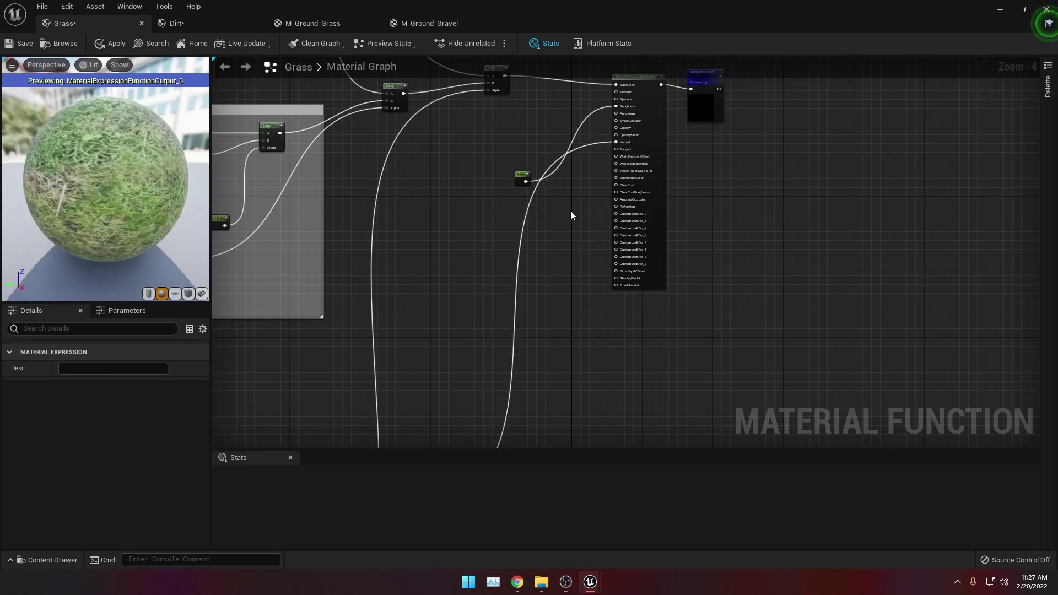
scroll(570, 212, down, 2)
drag(137, 207, 96, 190)
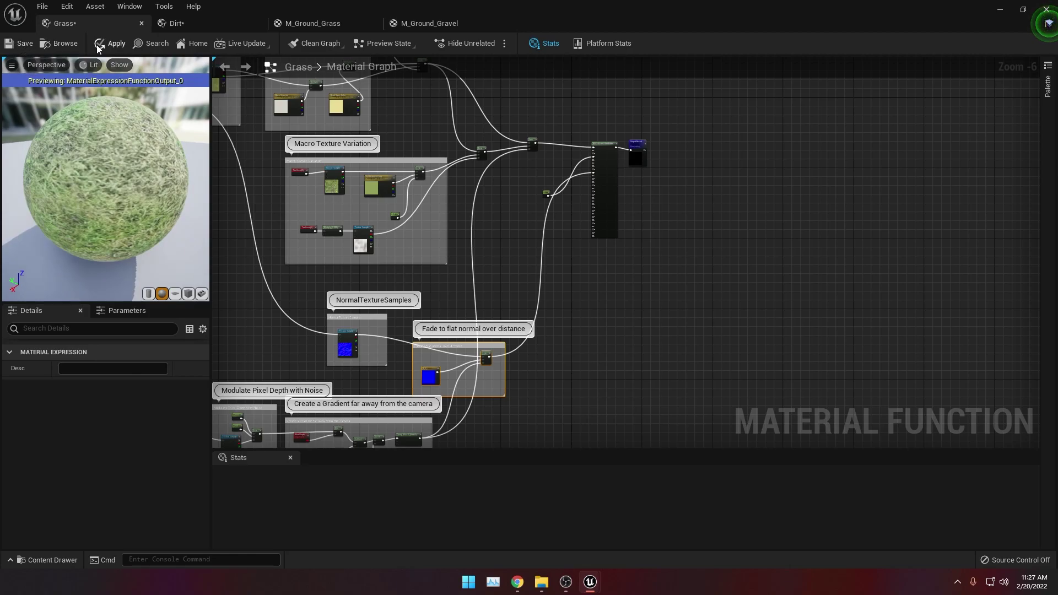
click(13, 49)
Copy the whole M_Ground_Gravel node network into the Dirt material function and position it with the Output Result node.
click(400, 26)
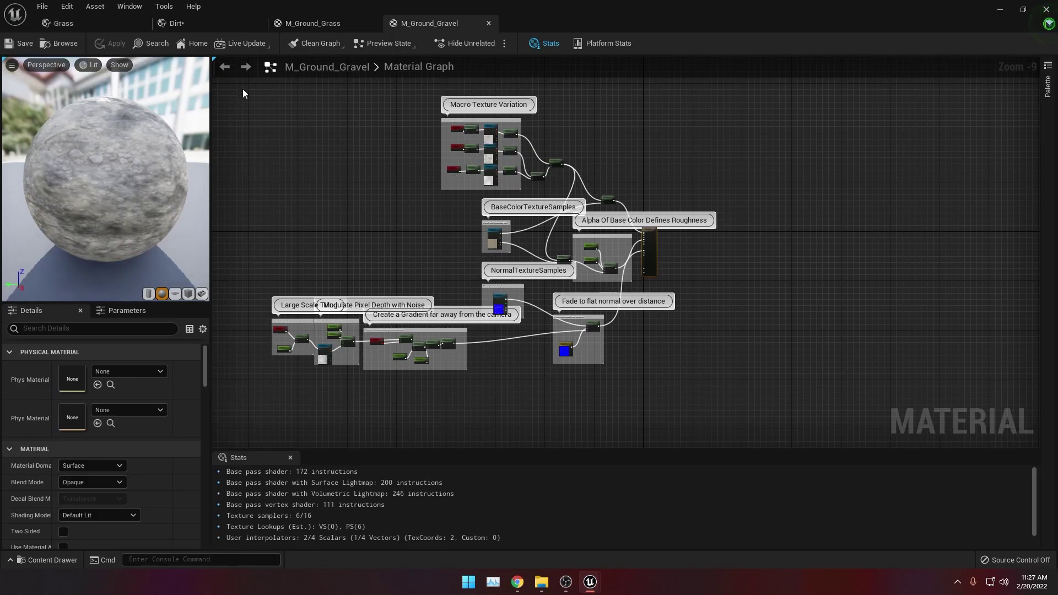
drag(250, 87, 692, 322)
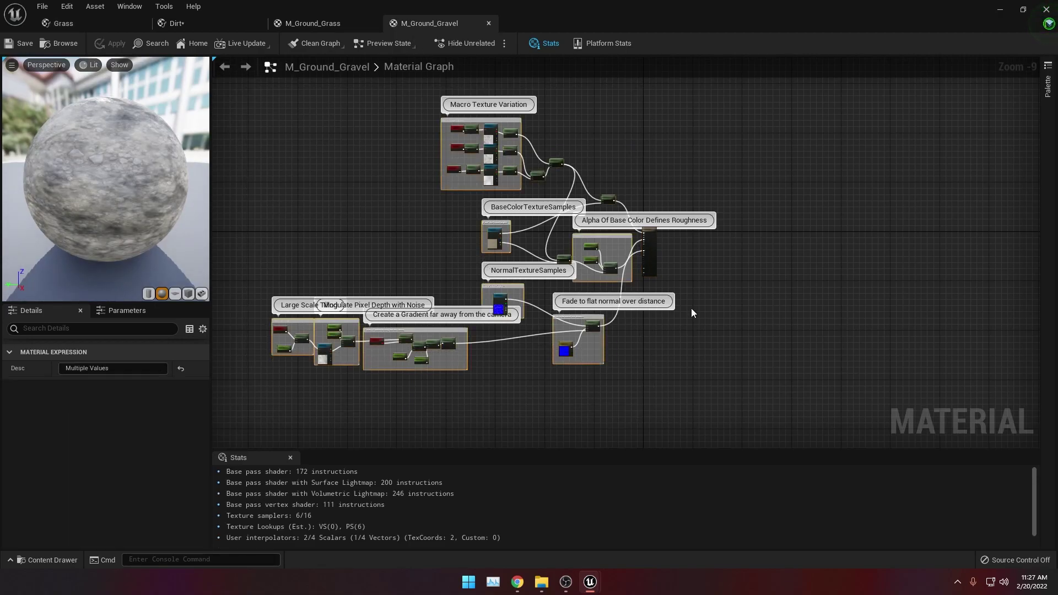
scroll(692, 258, up, 6)
scroll(573, 217, down, 7)
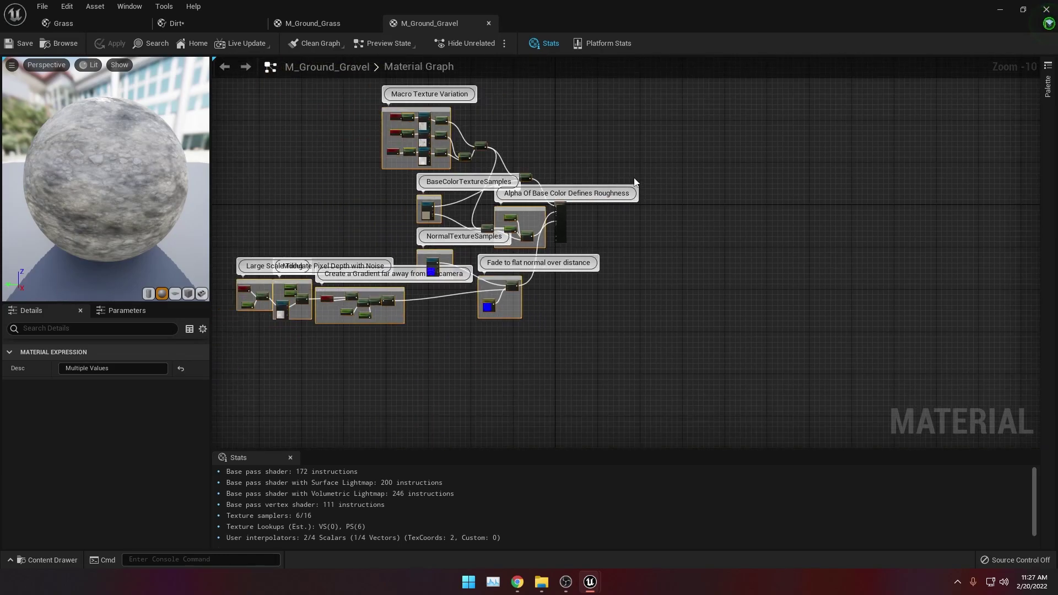
click(220, 24)
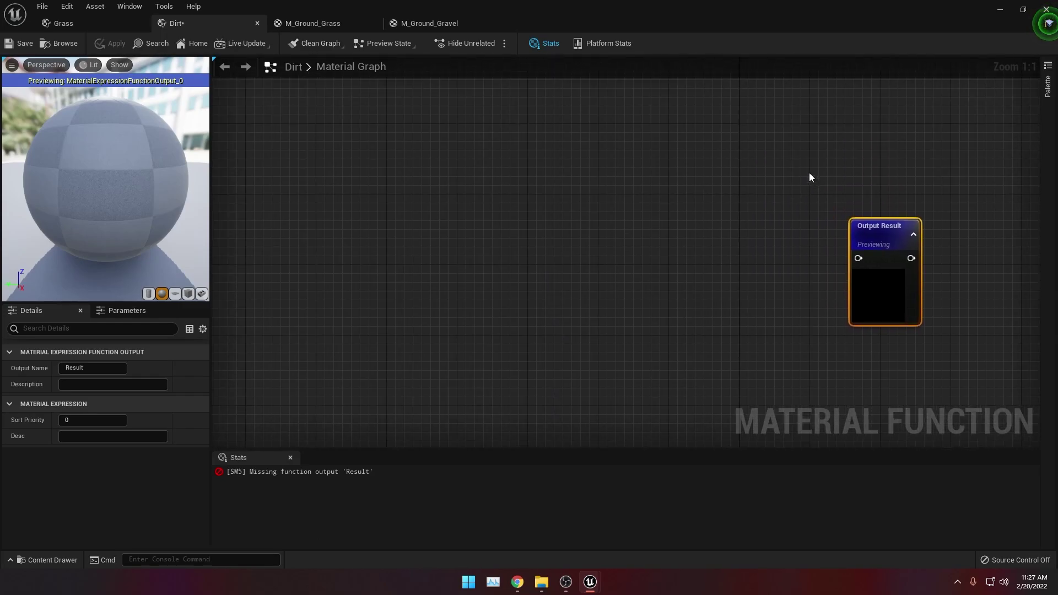
scroll(765, 153, down, 7)
scroll(691, 197, down, 1)
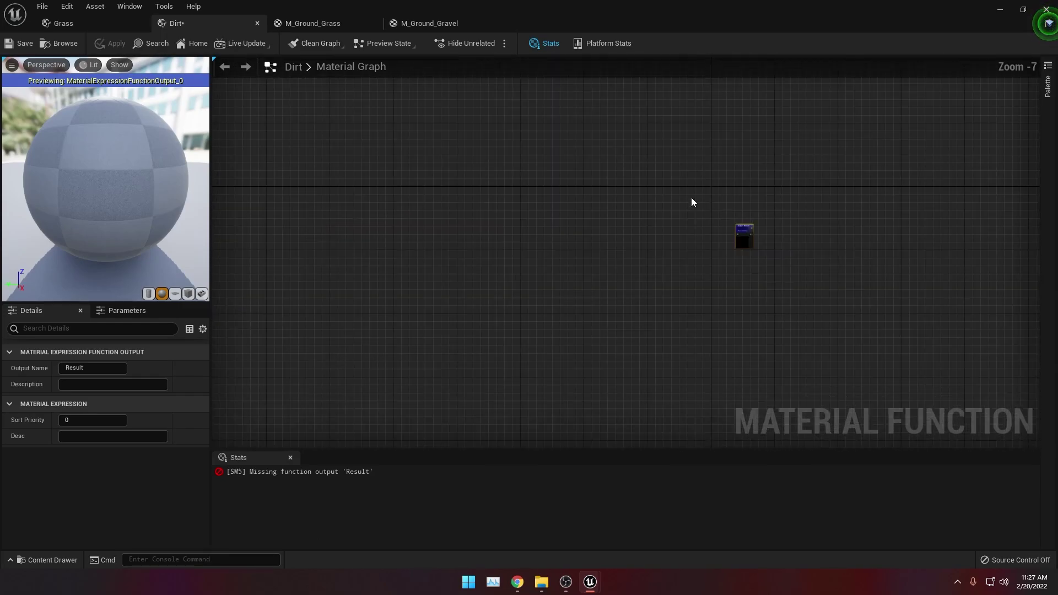
key(ctrl+v)
drag(891, 214, 645, 247)
Add a MakeMaterialAttributes node feeding Output Result in the Dirt function and place it just before that output.
scroll(772, 246, up, 7)
drag(620, 188, 510, 182)
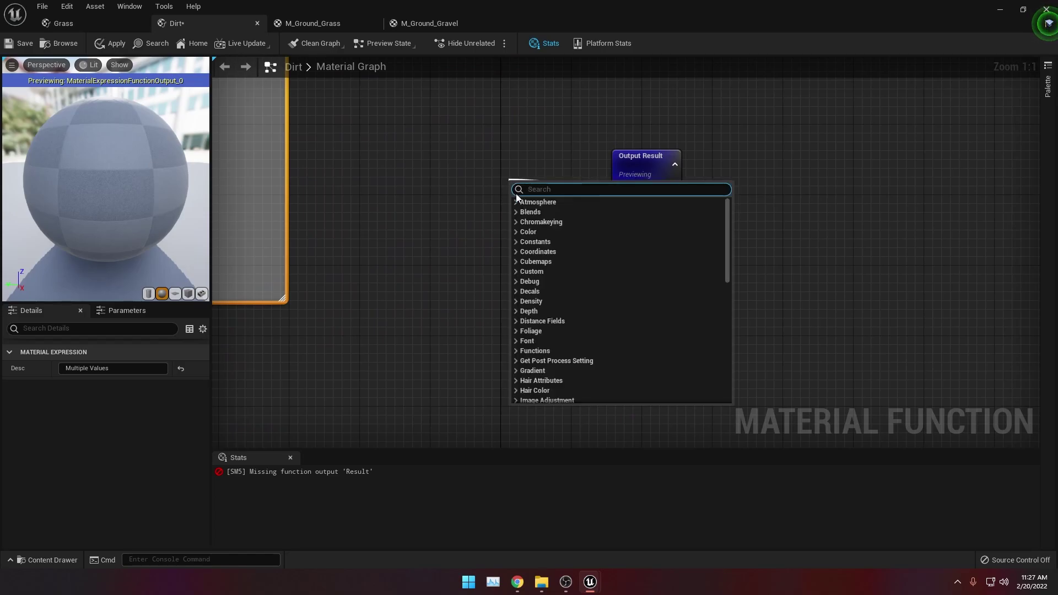
text(MakeM)
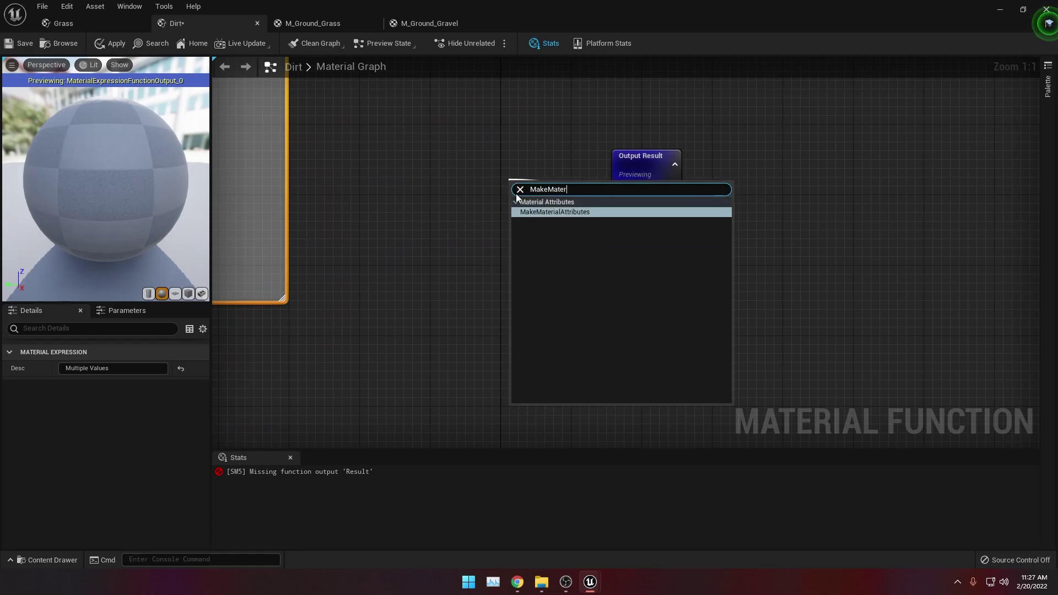
text(ater)
click(579, 213)
drag(568, 184, 550, 156)
scroll(550, 155, down, 5)
right_drag(470, 168, 588, 284)
scroll(468, 132, up, 3)
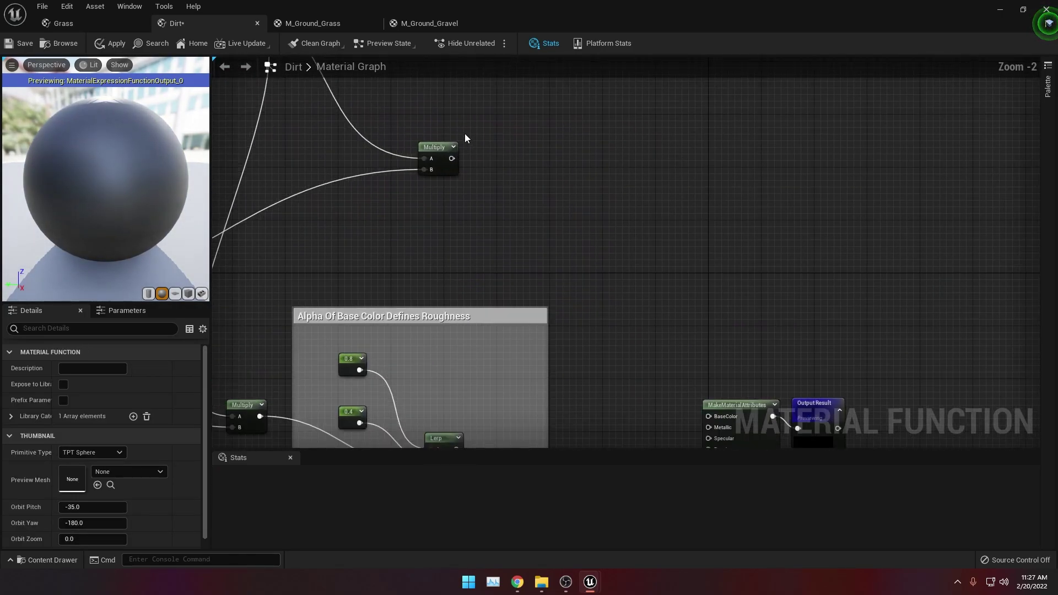
In the Dirt function, connect the final color Multiply to BaseColor and the "Alpha Of Base Color Defines Roughness" Lerp to Roughness on MakeMaterialAttributes.
drag(452, 158, 708, 417)
right_drag(650, 342, 600, 177)
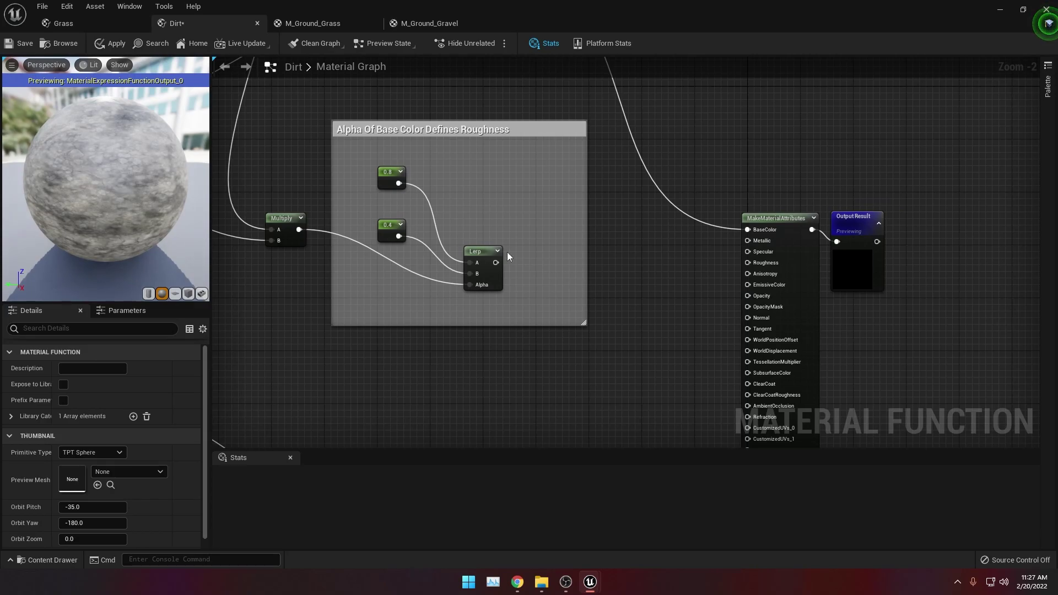
drag(496, 262, 749, 265)
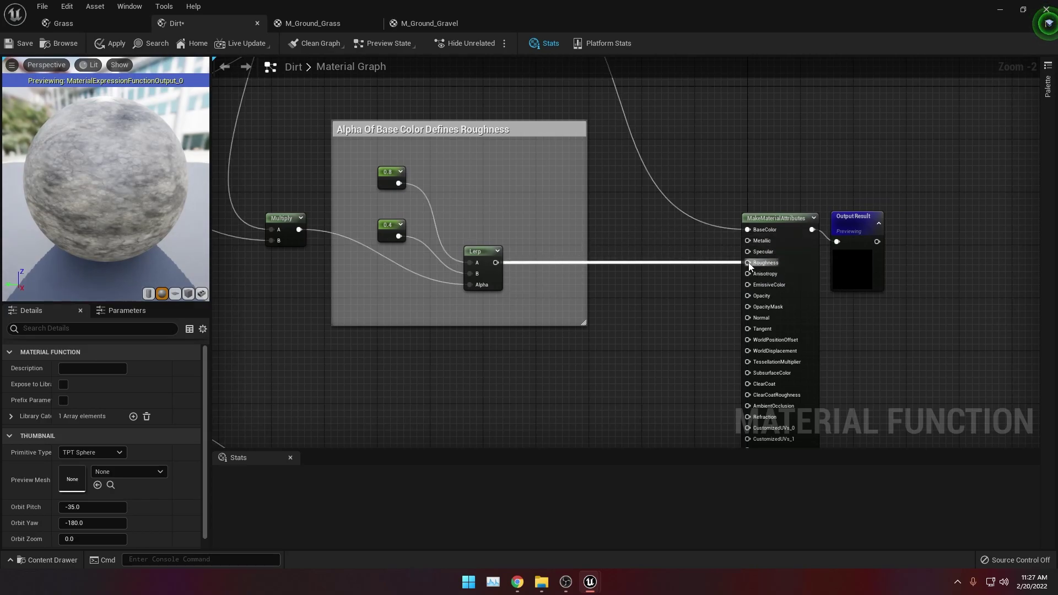
Connect the "Fade to flat normal over distance" Lerp to Normal on MakeMaterialAttributes and save the Dirt function.
scroll(750, 266, down, 2)
right_drag(650, 309, 604, 113)
scroll(539, 219, up, 1)
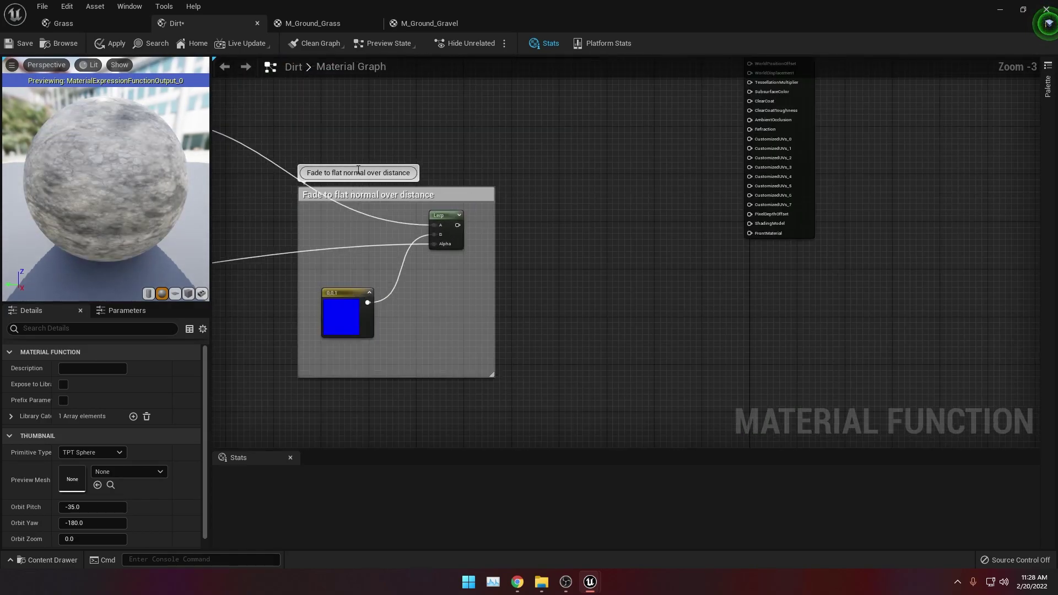
drag(457, 224, 756, 182)
right_drag(390, 204, 392, 243)
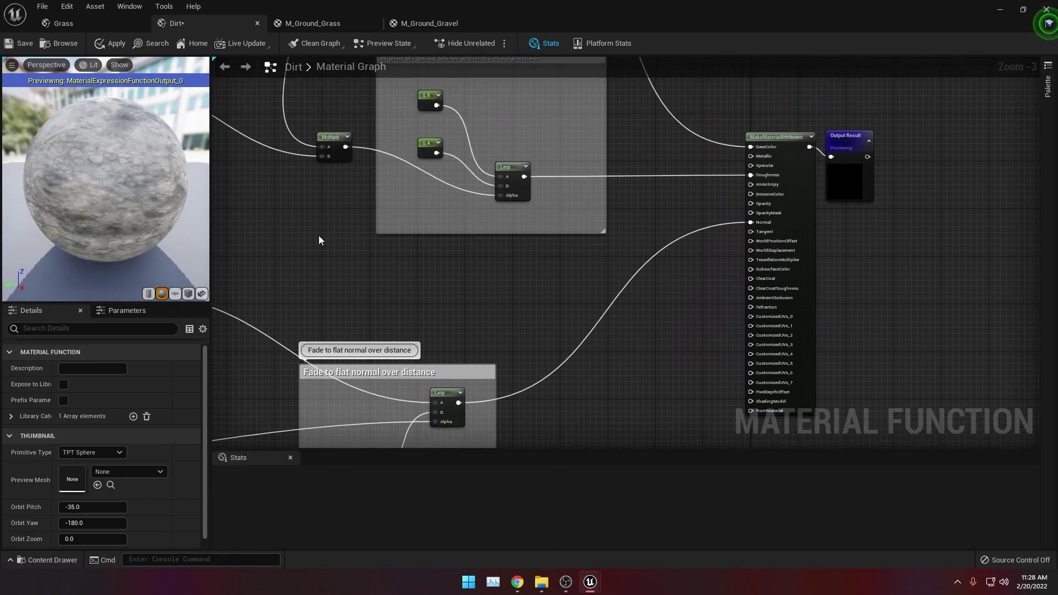
drag(152, 136, 152, 136)
drag(58, 174, 46, 161)
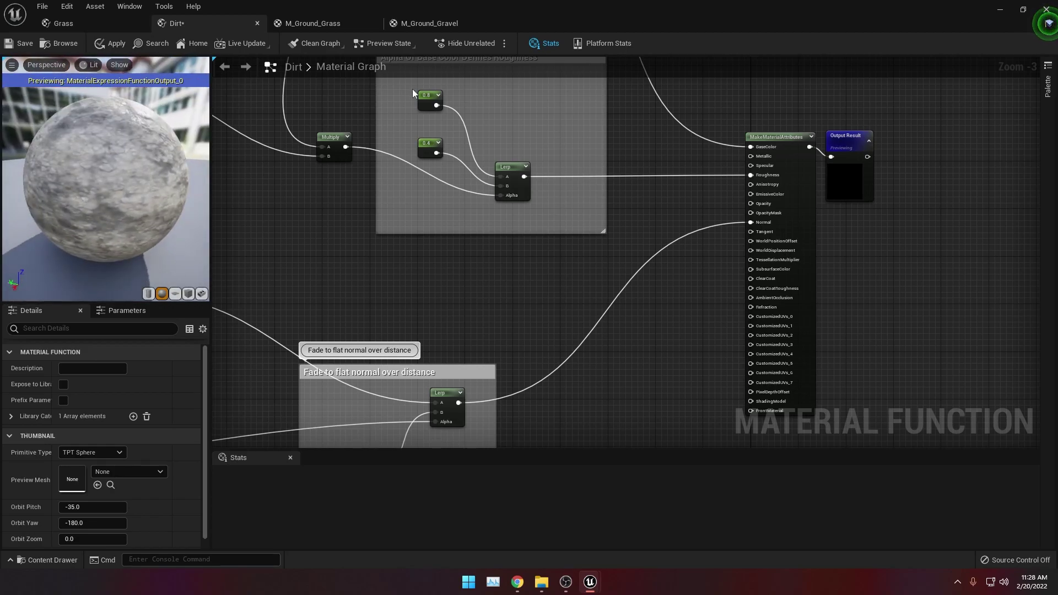
click(24, 44)
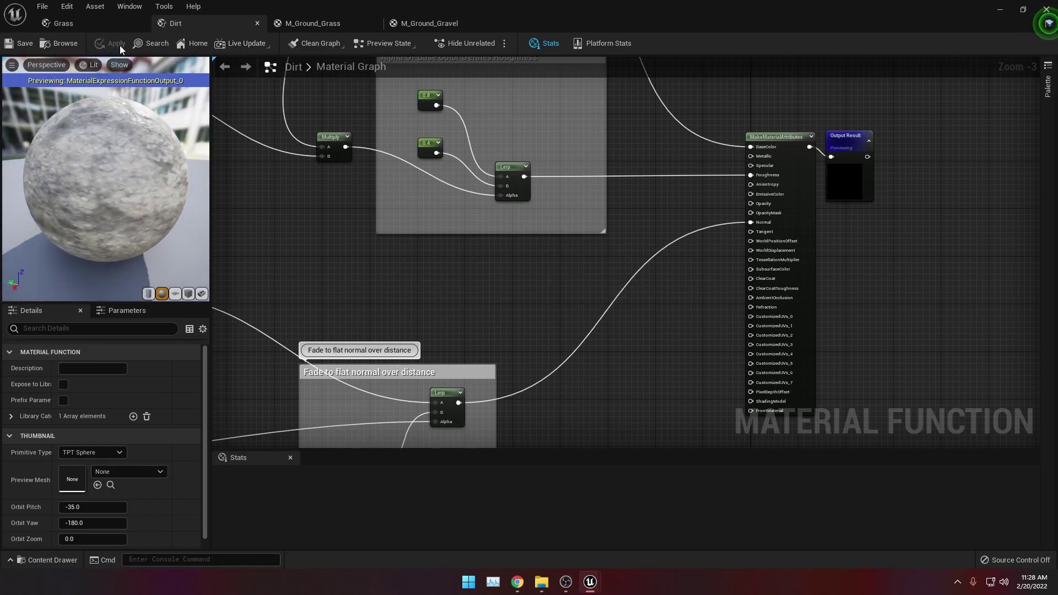
Close the M_Ground_Grass and M_Ground_Gravel materials, keeping the Grass and Dirt functions open.
click(307, 25)
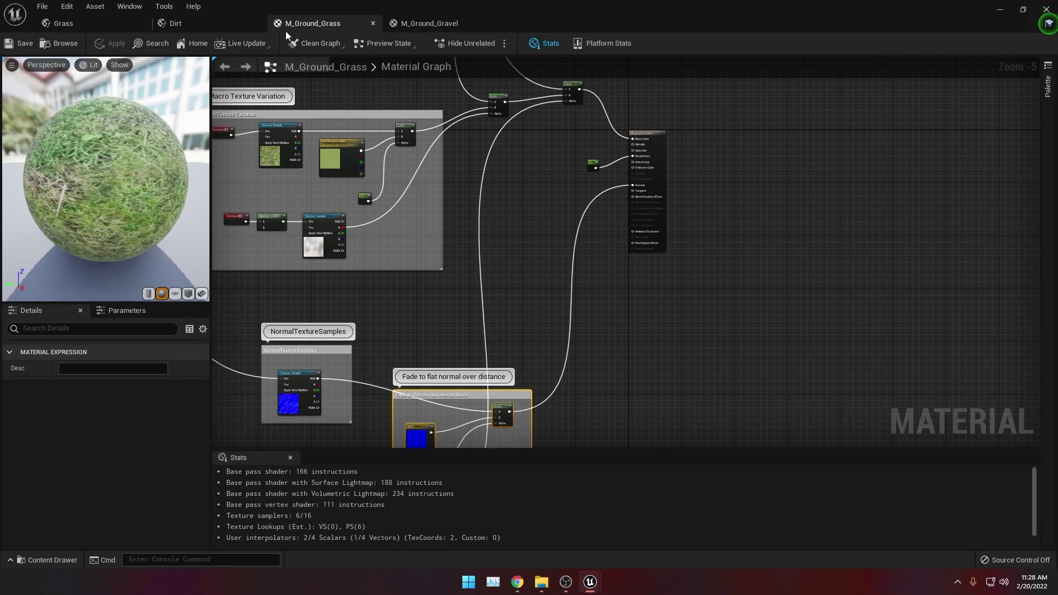
click(372, 24)
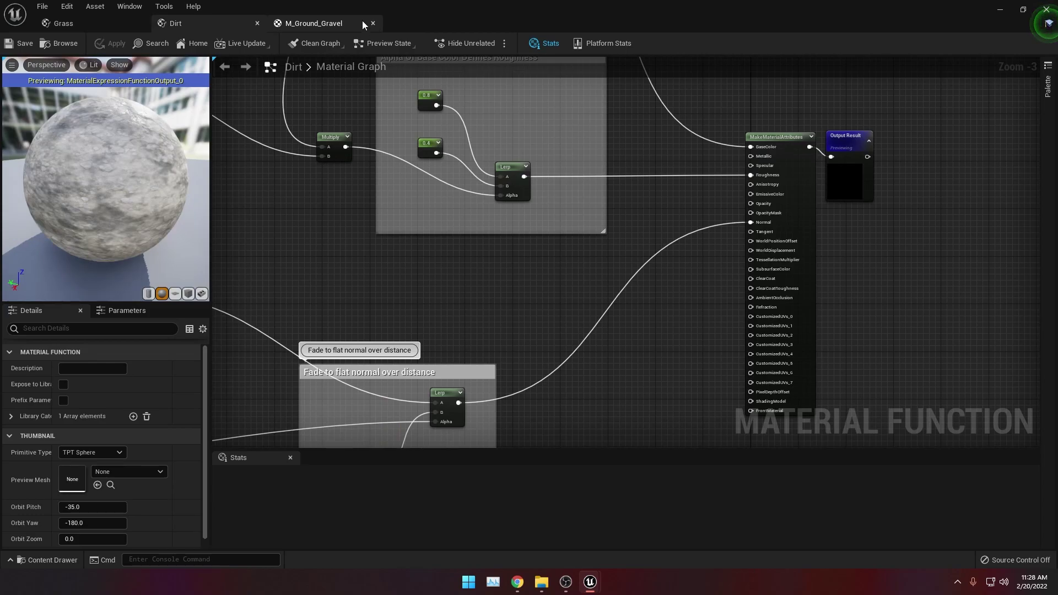
click(373, 24)
click(114, 28)
click(182, 26)
Open the MM_AutoMaterial material from the project's own Content/Materials folder.
click(34, 560)
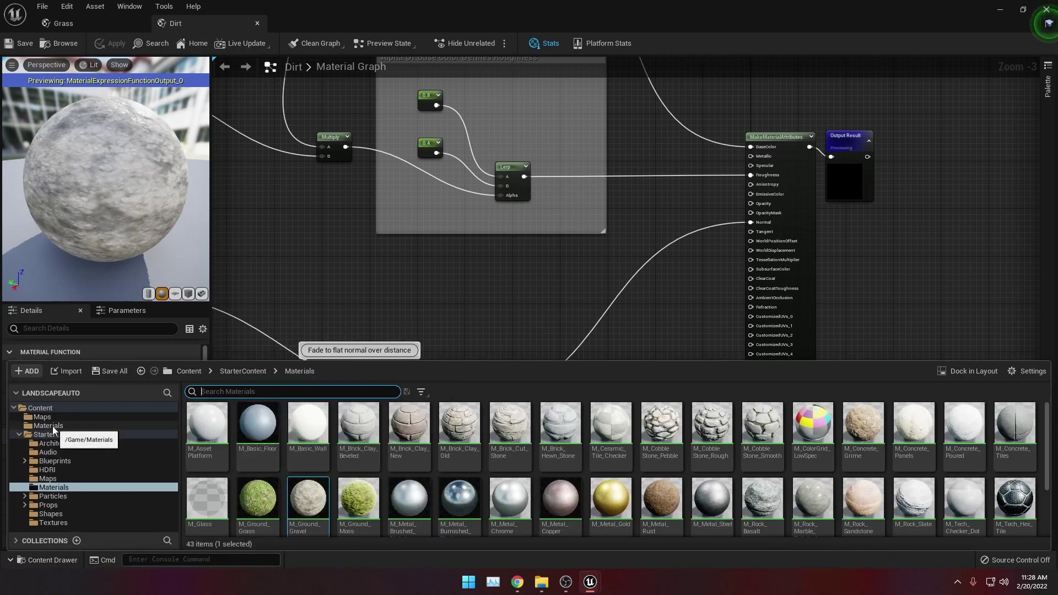
click(20, 435)
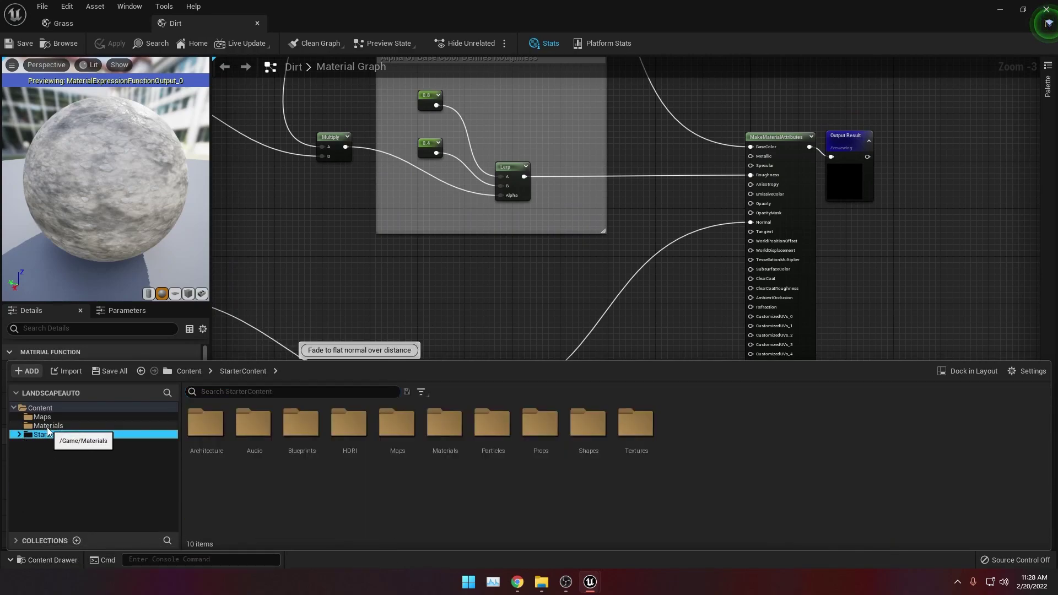
click(48, 426)
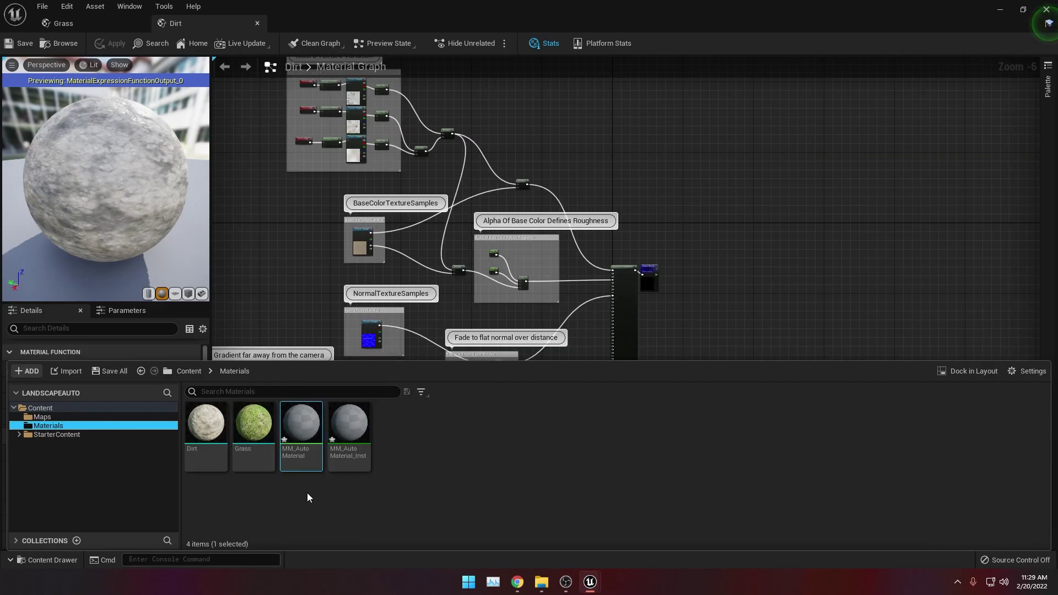
mouse_move(297, 468)
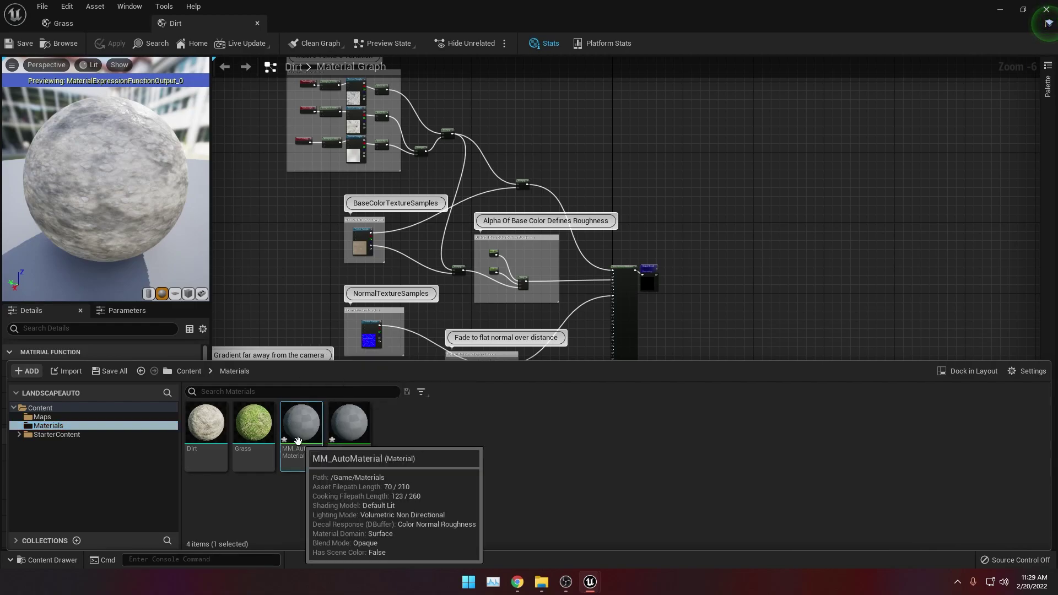
double_click(305, 470)
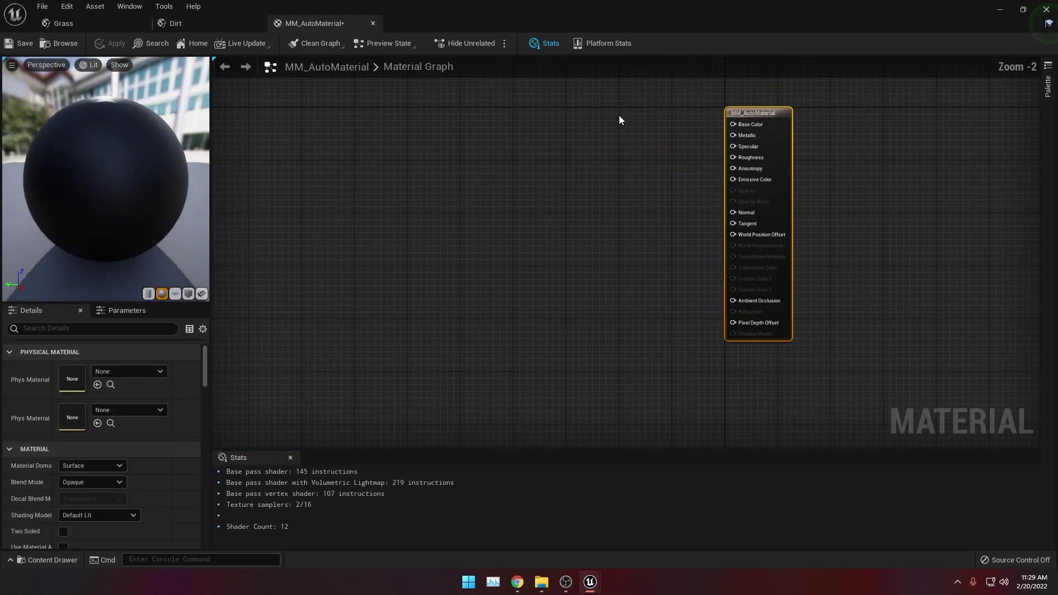
scroll(573, 259, down, 2)
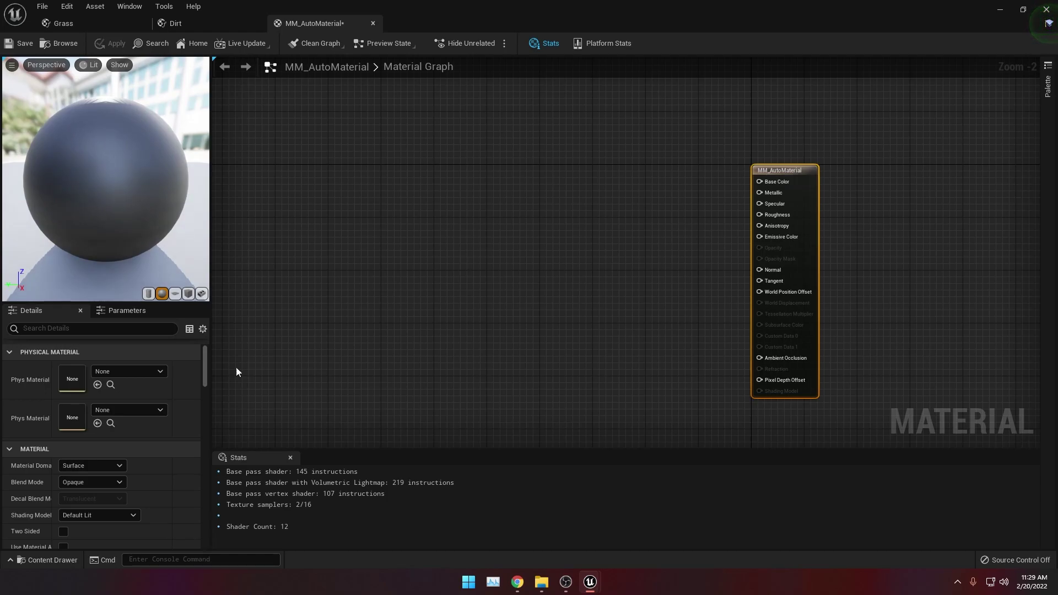
Place the Dirt and Grass material functions together in the MM_AutoMaterial graph, ahead of the material's main node.
click(52, 560)
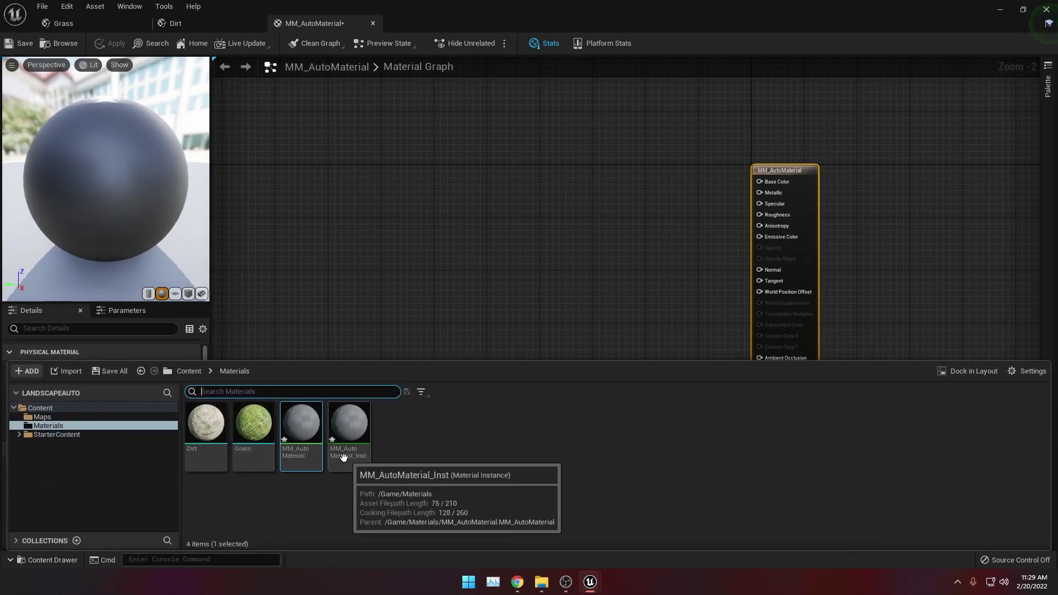
click(212, 435)
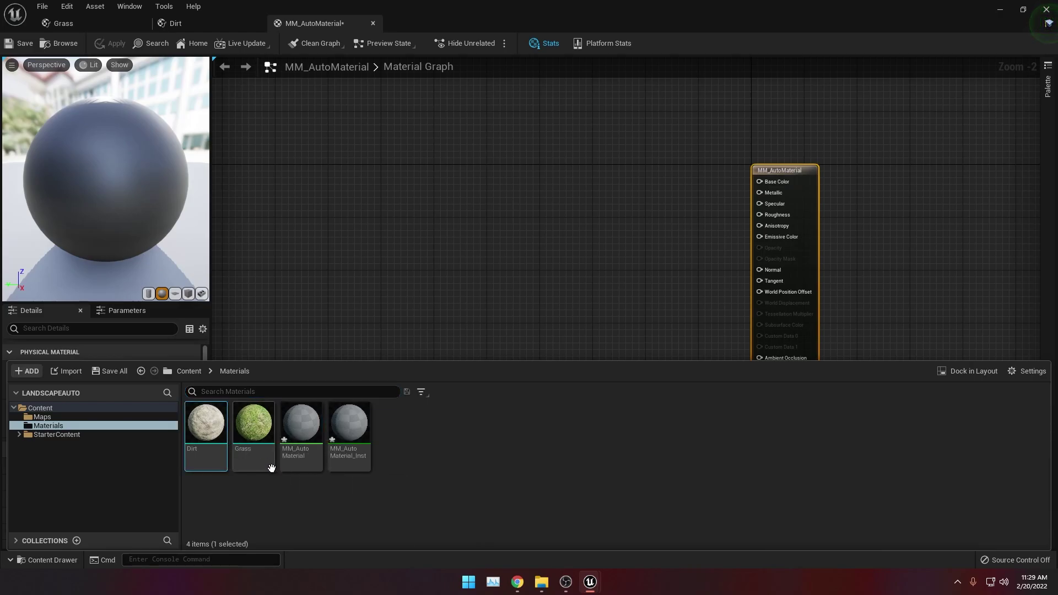
ctrl+click(270, 466)
drag(207, 422, 529, 197)
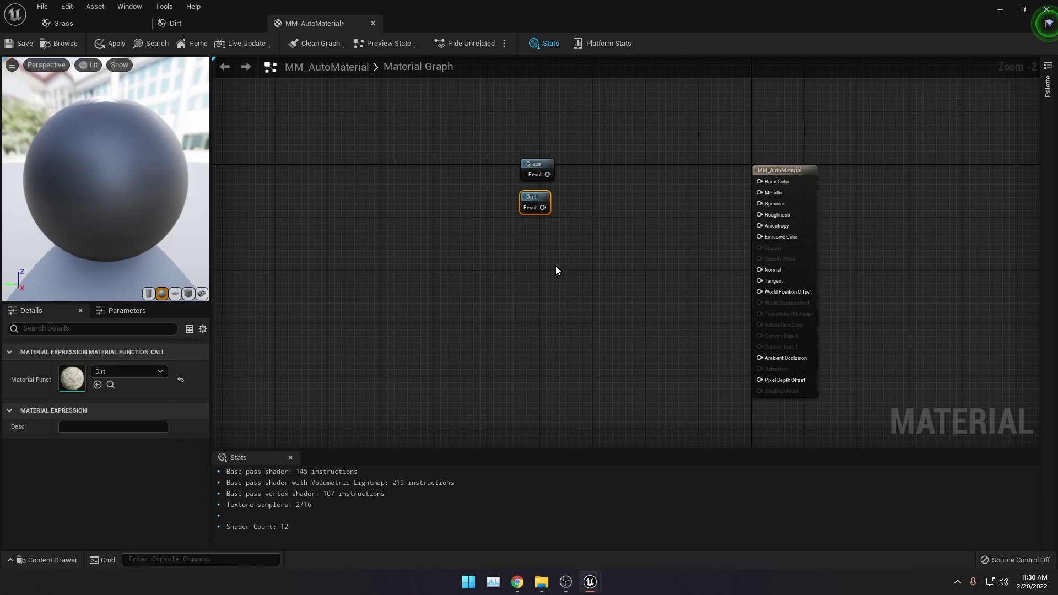
Add a BreakMaterialAttributes node beside the Grass function and move the Dirt function below it.
right_click(621, 214)
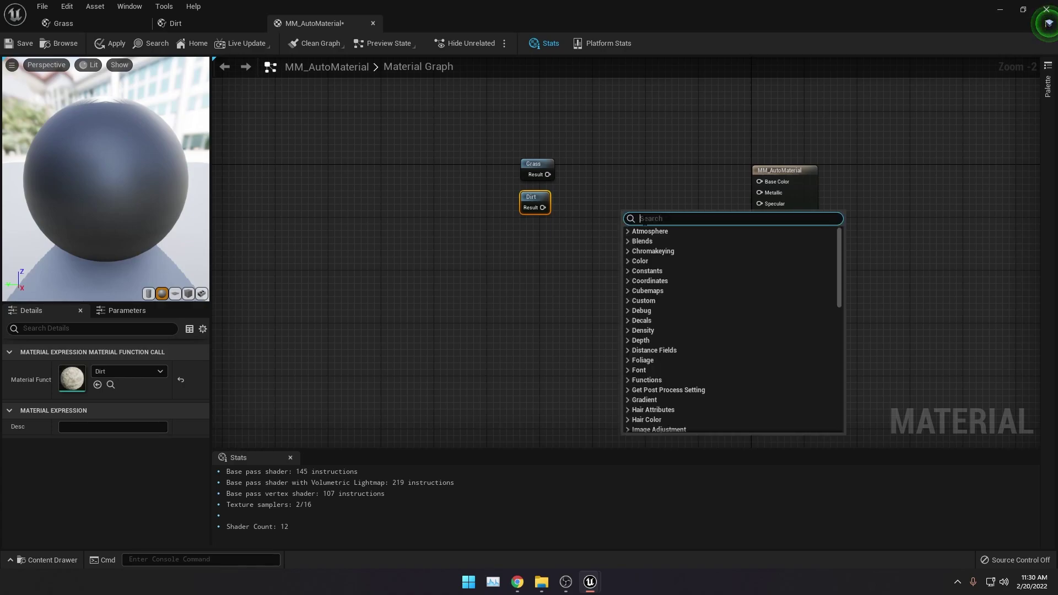
text(BreakMater)
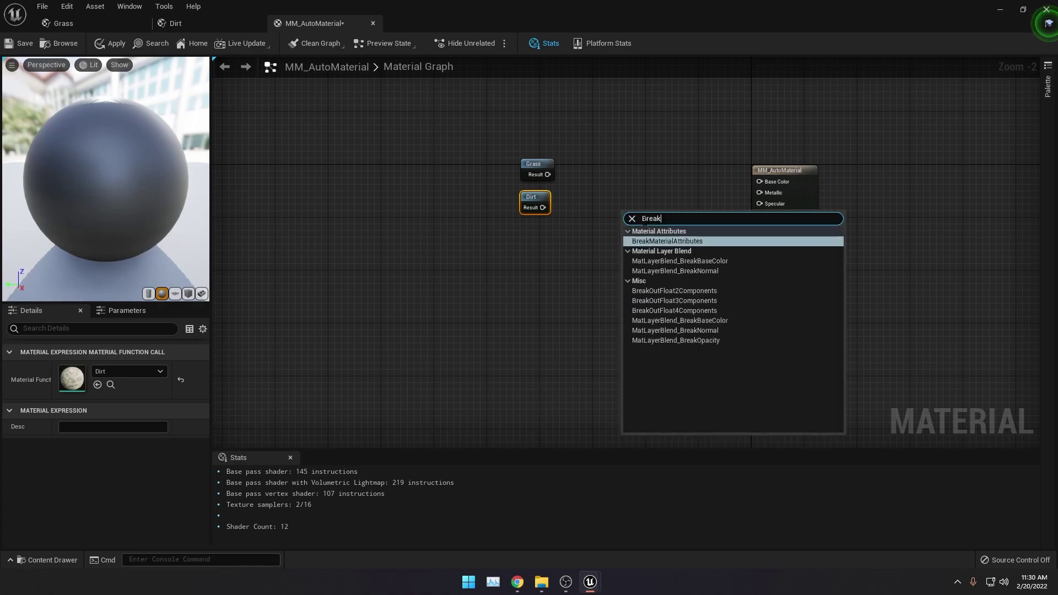
click(673, 241)
drag(651, 217, 591, 170)
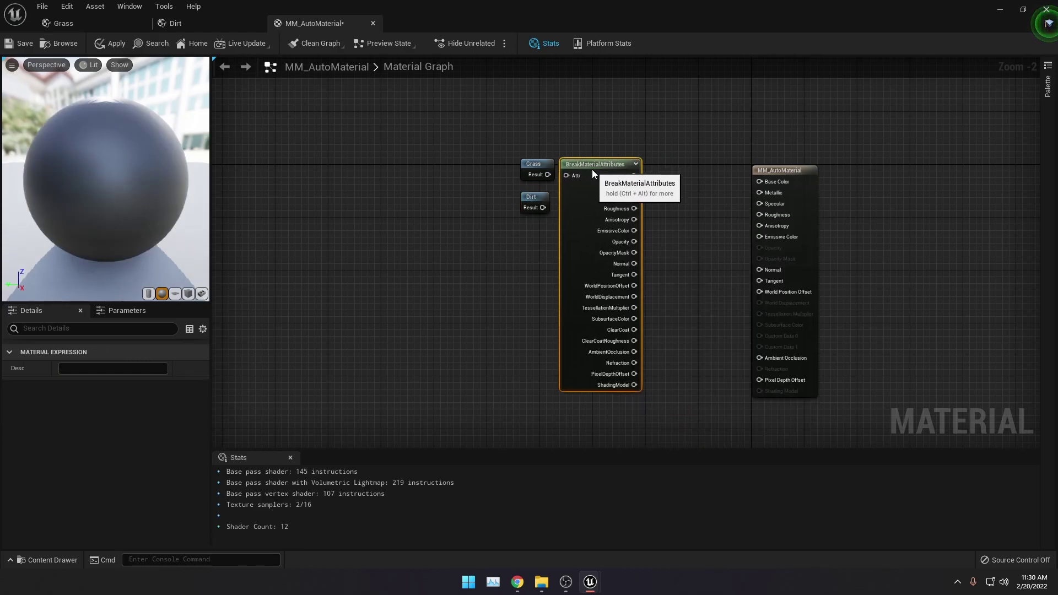
drag(535, 197, 537, 416)
drag(589, 135, 627, 232)
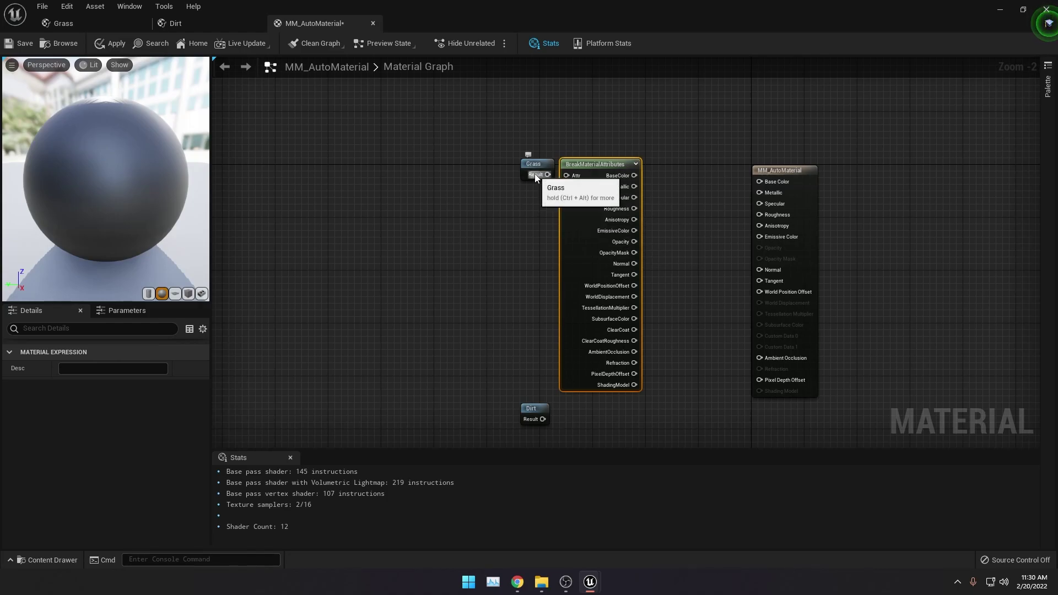
Duplicate the BreakMaterialAttributes node and place the copy beside the Dirt function.
right_drag(535, 177, 515, 199)
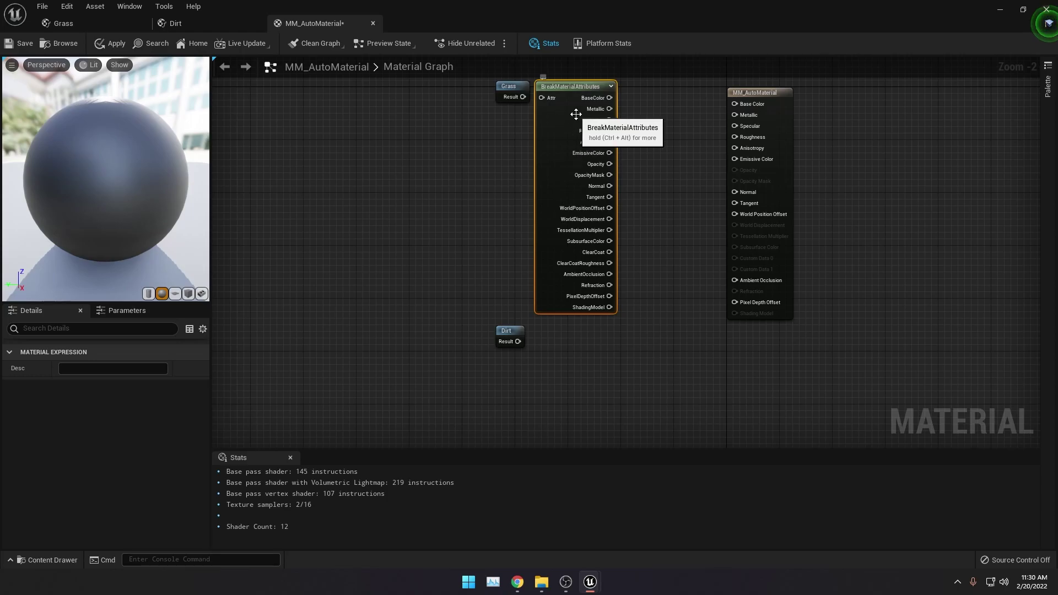
right_click(562, 83)
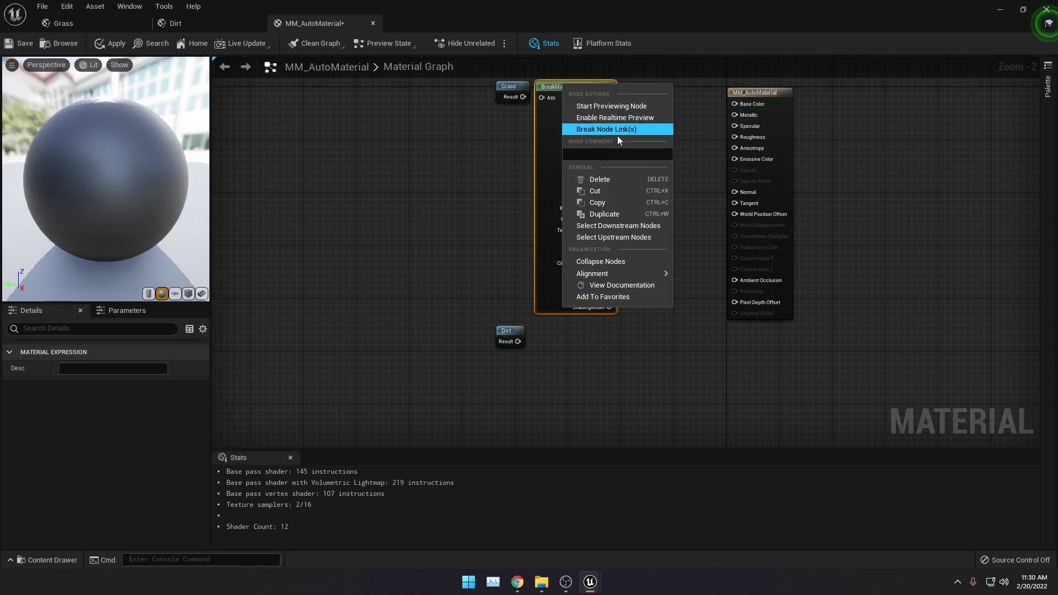
click(603, 214)
drag(626, 87, 602, 334)
click(634, 293)
scroll(633, 293, down, 2)
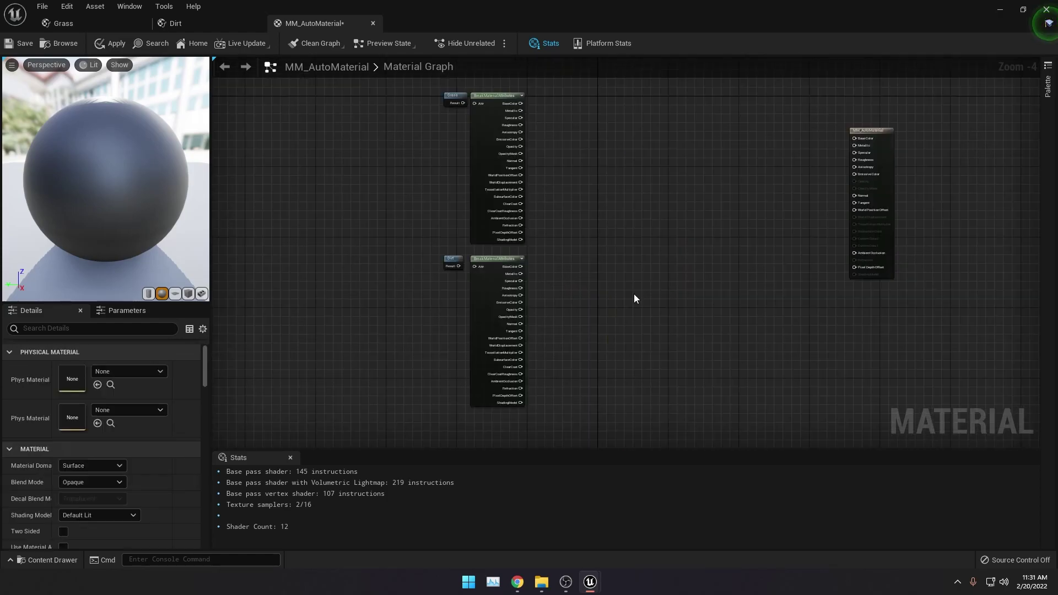
Connect the Result of the Grass and Dirt functions to the Attr input of their adjacent BreakMaterialAttributes nodes.
scroll(492, 113, up, 4)
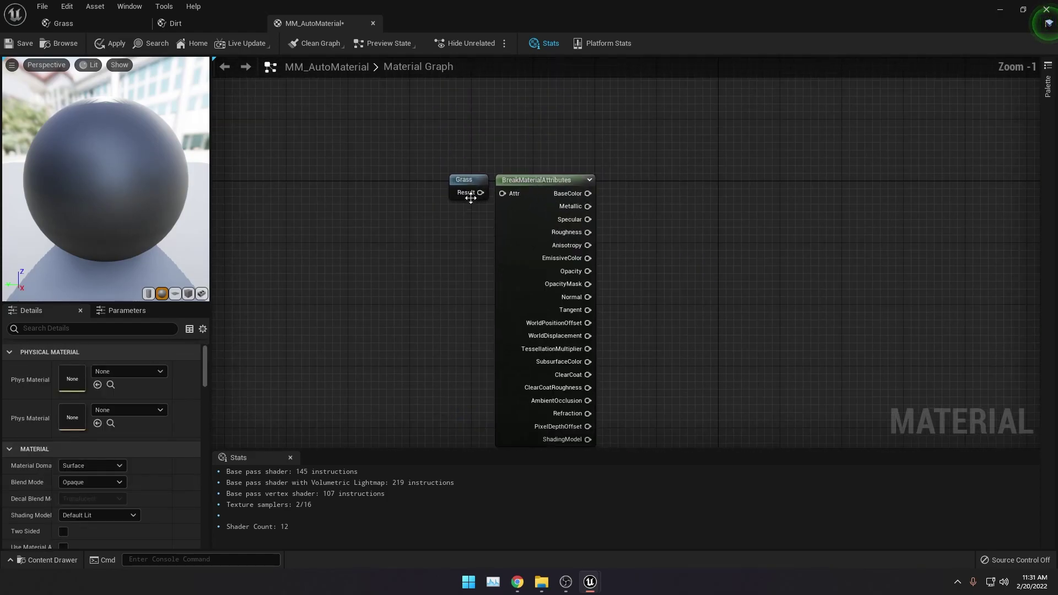
drag(482, 191, 513, 194)
right_drag(437, 280, 444, 16)
right_drag(507, 309, 455, 233)
drag(447, 233, 479, 234)
scroll(537, 241, down, 3)
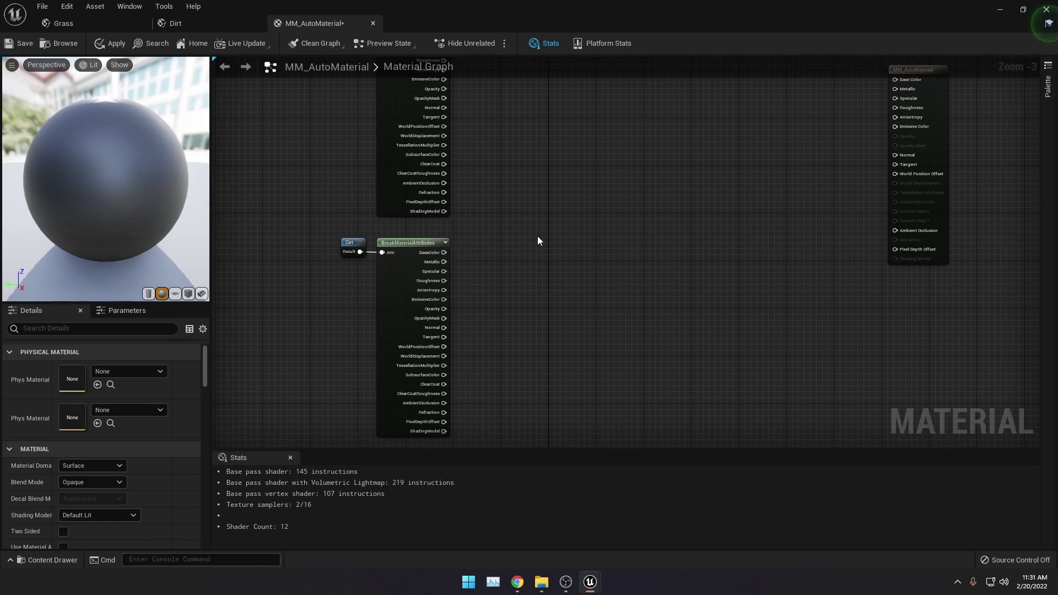
Add a LinearInterpolate node, feeding its A input from the Dirt BaseColor and its B input from the Grass BaseColor.
right_click(559, 220)
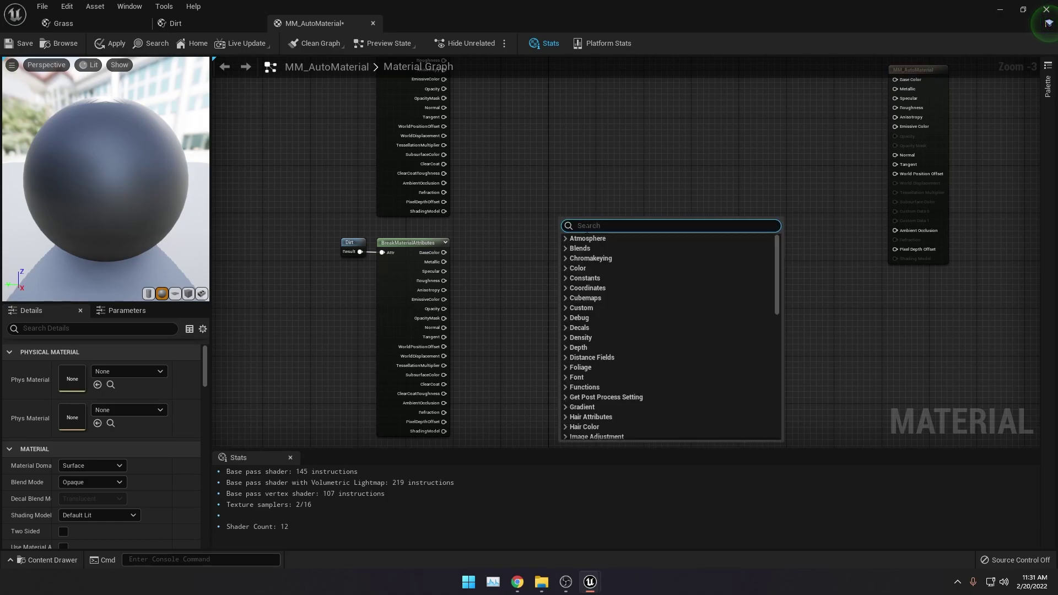
text(LinearInterpo)
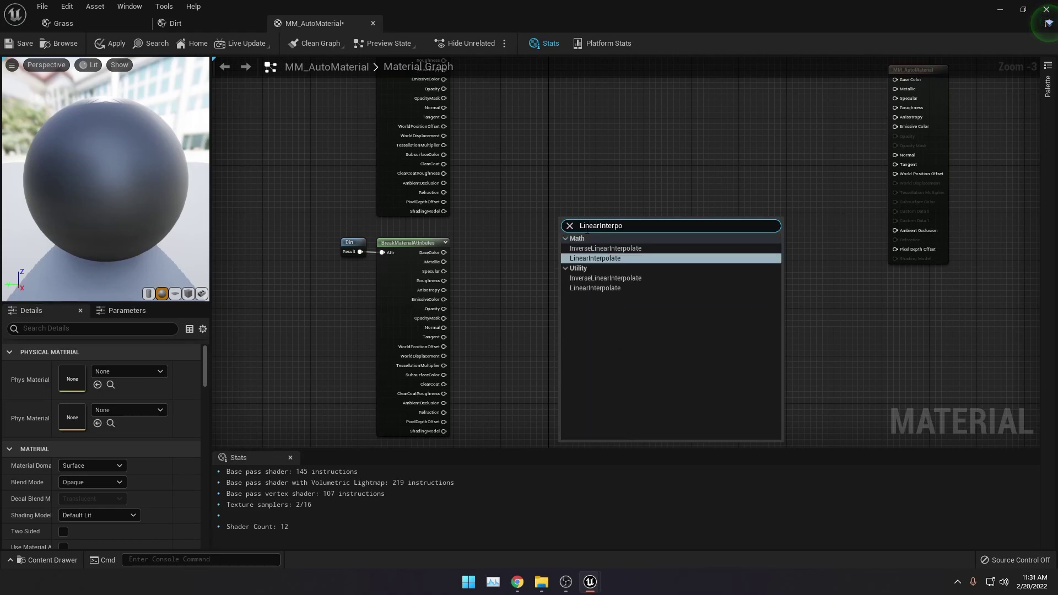
click(606, 258)
right_drag(607, 261, 499, 323)
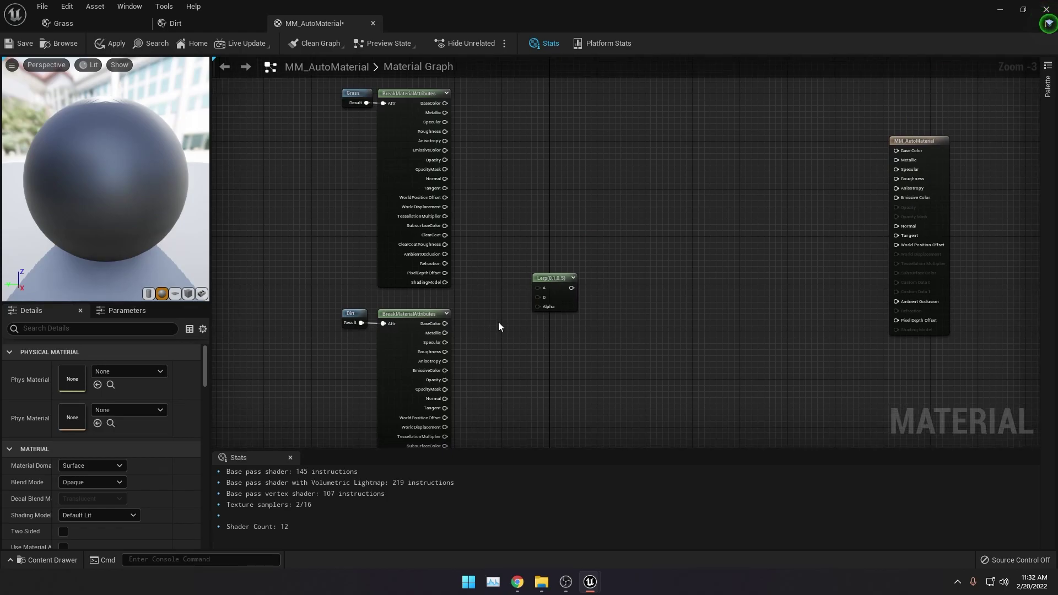
drag(445, 324, 537, 288)
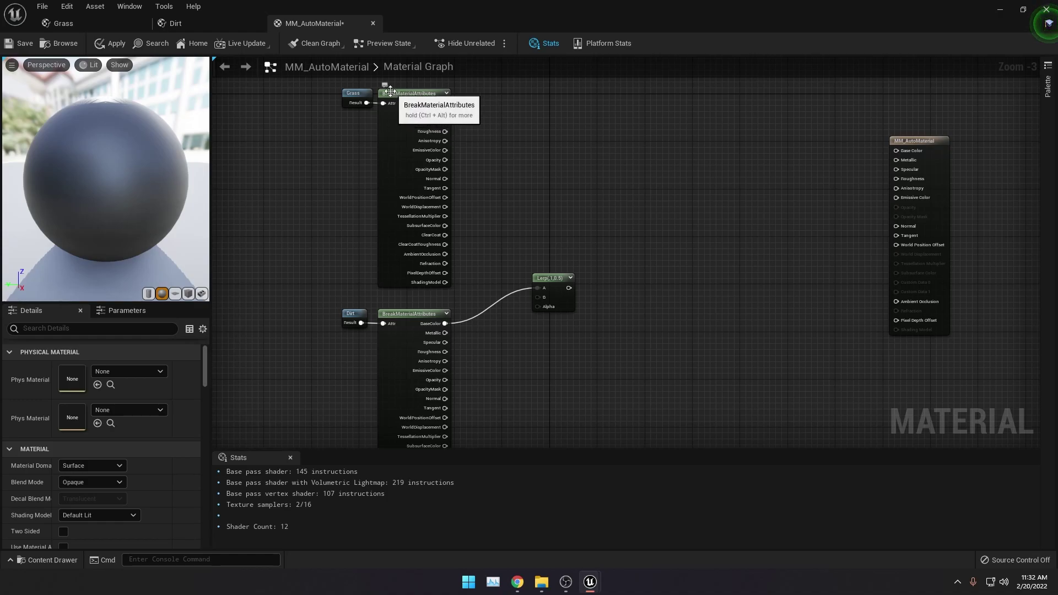
drag(445, 103, 538, 299)
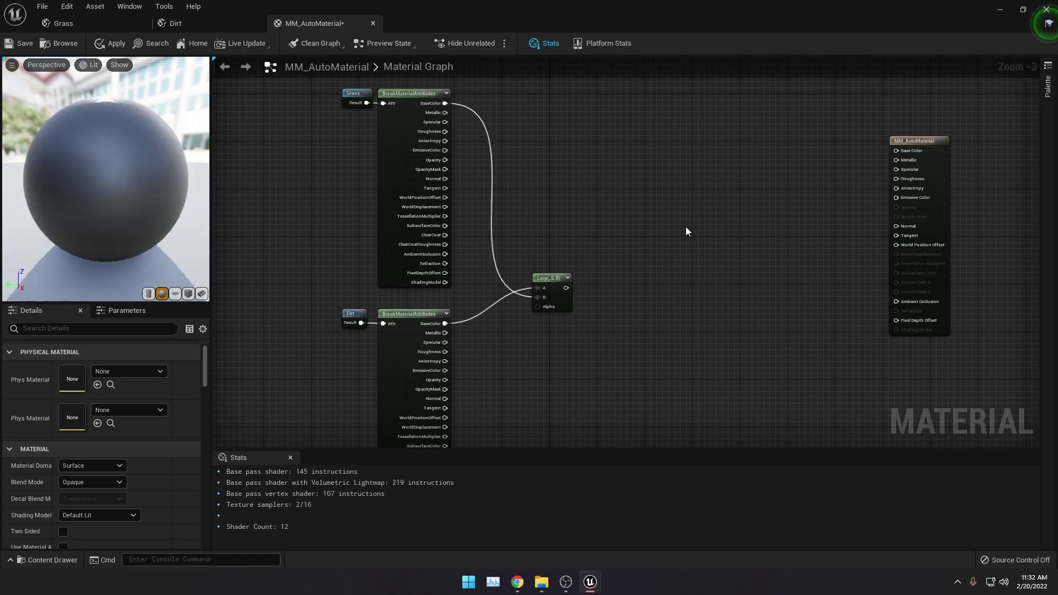
mouse_move(550, 297)
right_down()
mouse_move(589, 246)
mouse_move(618, 250)
mouse_move(608, 266)
mouse_move(530, 298)
right_up()
Add a WorldAlignedBlend node in the empty area between the Lerp and the MM_AutoMaterial main node.
click(606, 391)
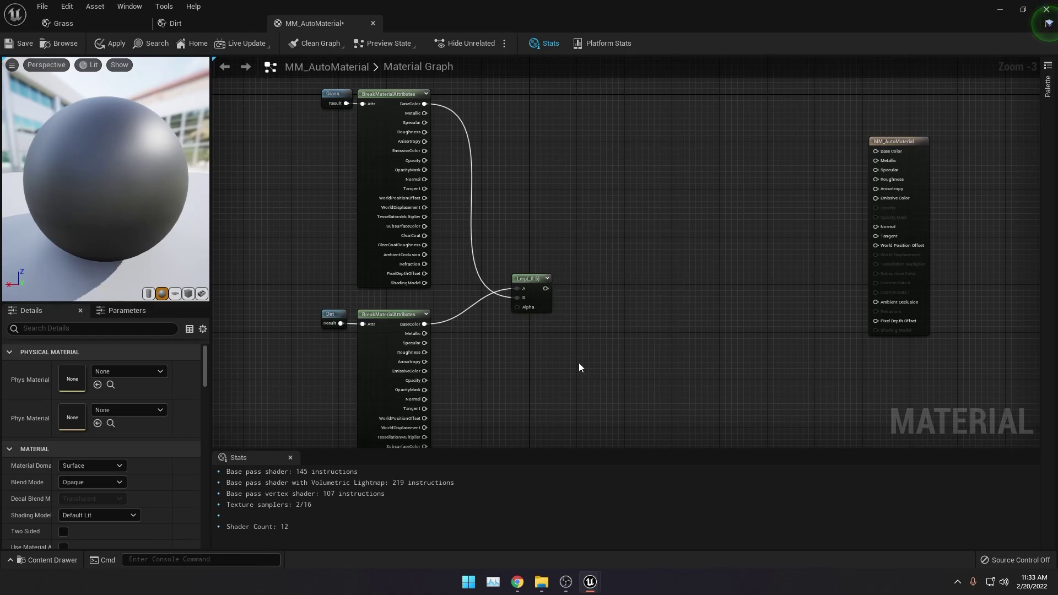
right_click(607, 321)
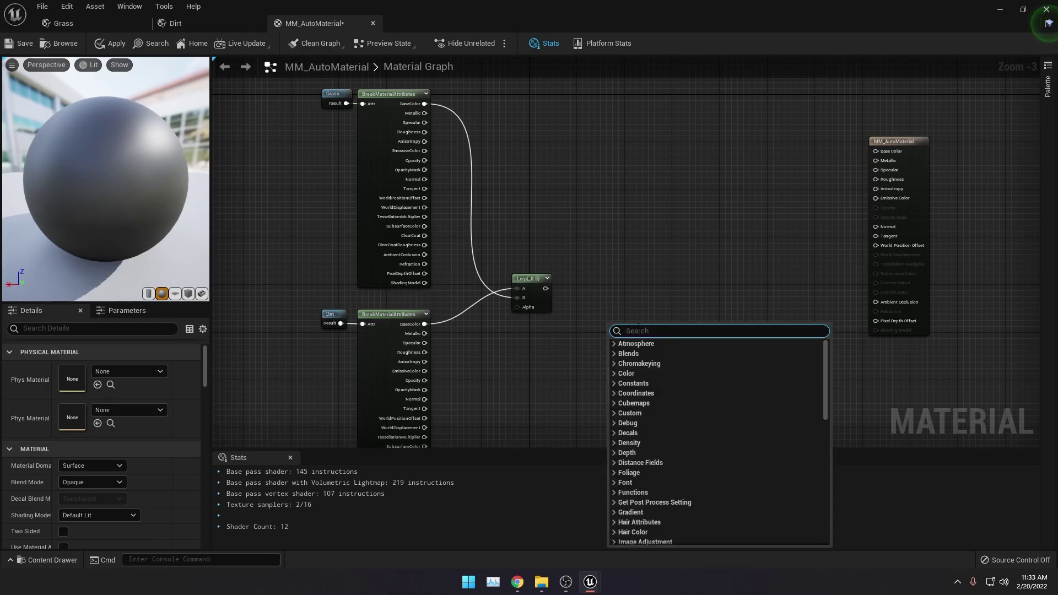
text(WorldAligne)
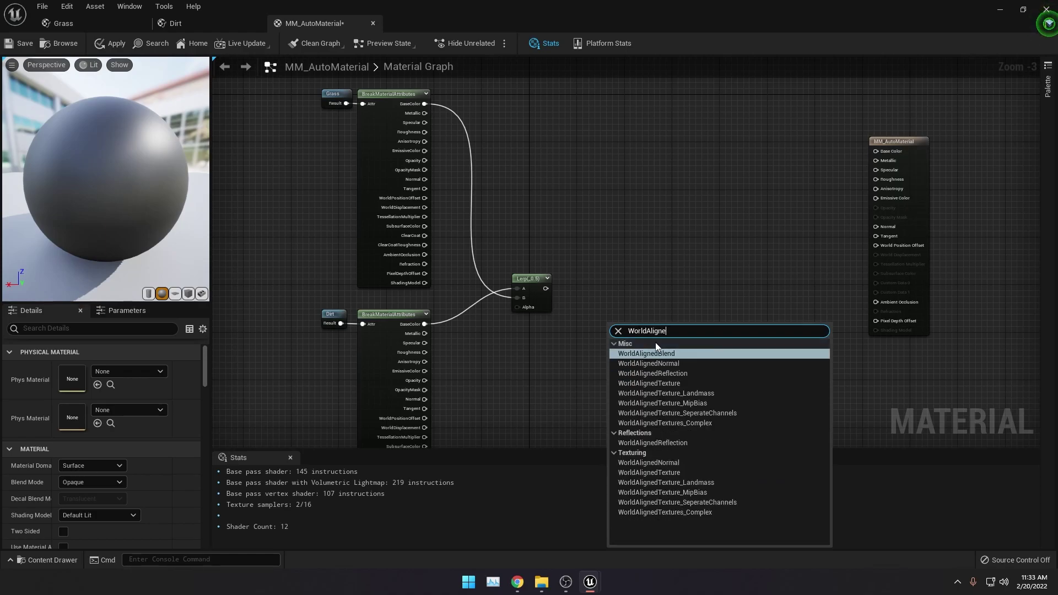
click(656, 354)
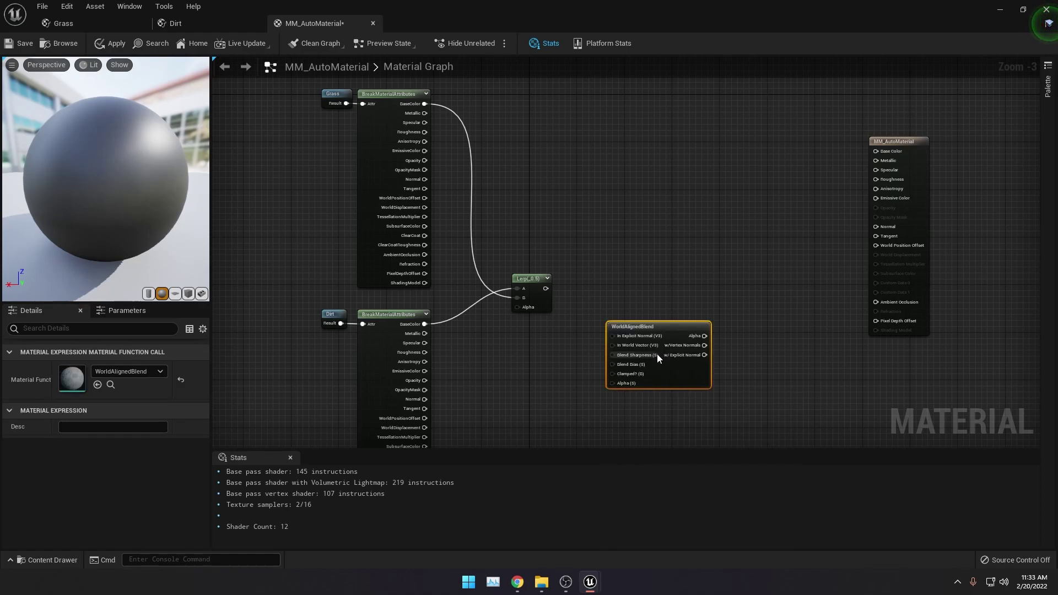
Move the Lerp node farther from the BreakMaterialAttributes nodes and place WorldAlignedBlend directly beneath it.
drag(675, 323, 541, 342)
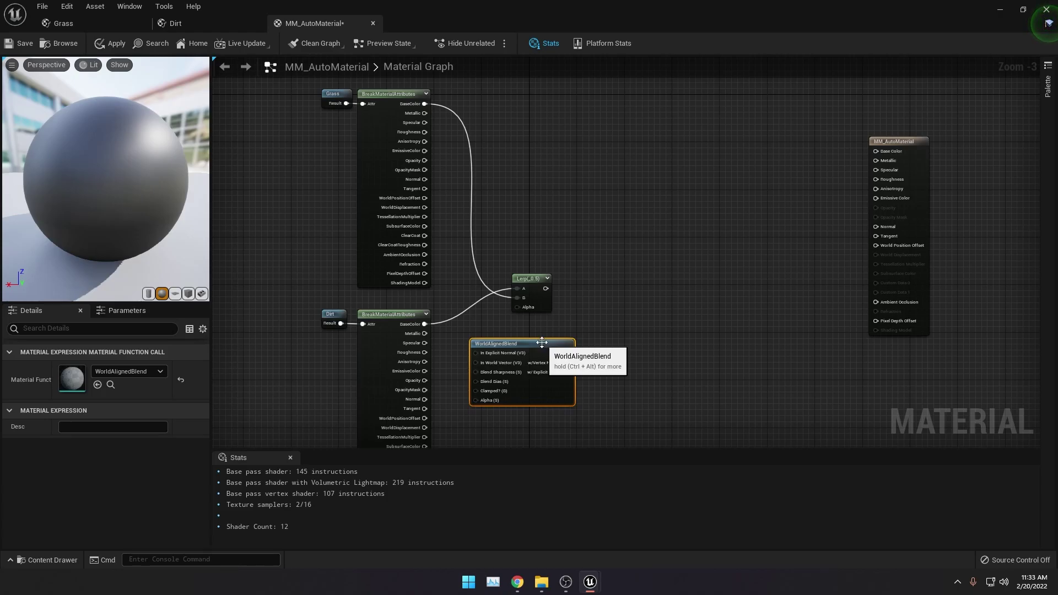
drag(534, 279, 593, 279)
drag(551, 344, 586, 333)
right_drag(689, 284, 748, 239)
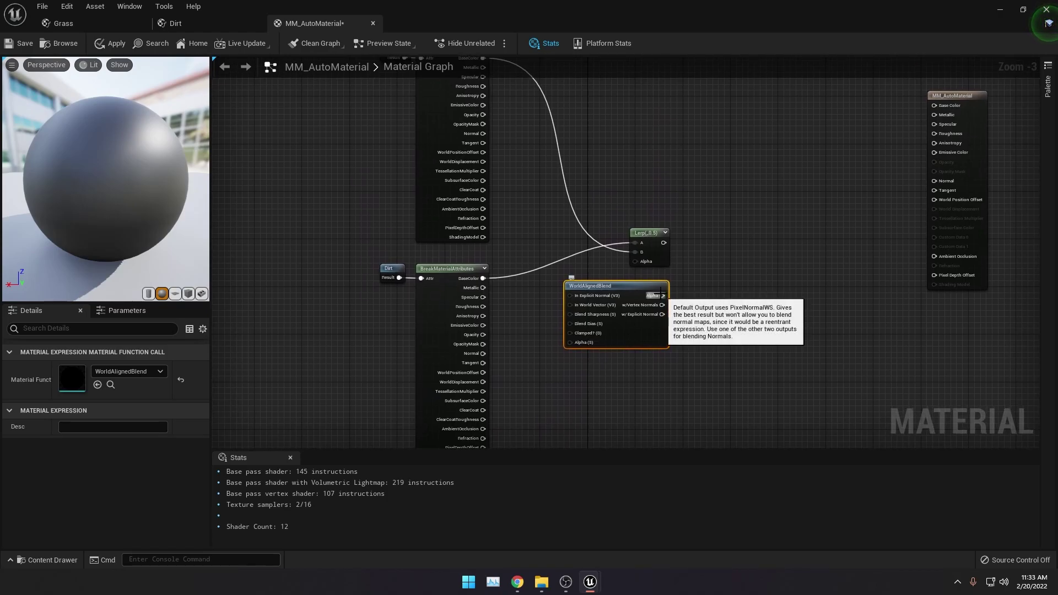
Connect the WorldAlignedBlend Alpha output to the Lerp's Alpha input, and the Lerp's output to the Base Color of MM_AutoMaterial.
drag(663, 296, 646, 271)
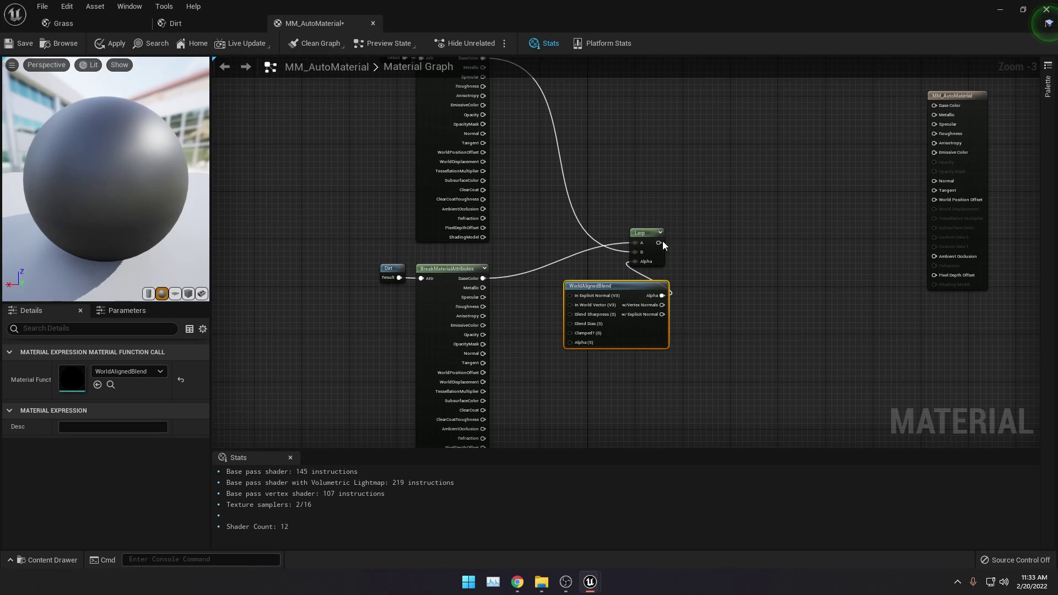
drag(659, 243, 935, 108)
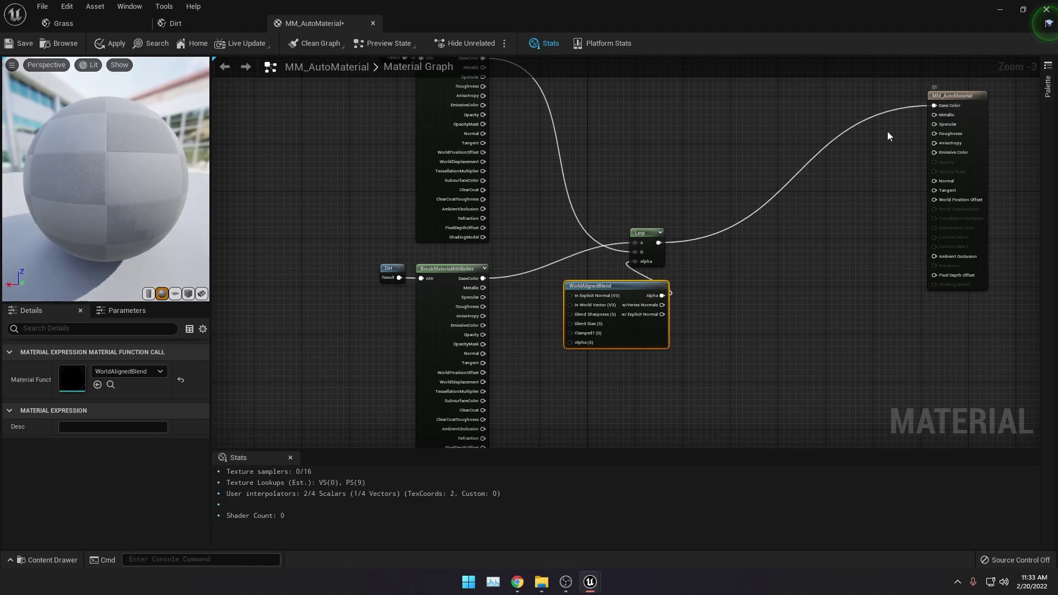
drag(155, 173, 129, 174)
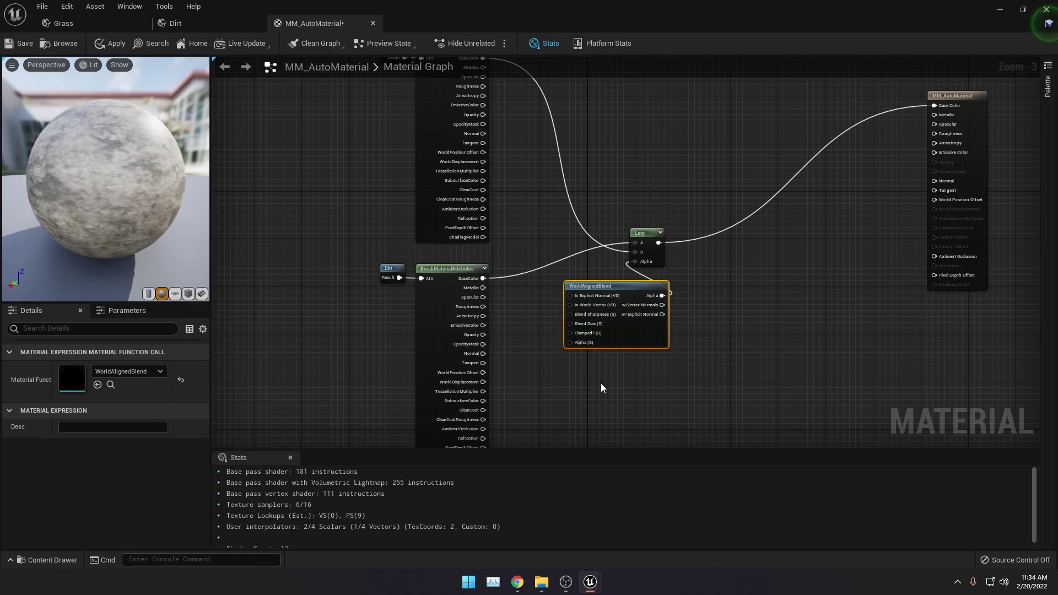
Add a ScalarParameter node named GrassDirtSharp and place it below WorldAlignedBlend, beside the Dirt BreakMaterialAttributes node.
scroll(588, 316, up, 4)
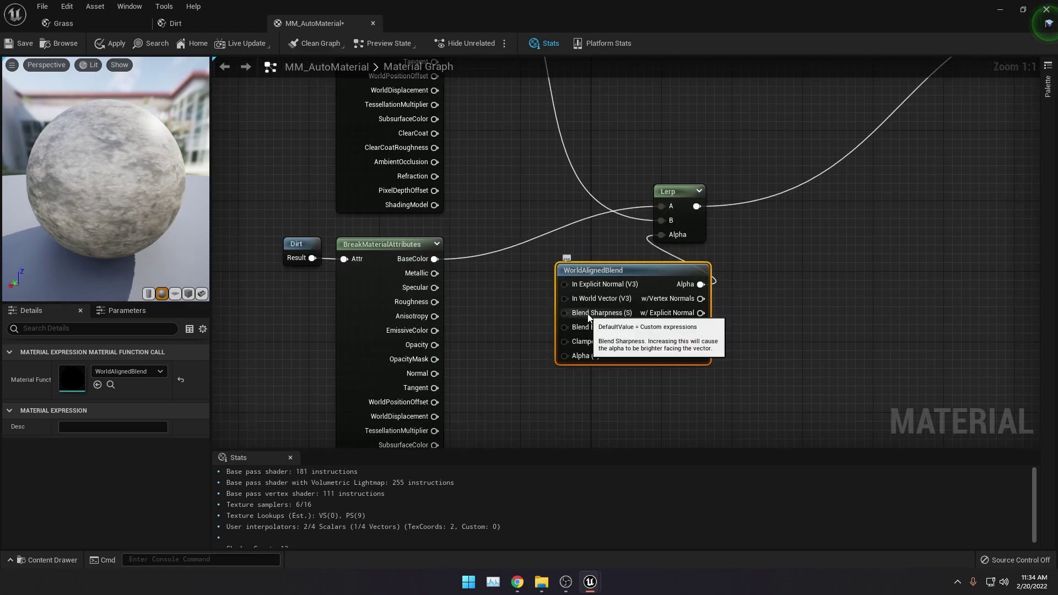
scroll(587, 316, down, 4)
right_drag(593, 388, 644, 352)
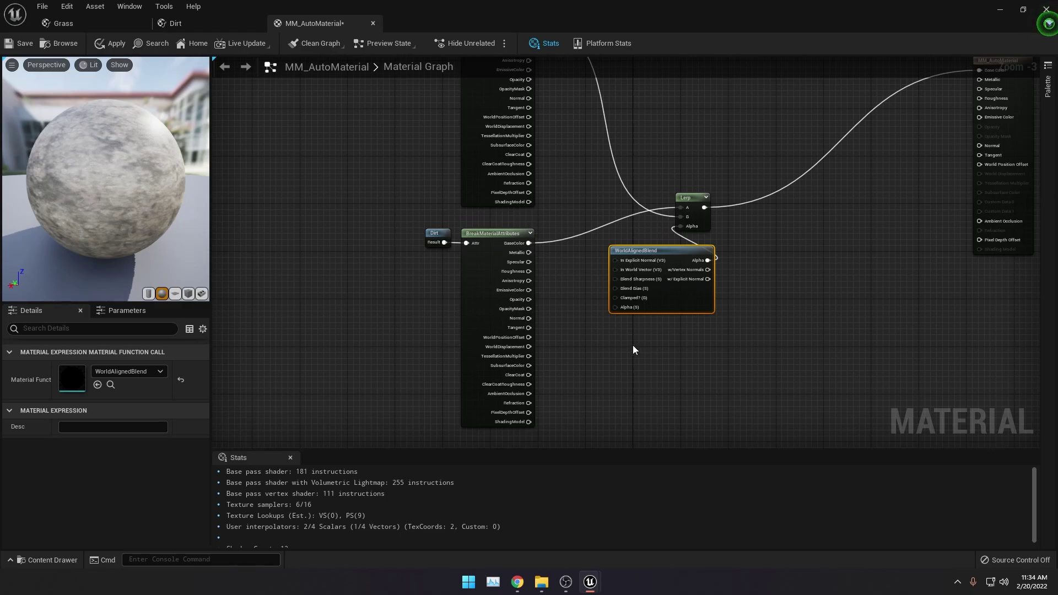
right_click(633, 345)
text(Scalar)
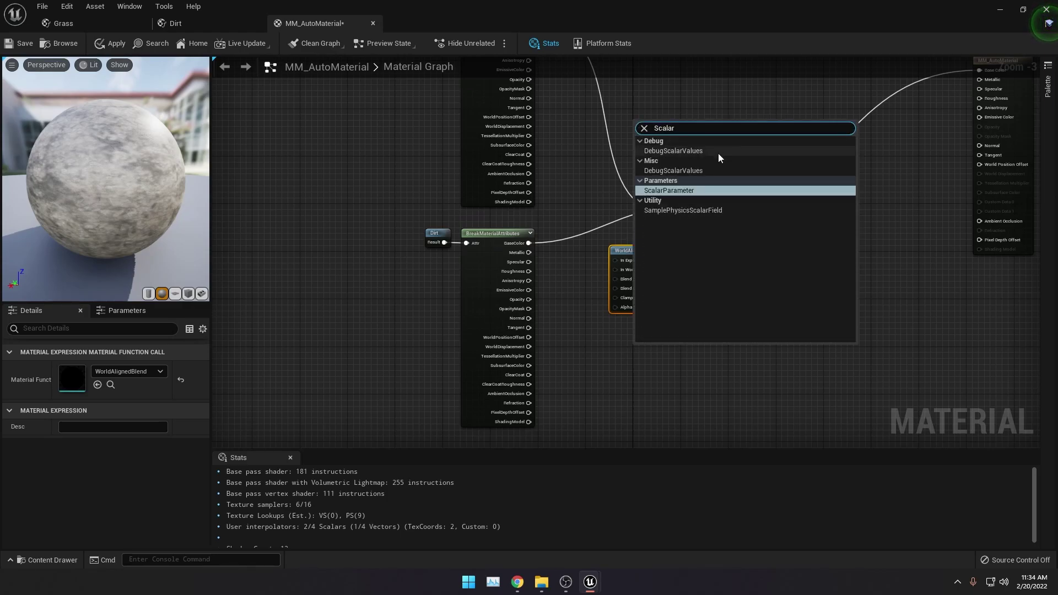
click(686, 189)
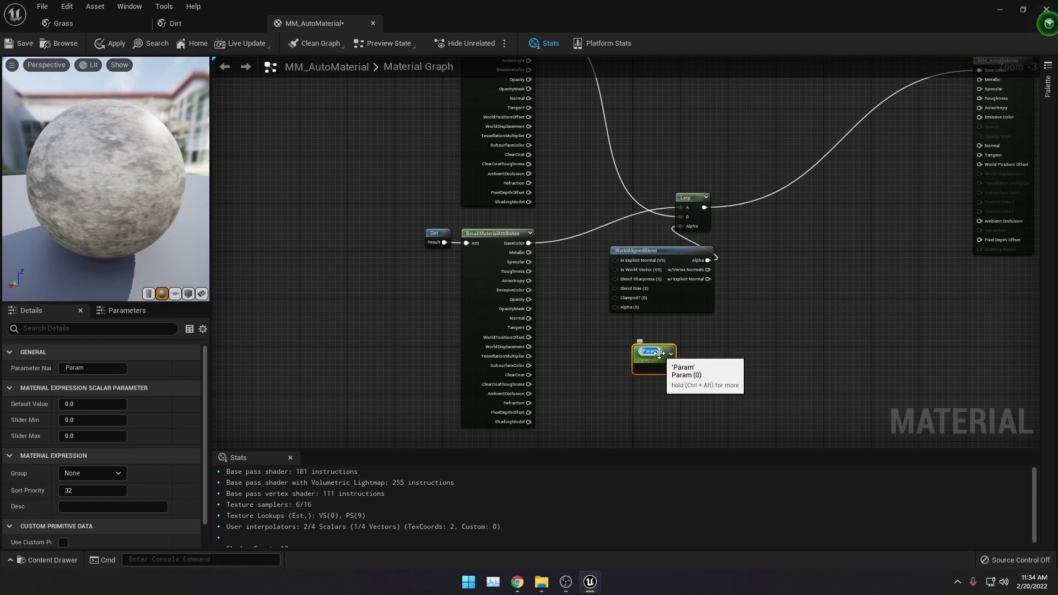
text(Sharpness)
text(Sharp)
key(Return)
drag(659, 352, 589, 343)
Add a second ScalarParameter node named GrassDirtBias and place it directly under GrassDirtSharp.
click(625, 382)
right_click(620, 378)
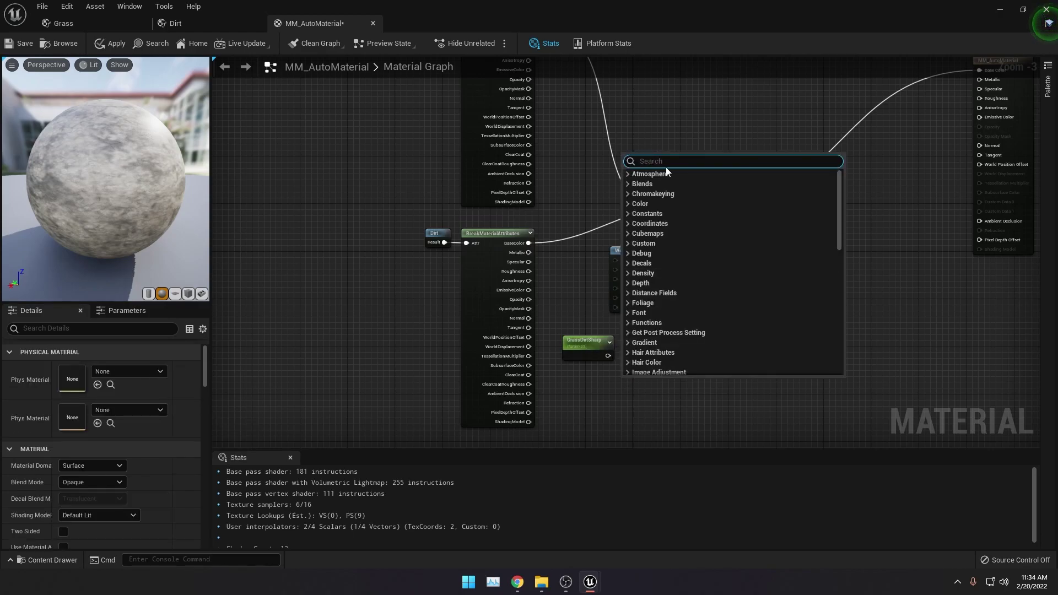
text(Scalar)
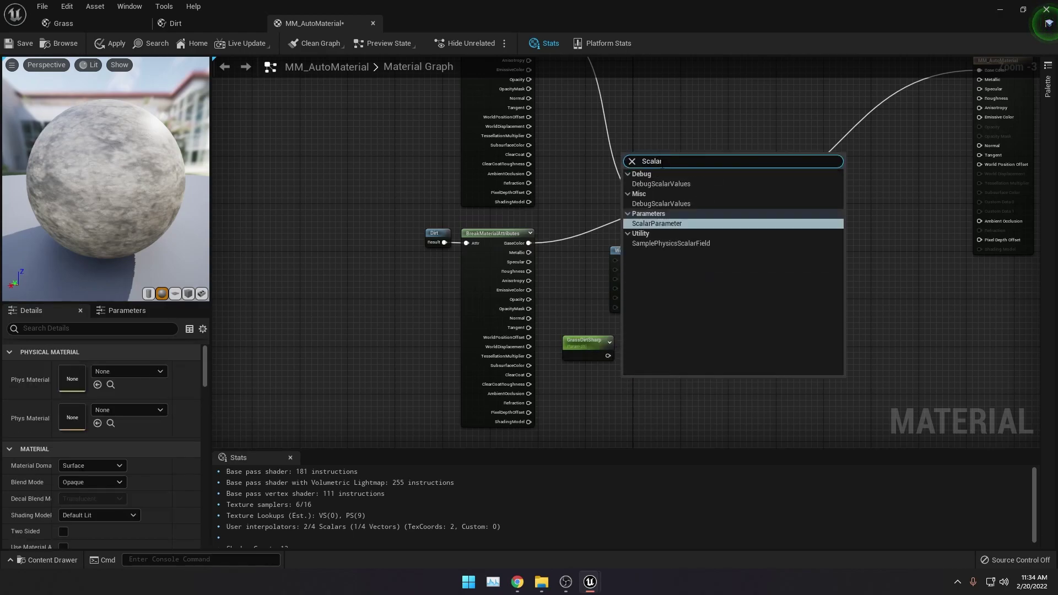
click(679, 224)
text(GrassDirtBias)
key(Return)
drag(638, 388, 583, 373)
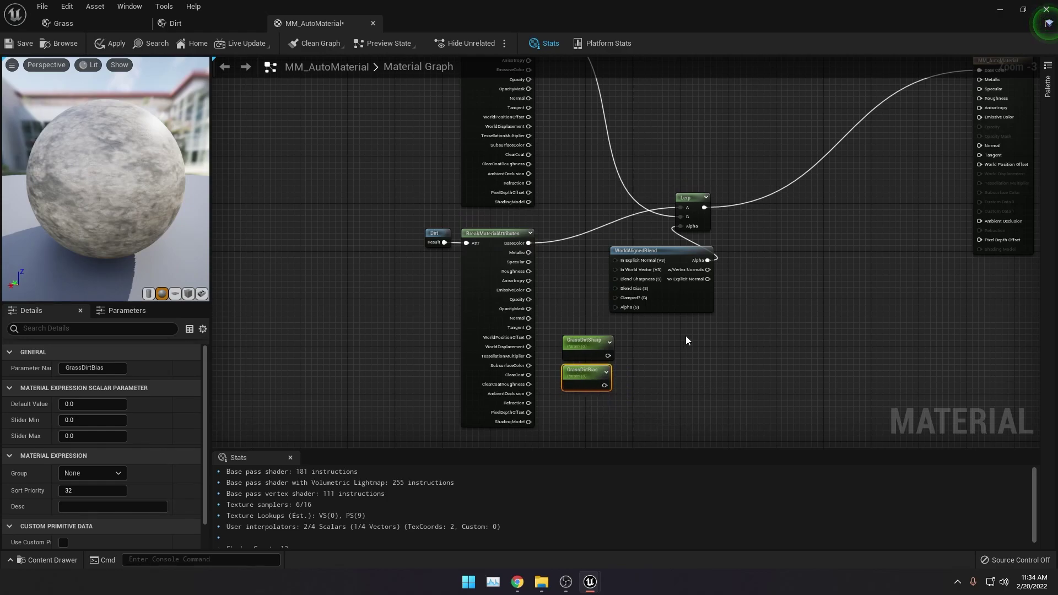
Connect GrassDirtSharp to the Blend Sharpness input and GrassDirtBias to the Blend Bias input of WorldAlignedBlend.
scroll(614, 356, up, 3)
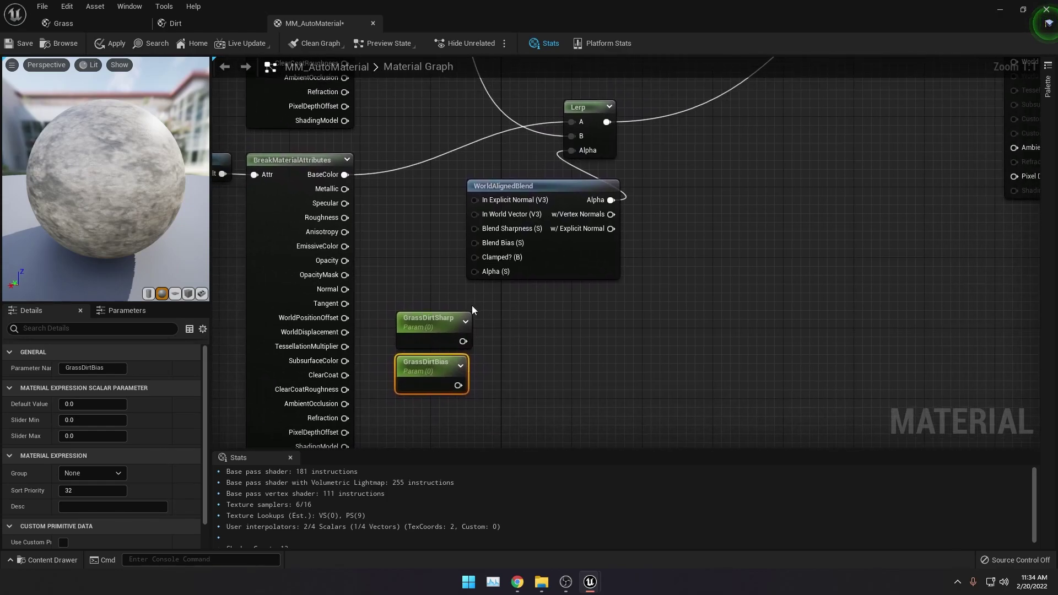
drag(463, 342, 478, 230)
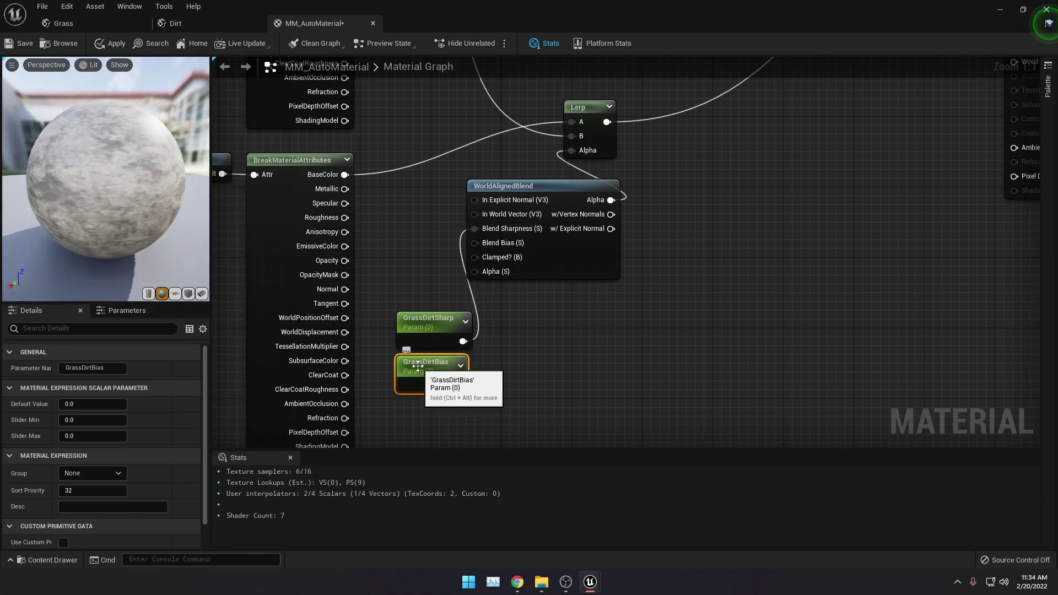
drag(458, 386, 475, 243)
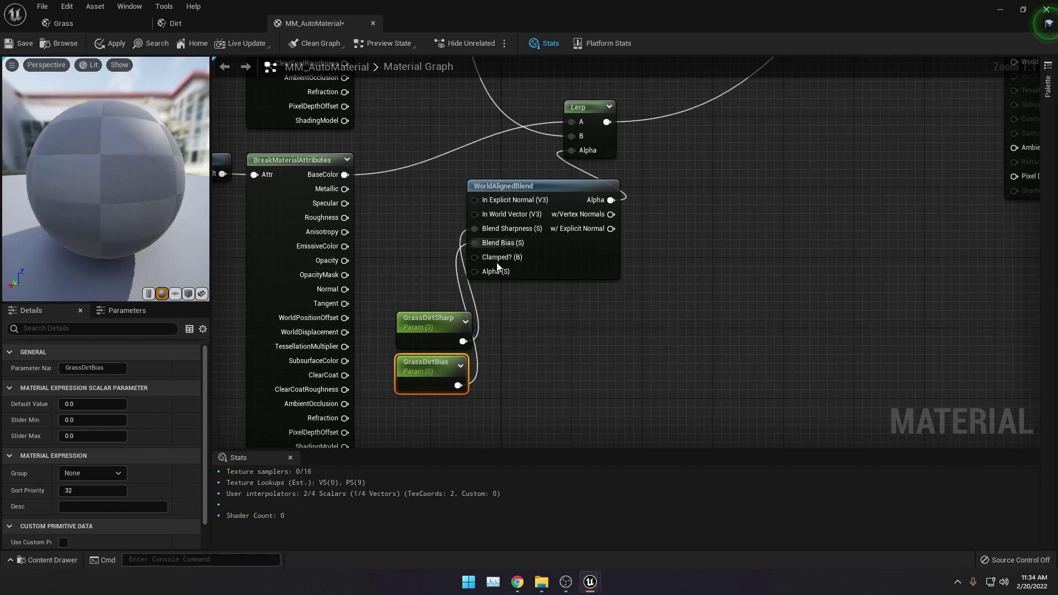
Set the default value of the GrassDirtSharp parameter to 50.
right_drag(501, 346, 647, 333)
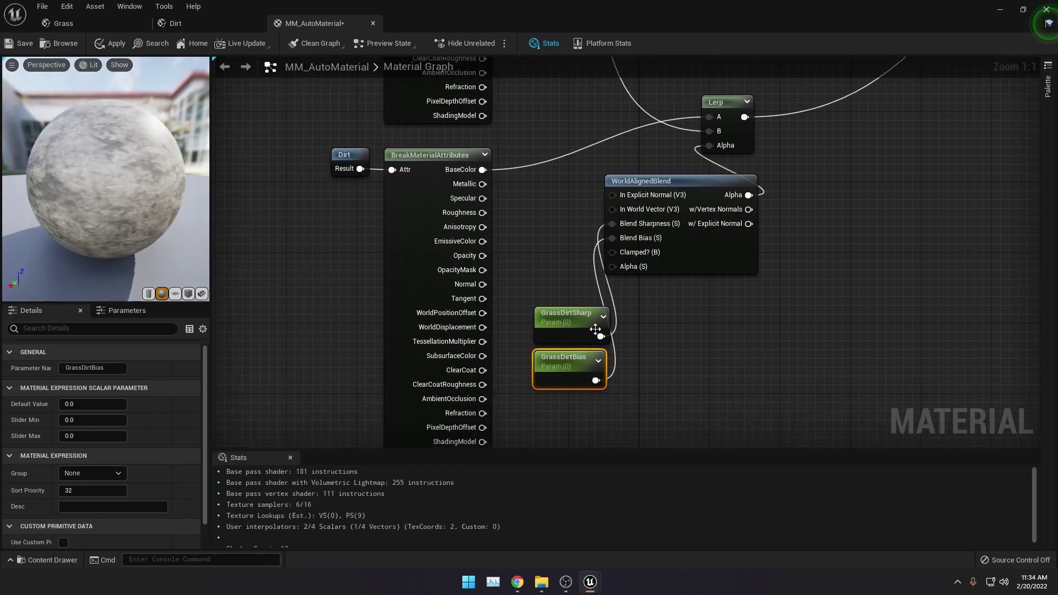
click(566, 316)
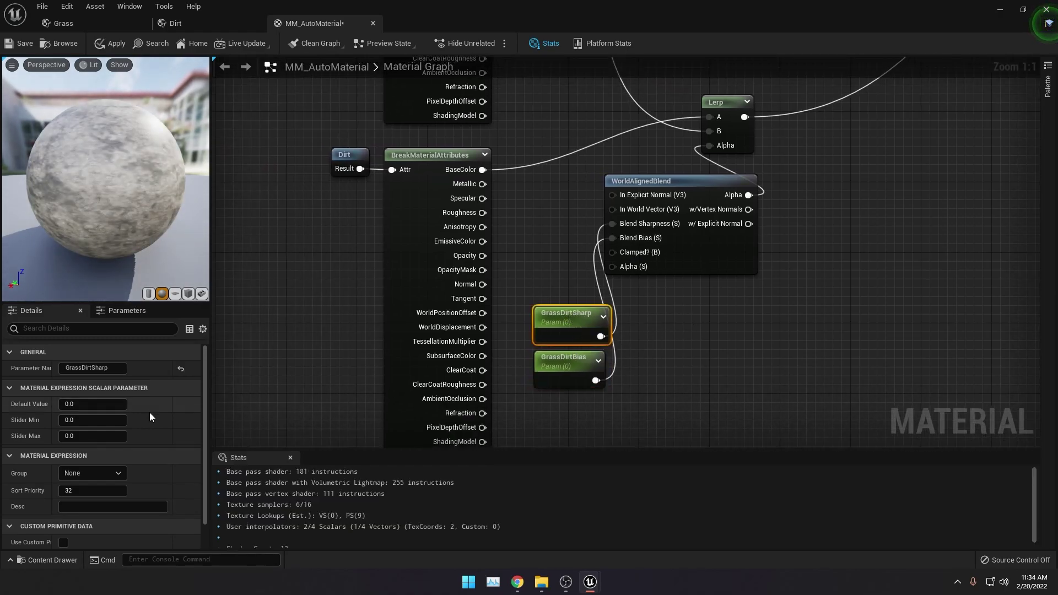
click(93, 400)
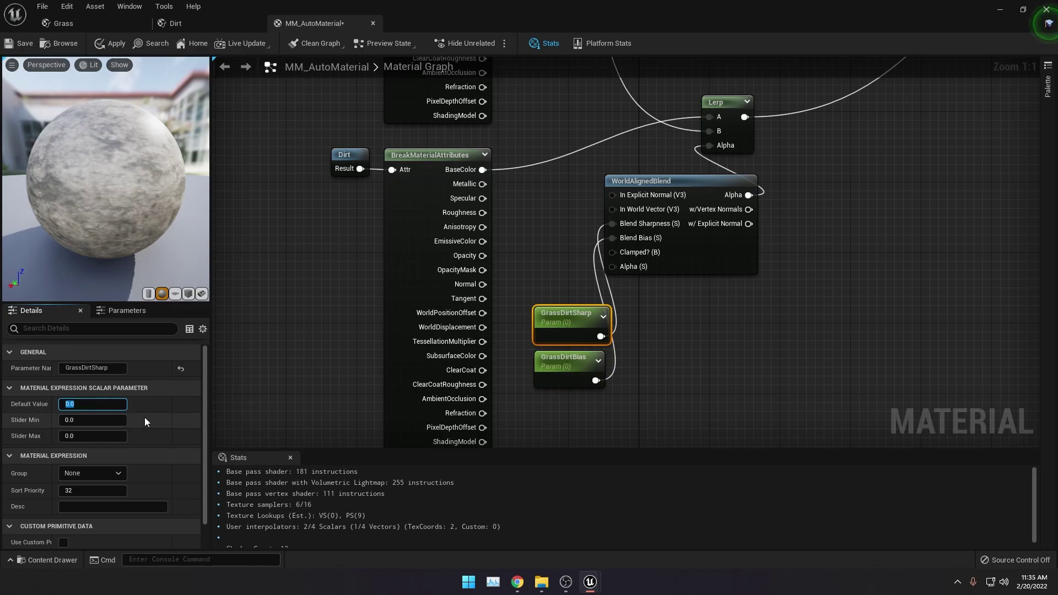
text(50)
key(Return)
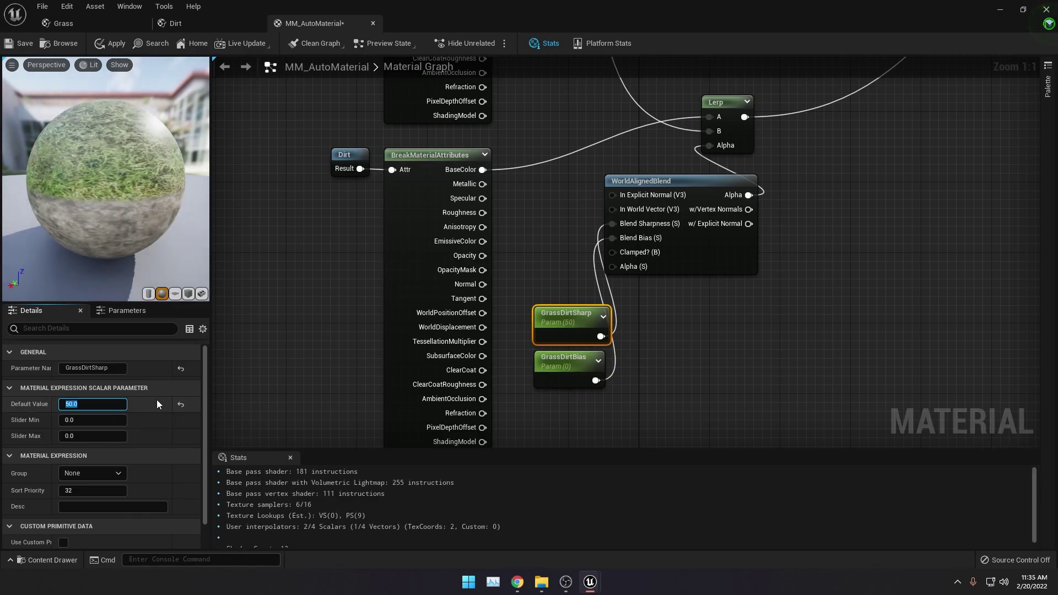
Set the default value of the GrassDirtBias parameter to -5 and check the blend on the preview sphere.
click(563, 364)
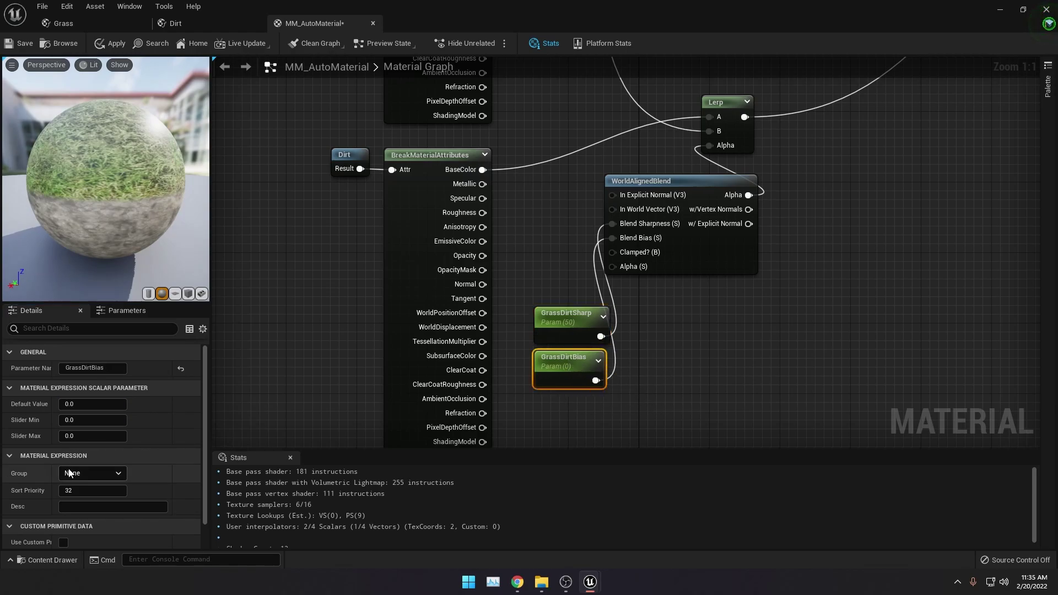
click(88, 407)
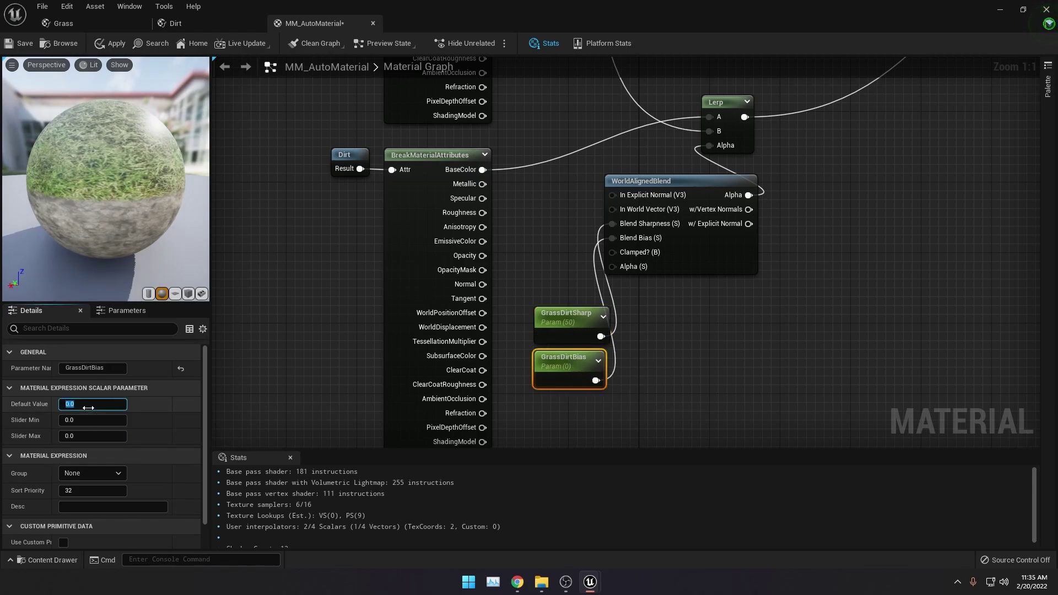
text(-5)
key(Return)
drag(110, 197, 195, 220)
scroll(139, 193, down, 2)
click(306, 383)
scroll(306, 383, down, 3)
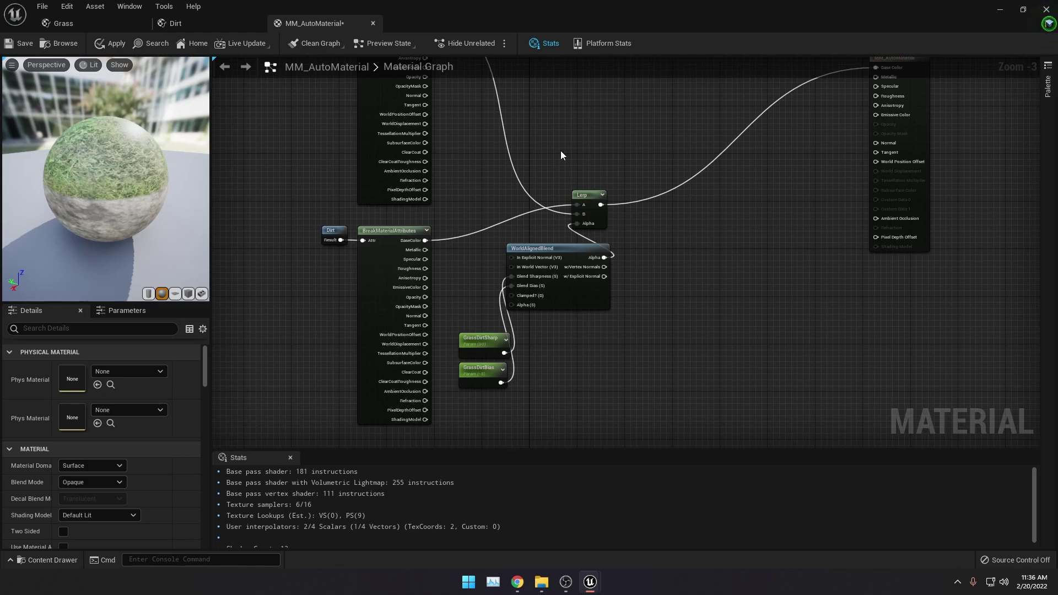
Add a second LinearInterpolate node and place it just above the base color Lerp.
right_drag(560, 151, 336, 258)
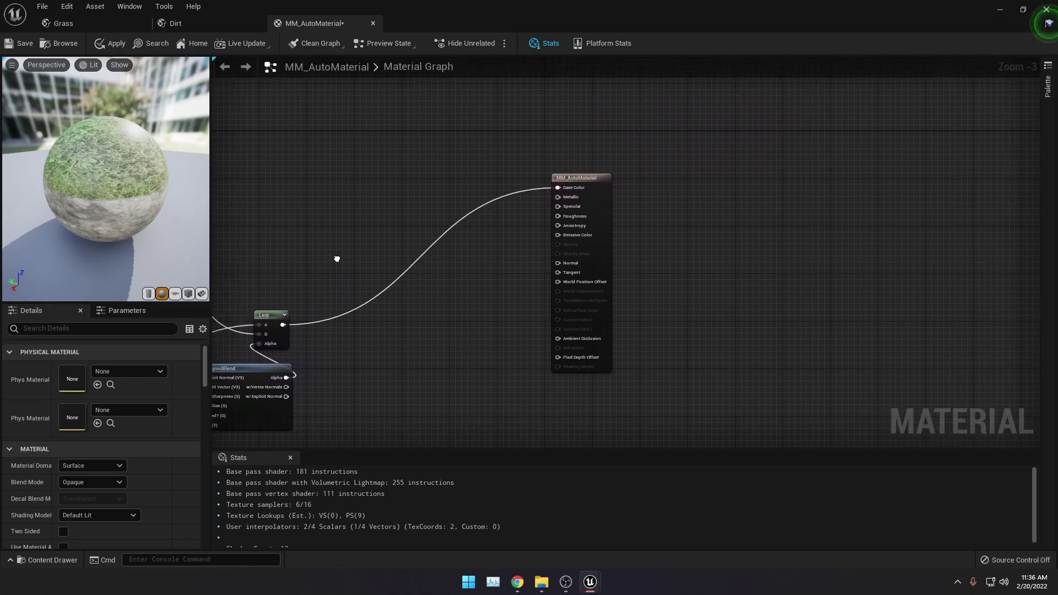
scroll(533, 194, up, 3)
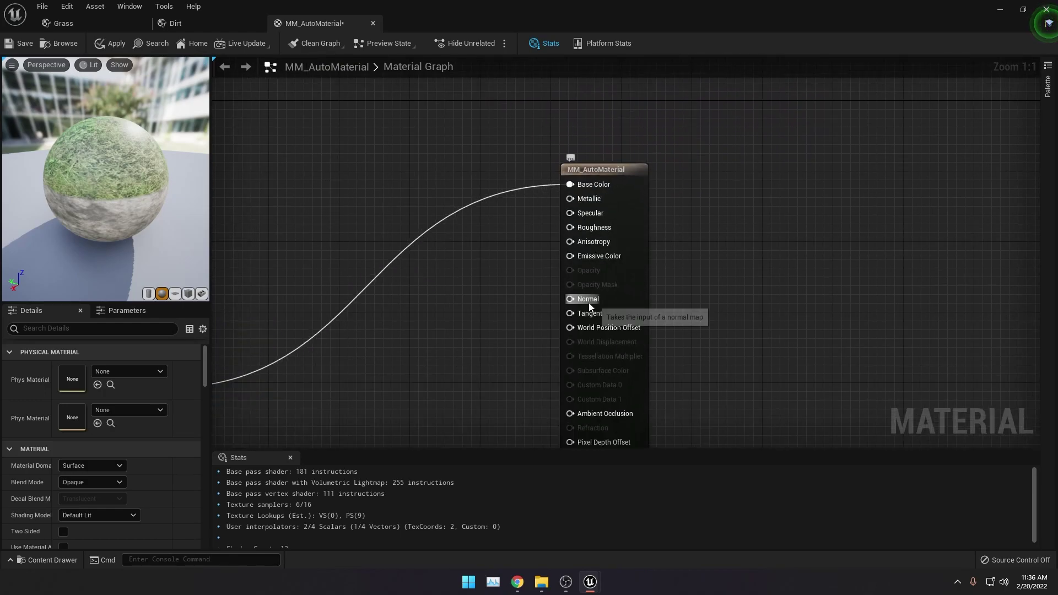
scroll(417, 281, down, 6)
right_drag(416, 281, 583, 250)
scroll(580, 250, up, 3)
scroll(580, 251, down, 3)
scroll(580, 250, up, 1)
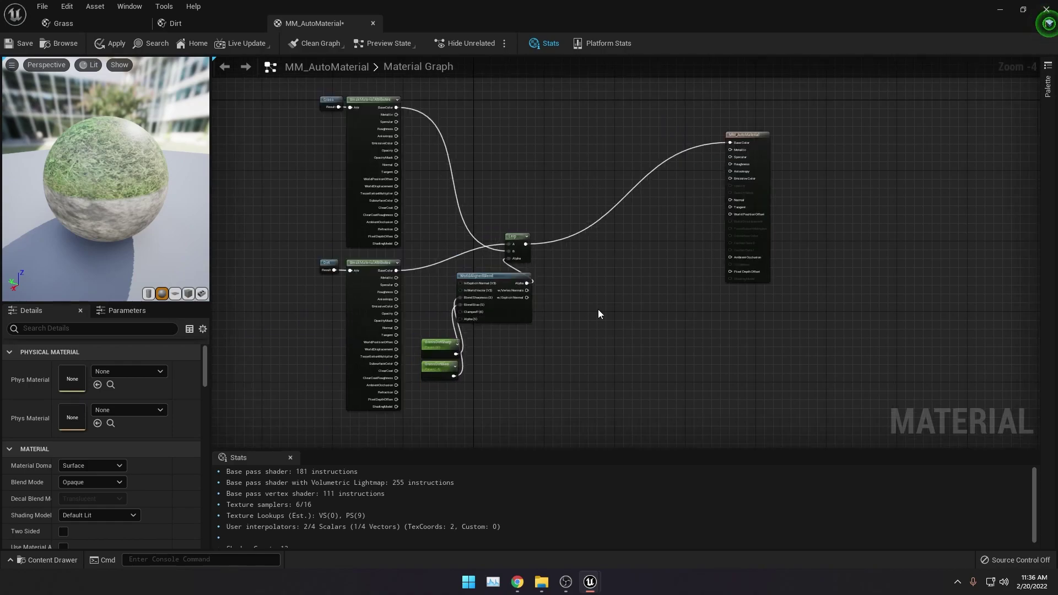
right_click(587, 254)
text(Linea)
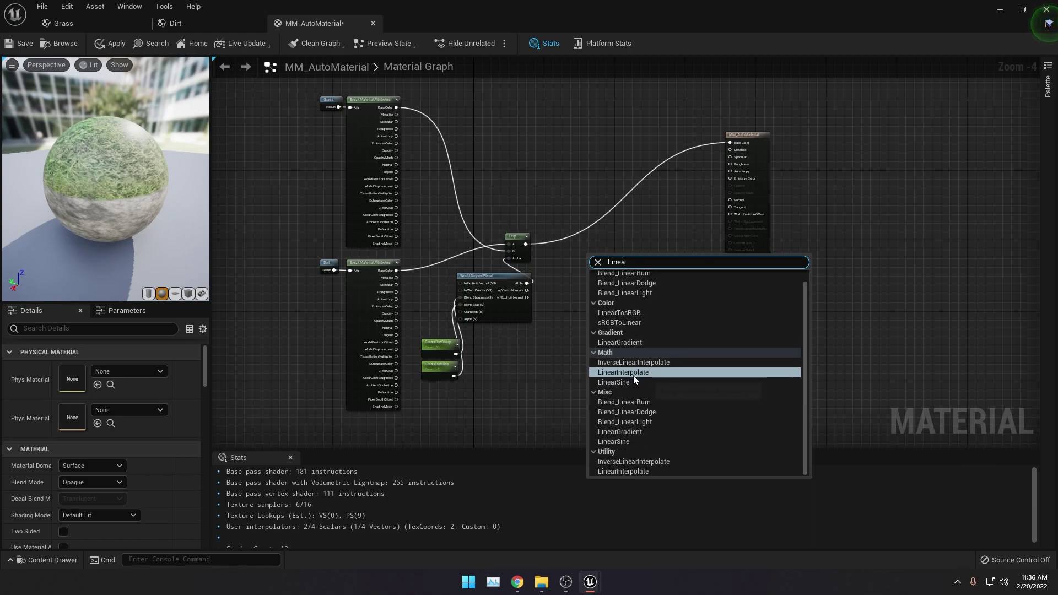
key(Return)
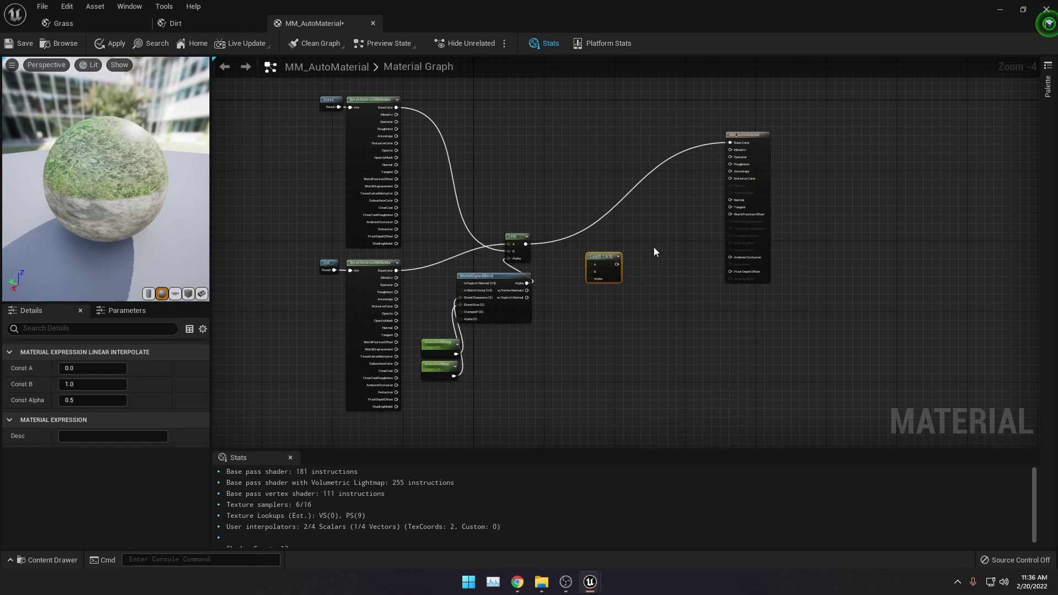
drag(609, 259, 553, 205)
Connect the Grass Roughness output to the new Lerp's B input and the Dirt Roughness output to its A input.
scroll(395, 151, up, 2)
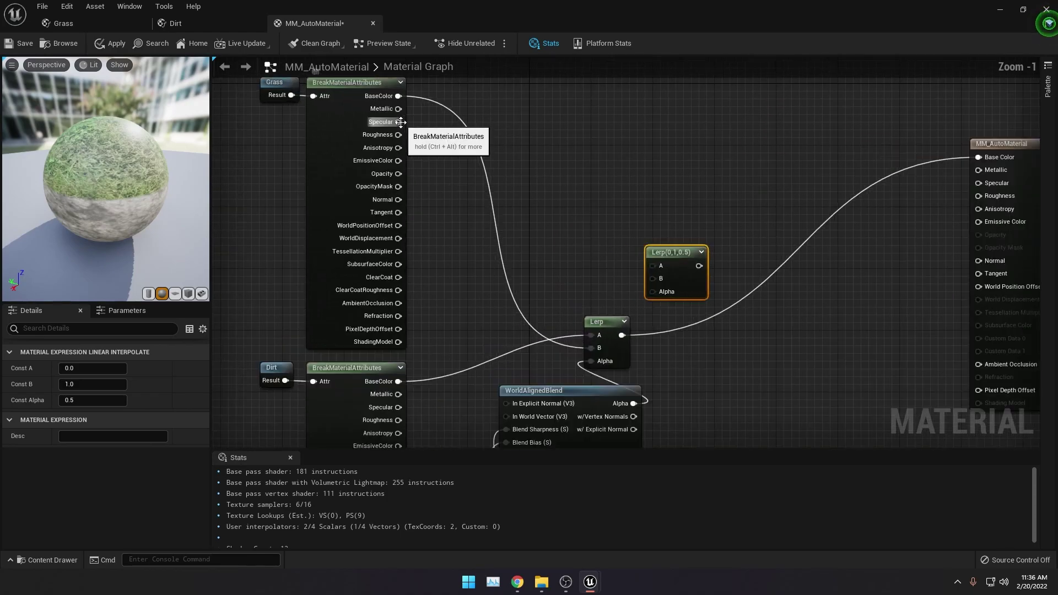
click(418, 165)
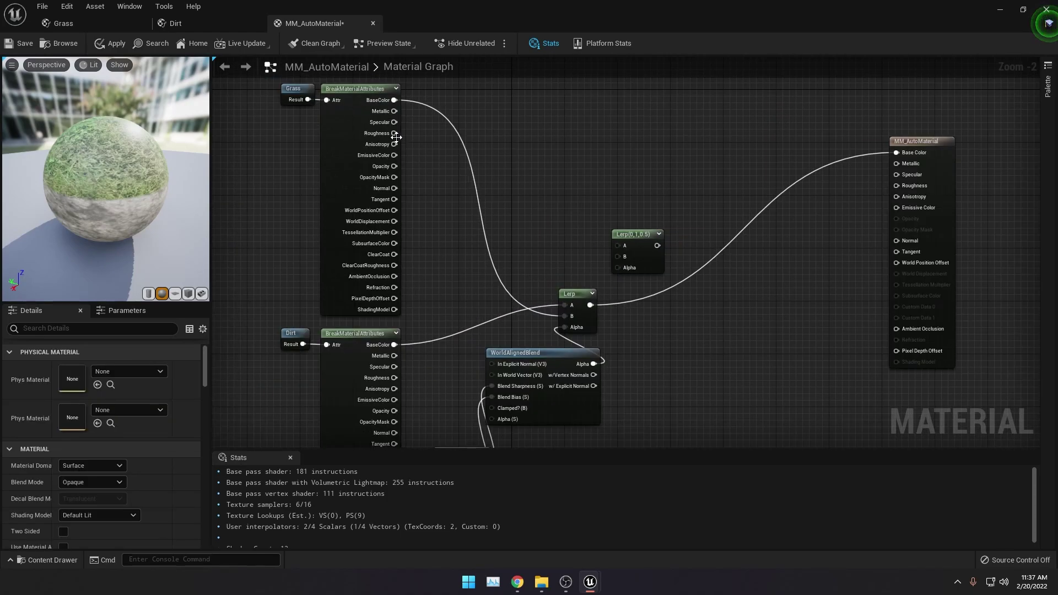
drag(394, 137, 617, 256)
right_drag(430, 346, 441, 215)
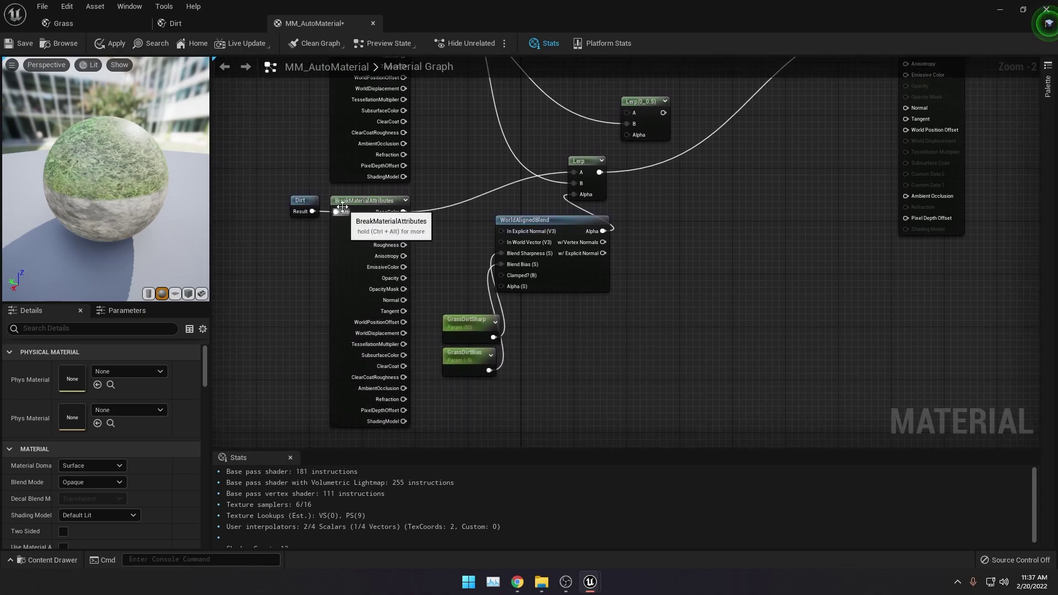
drag(404, 245, 626, 113)
Feed the WorldAlignedBlend Alpha into the roughness Lerp's Alpha and connect that Lerp's output to the Roughness of MM_AutoMaterial.
right_drag(705, 109, 636, 208)
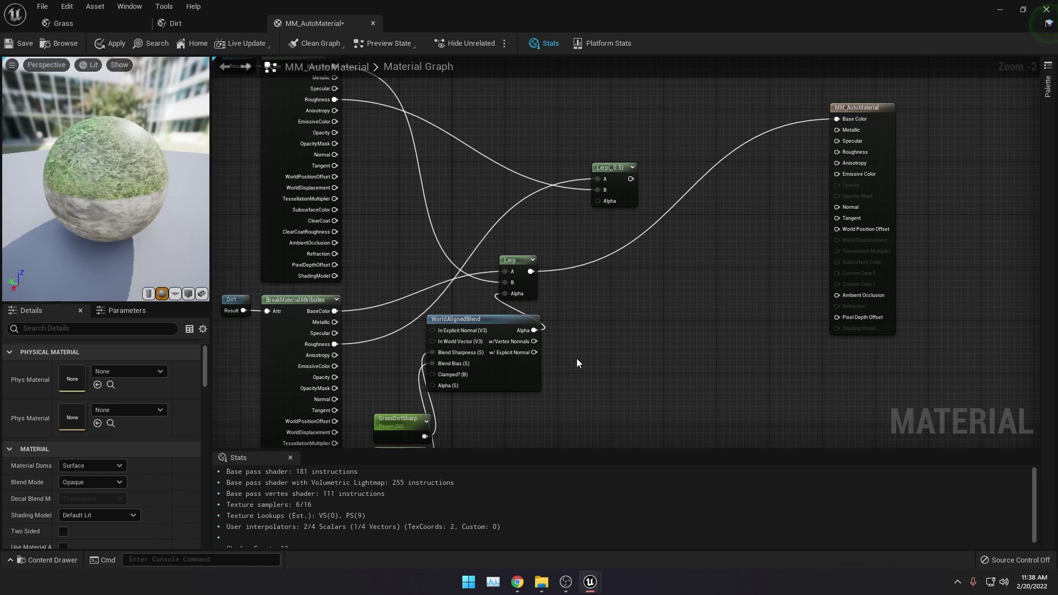
right_drag(561, 407, 582, 353)
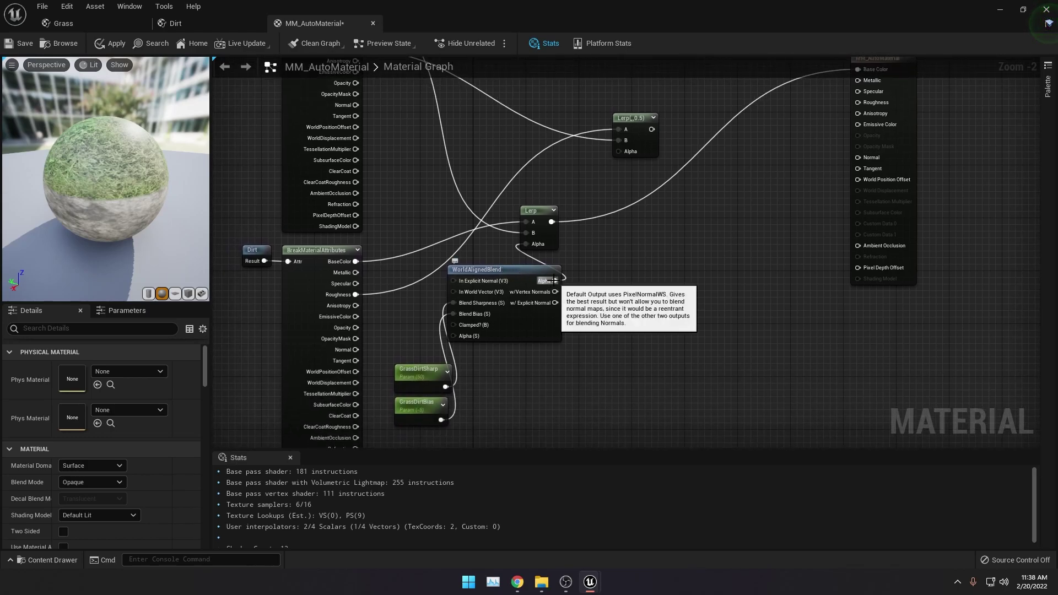
drag(555, 280, 617, 153)
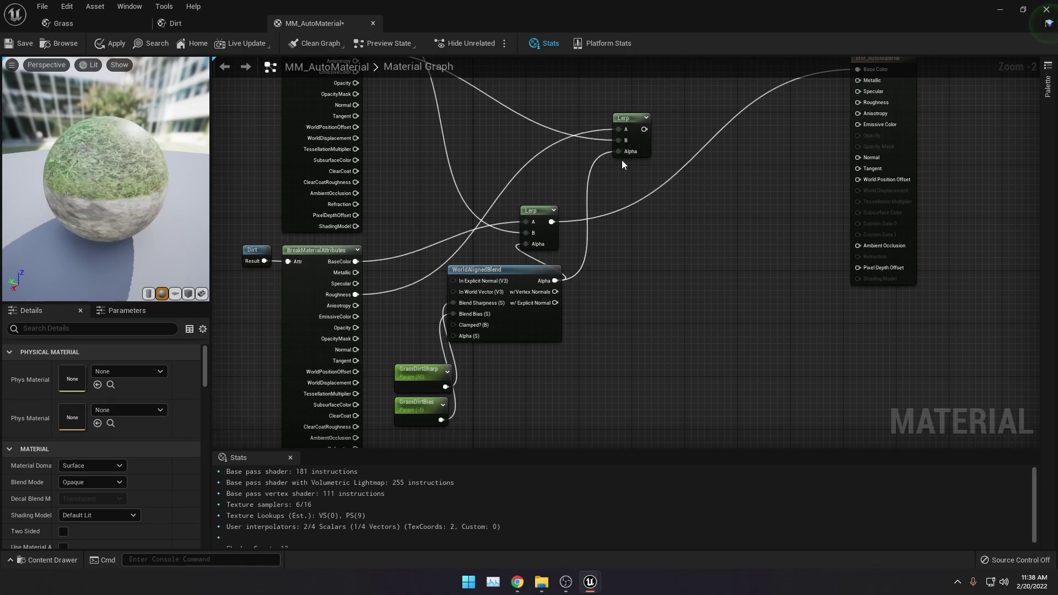
click(626, 117)
right_drag(667, 131, 636, 222)
drag(608, 227, 827, 196)
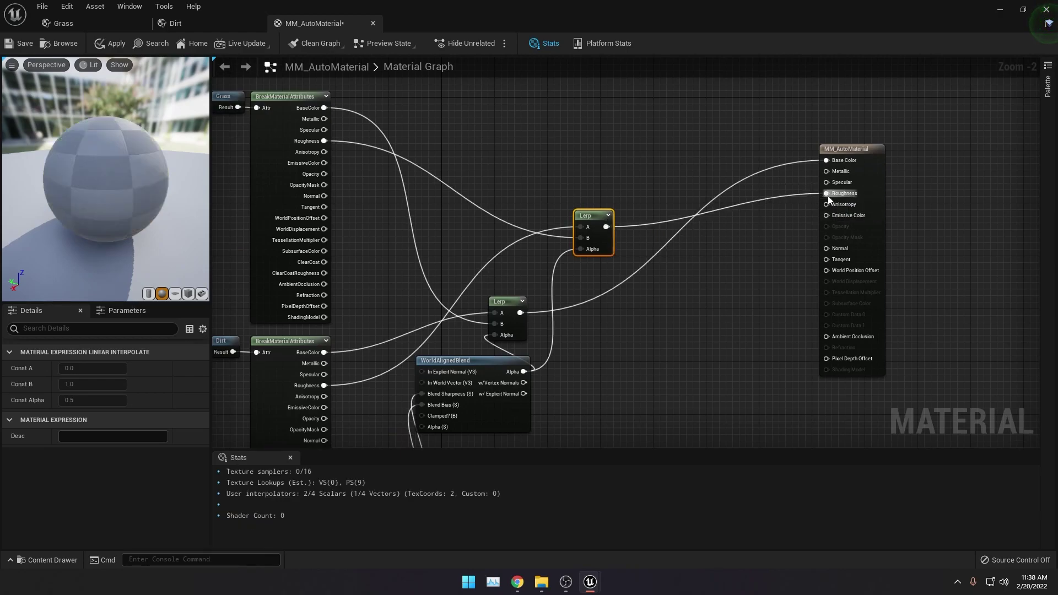
scroll(684, 291, down, 2)
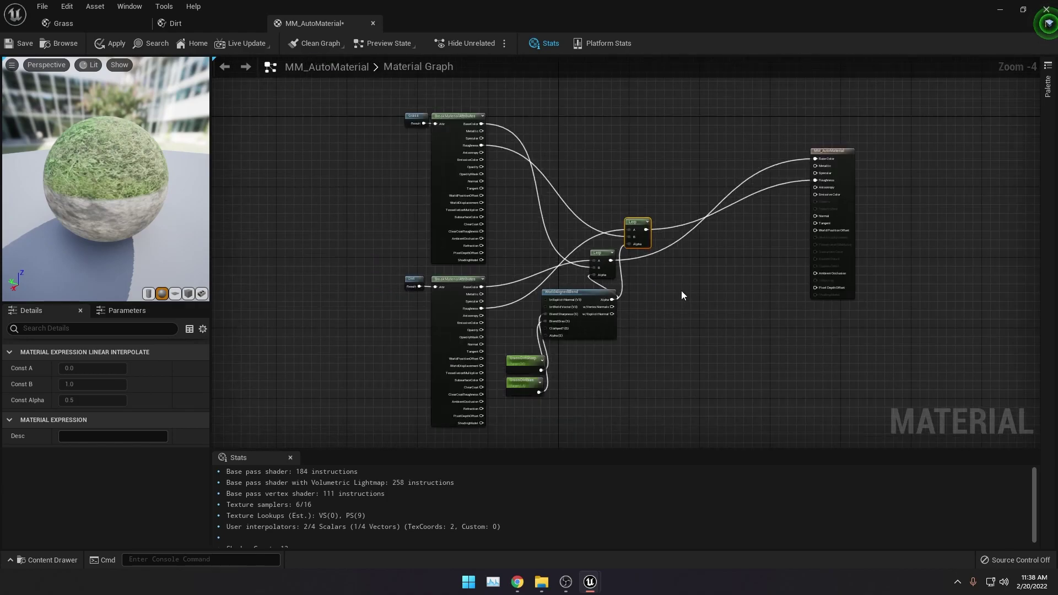
Add a third LinearInterpolate node just above the roughness Lerp.
right_click(652, 178)
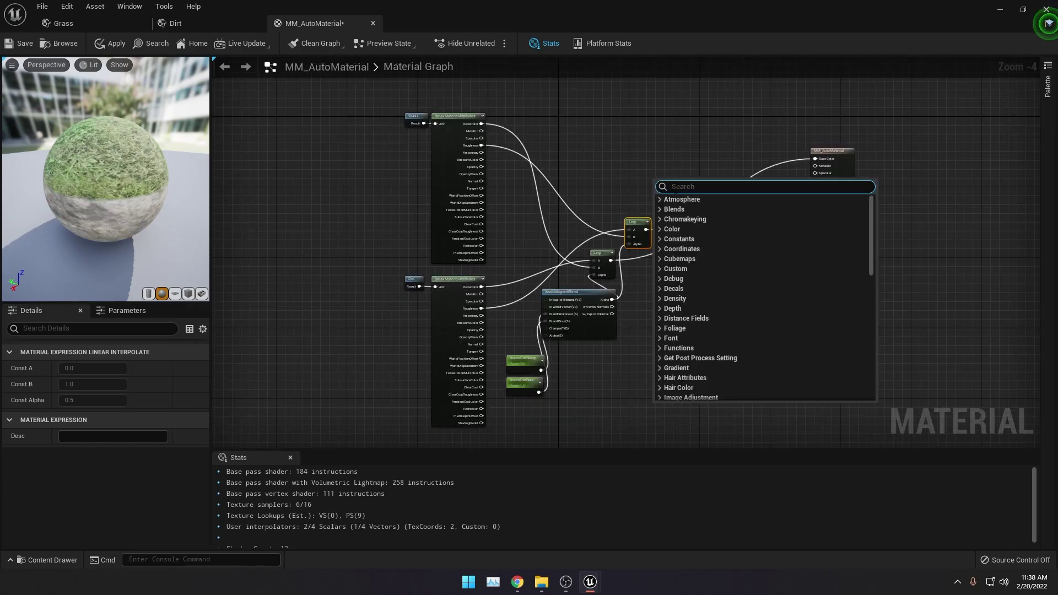
text(linearInt)
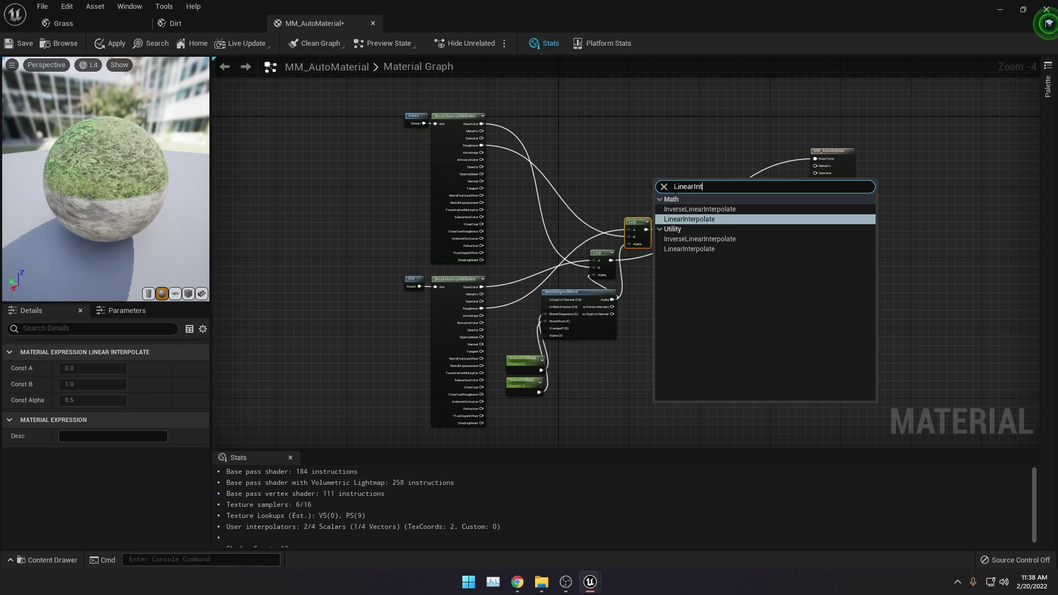
click(695, 219)
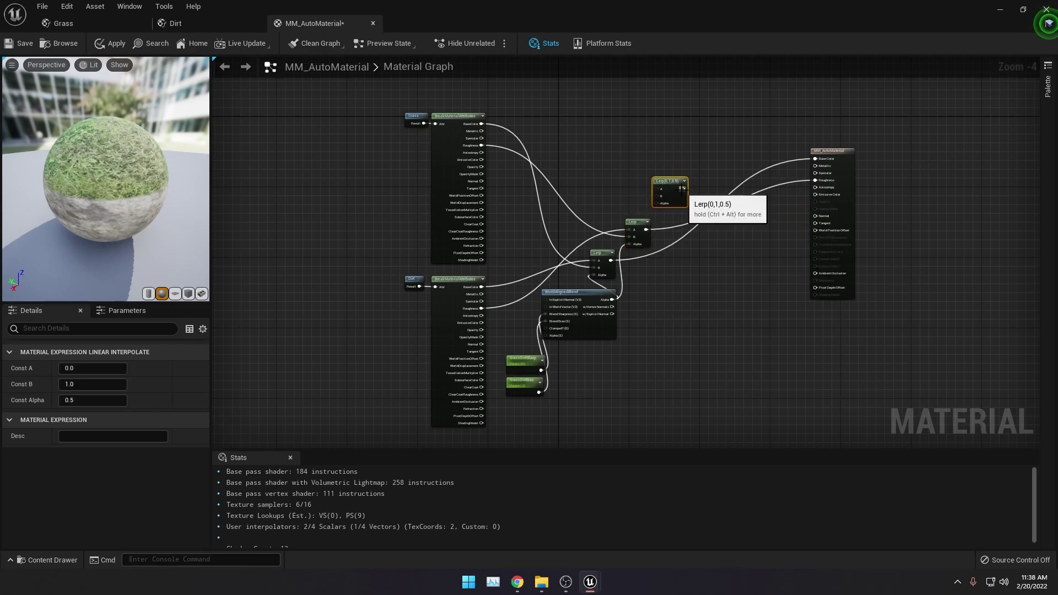
Connect the Grass Normal output to the new Lerp's B input and the Dirt Normal output to its A input.
scroll(624, 236, up, 2)
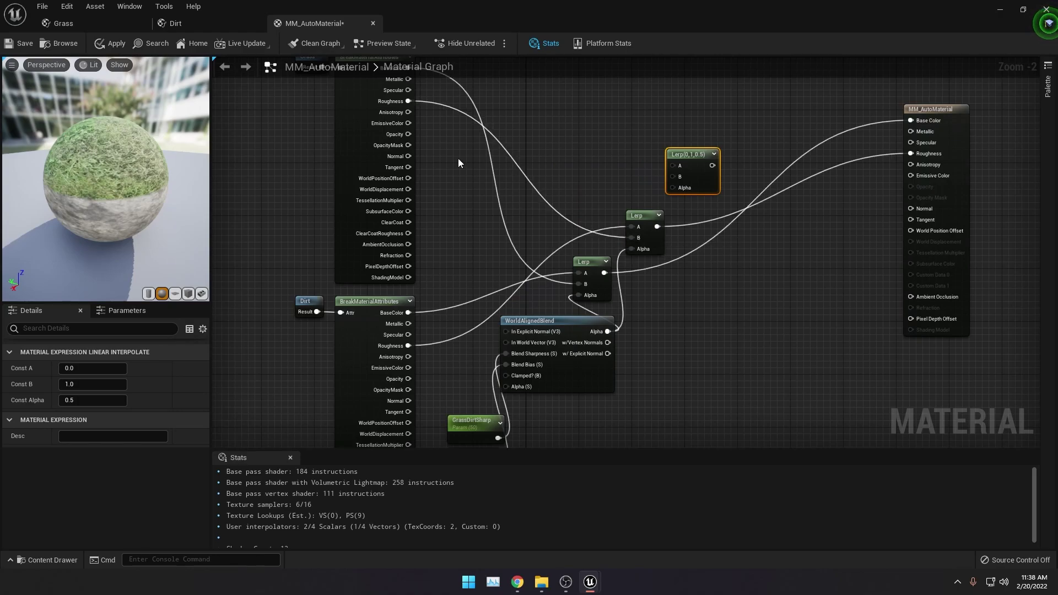
right_drag(409, 168, 453, 224)
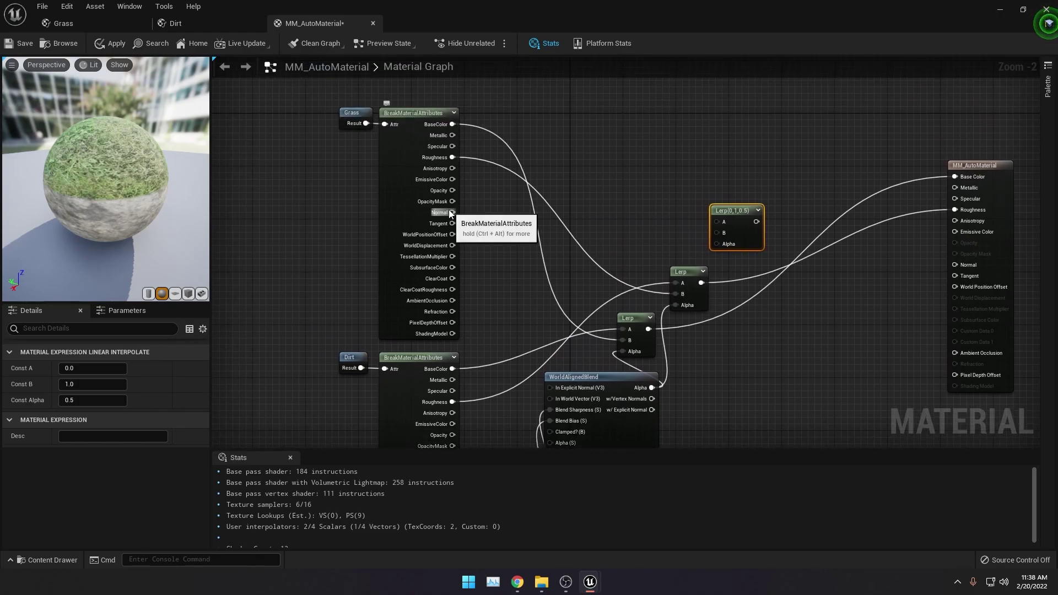
drag(453, 212, 717, 232)
right_drag(630, 262, 630, 201)
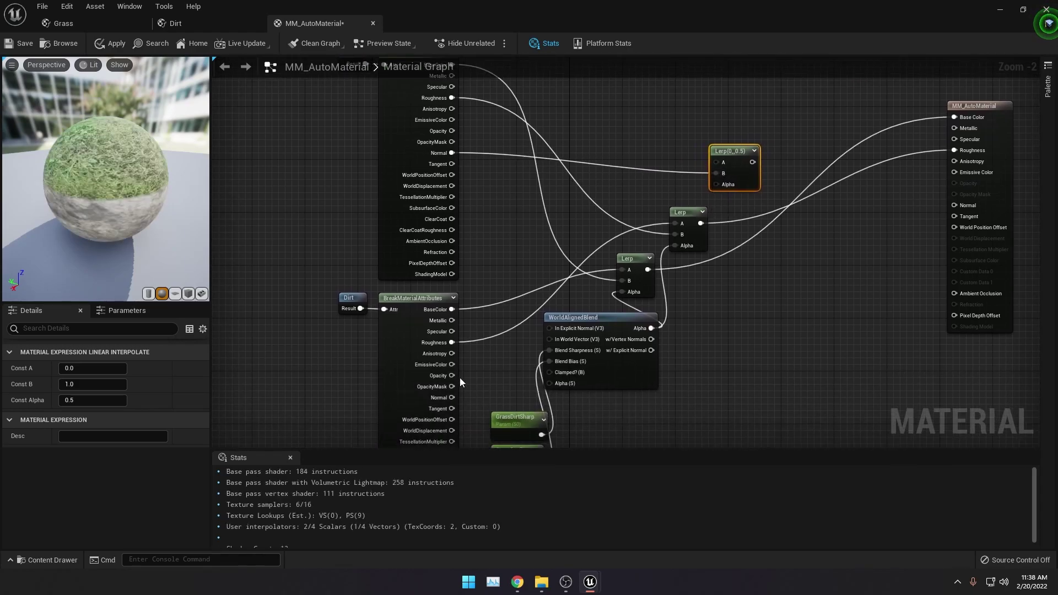
drag(451, 398, 716, 163)
Feed the WorldAlignedBlend w/ Explicit Normal output into the normal Lerp's Alpha and connect that Lerp's output to the Normal of MM_AutoMaterial.
right_drag(726, 164, 645, 186)
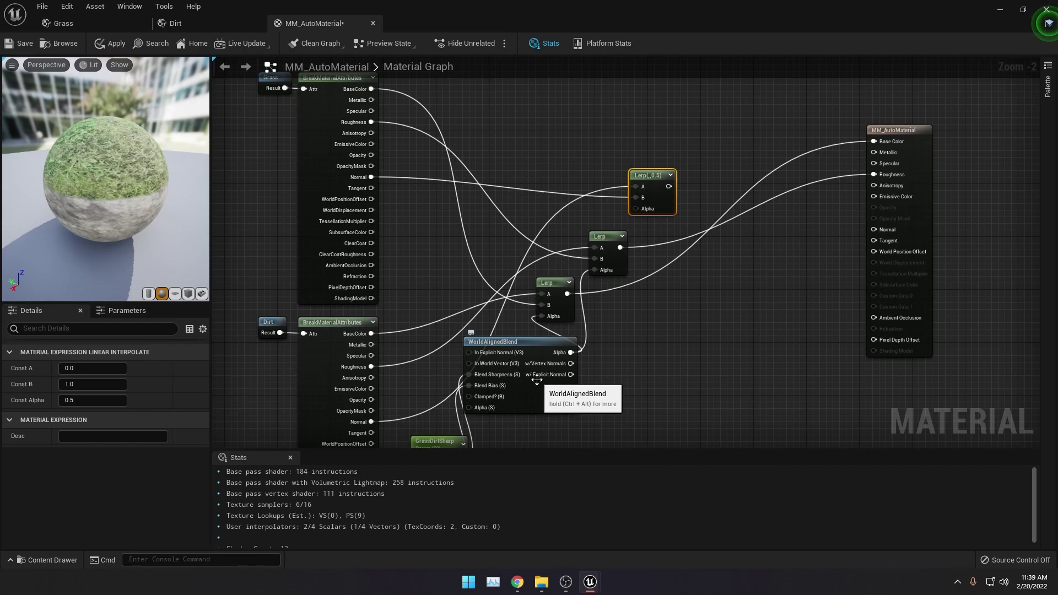
drag(571, 374, 876, 233)
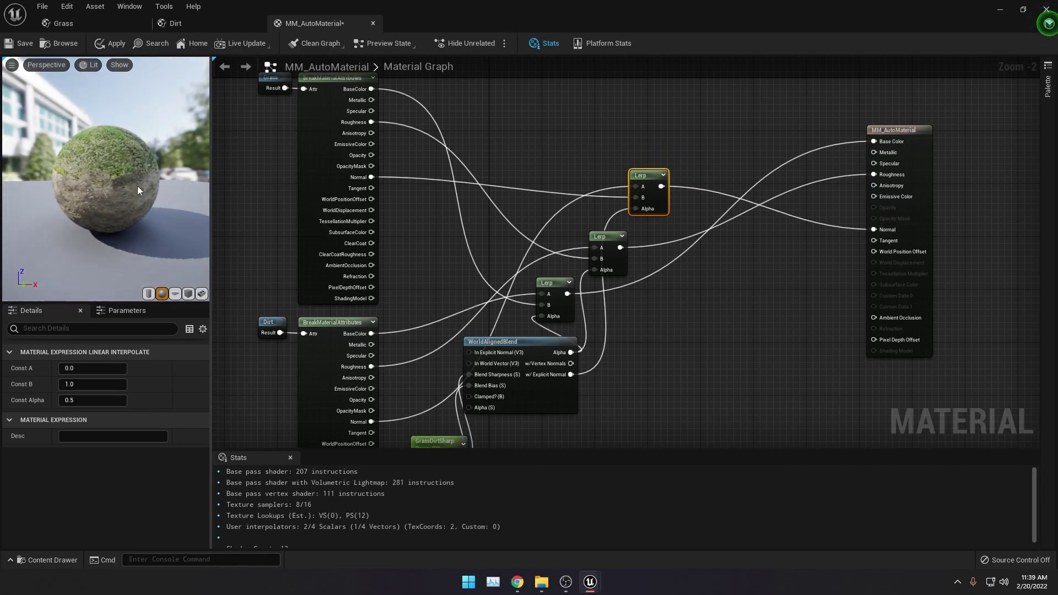
Inspect the grass and dirt blend around the preview sphere and apply the material changes.
drag(157, 246, 186, 215)
scroll(80, 178, up, 5)
drag(79, 178, 181, 178)
scroll(270, 141, down, 3)
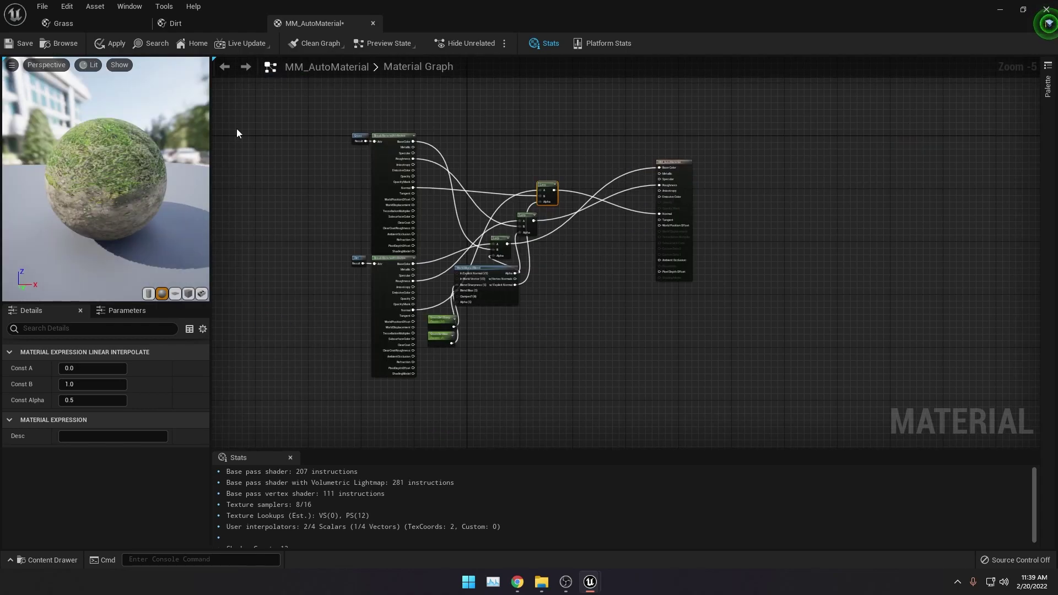
click(104, 45)
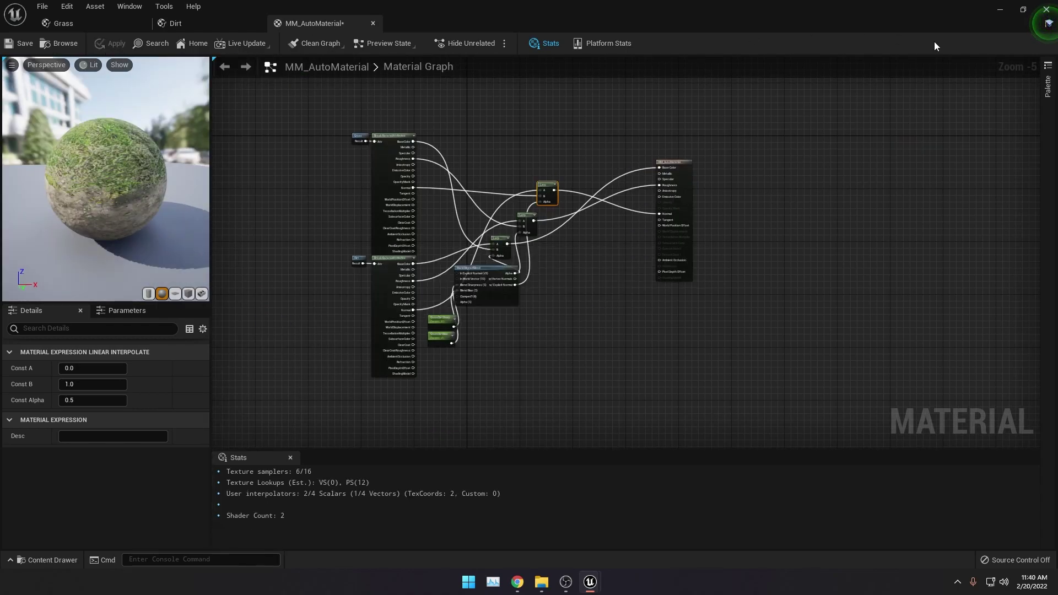
Go back to LandscapeLevel and sculpt two steep adjoining hills on the flat landscape.
click(1001, 13)
mouse_move(452, 221)
right_down()
mouse_move(512, 201)
mouse_move(402, 215)
mouse_move(433, 170)
mouse_move(370, 196)
mouse_move(420, 207)
mouse_move(386, 194)
mouse_move(397, 232)
mouse_move(503, 197)
mouse_move(468, 196)
mouse_move(532, 147)
right_up()
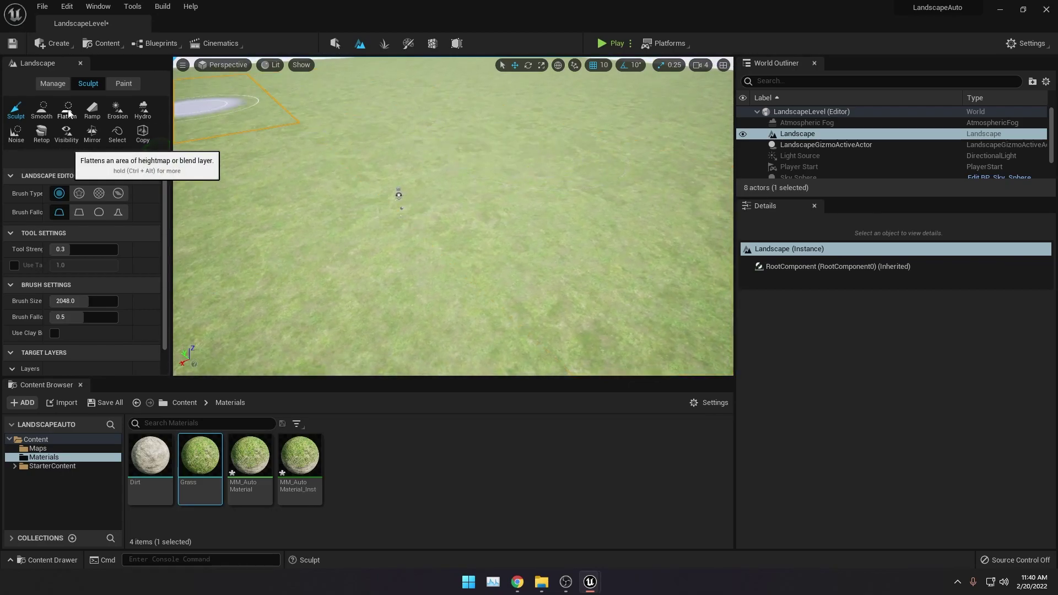
mouse_move(538, 182)
mouse_down()
mouse_move(500, 194)
mouse_move(454, 159)
mouse_move(603, 123)
mouse_move(480, 154)
mouse_up()
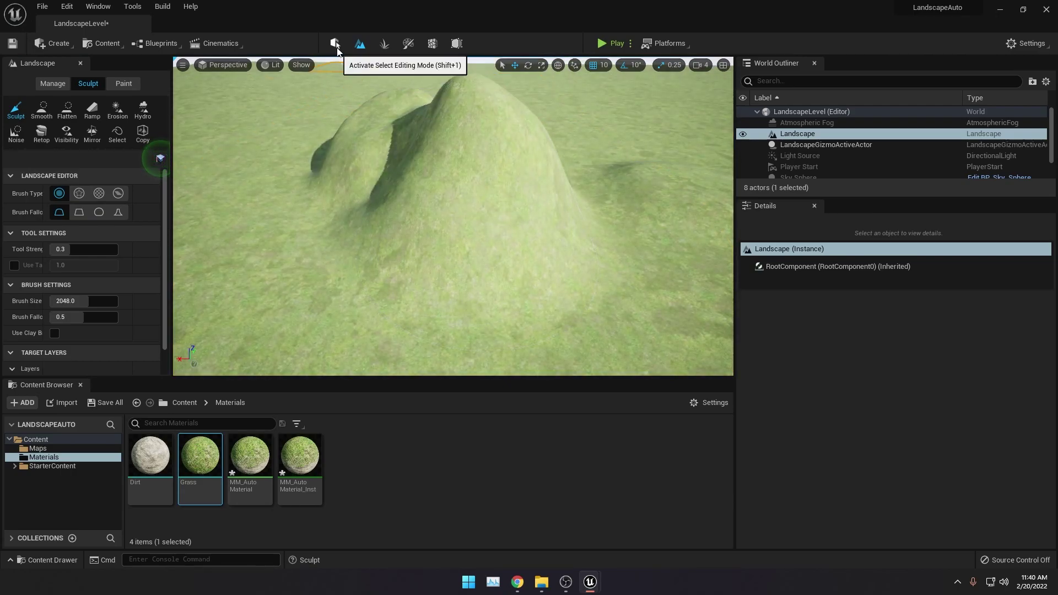
Switch to selection mode, open MM_AutoMaterial_Inst and shrink its window so the hills stay visible beside it.
click(335, 44)
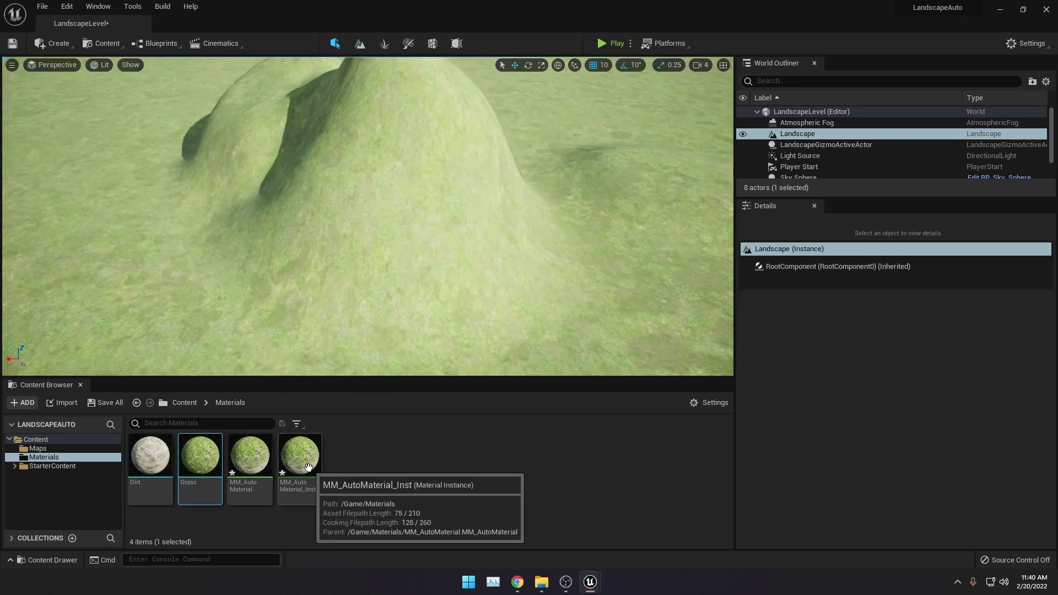
key(f)
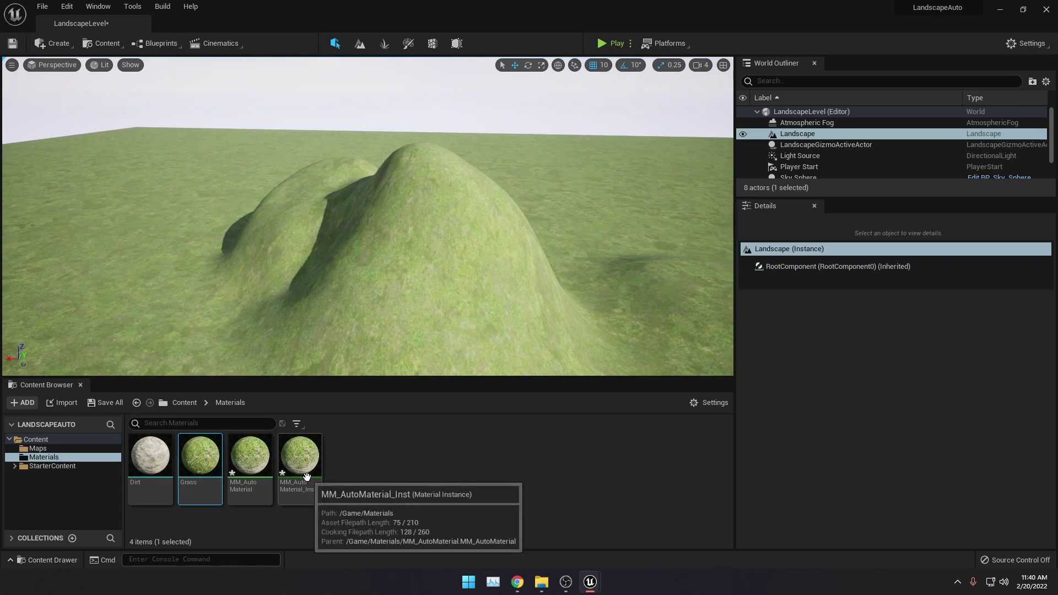
double_click(306, 475)
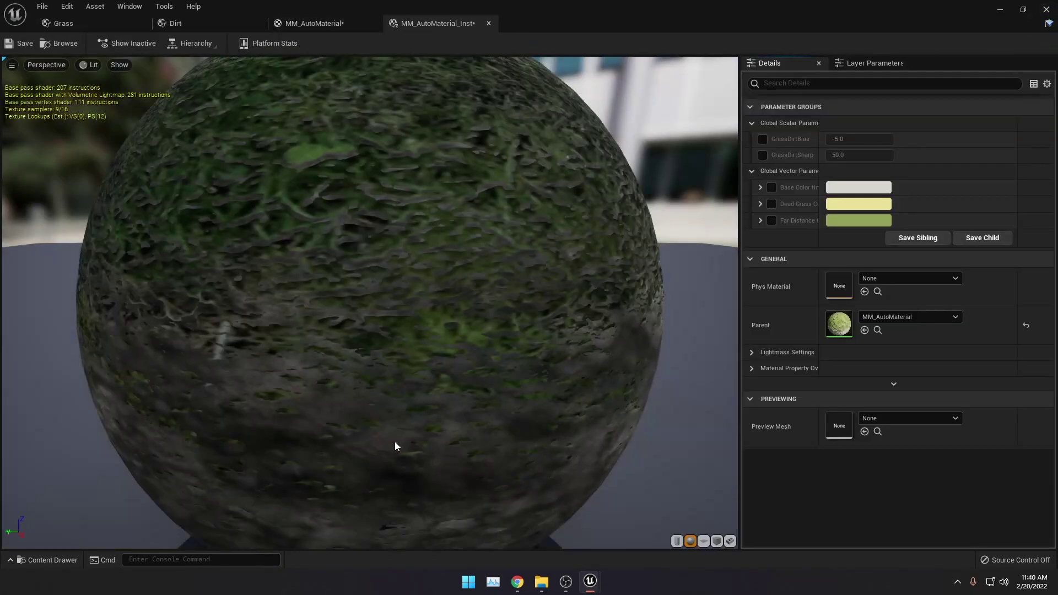
drag(692, 18, 669, 62)
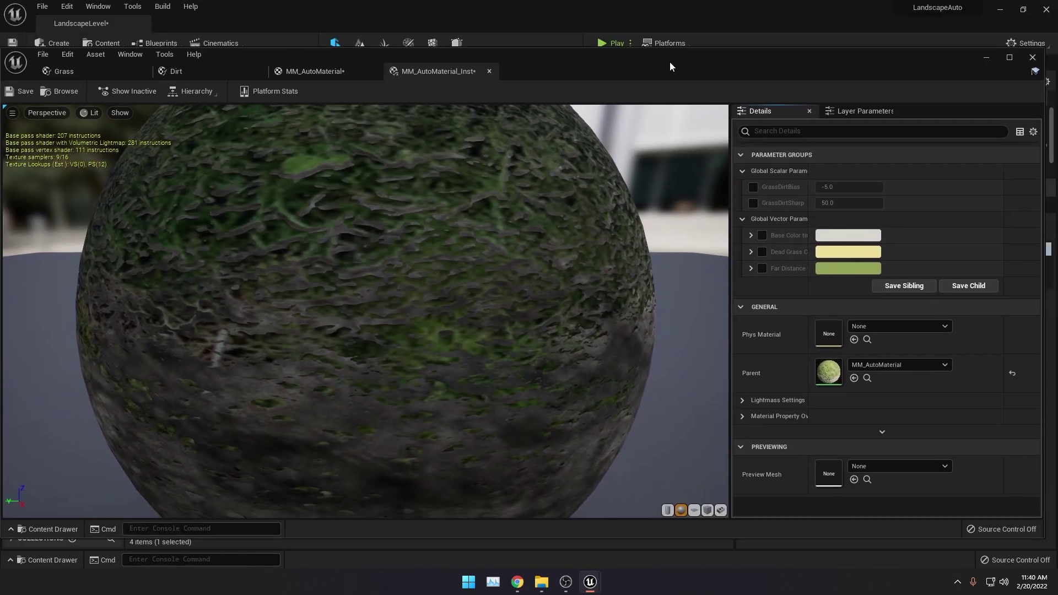
drag(2, 51, 498, 88)
drag(771, 98, 700, 63)
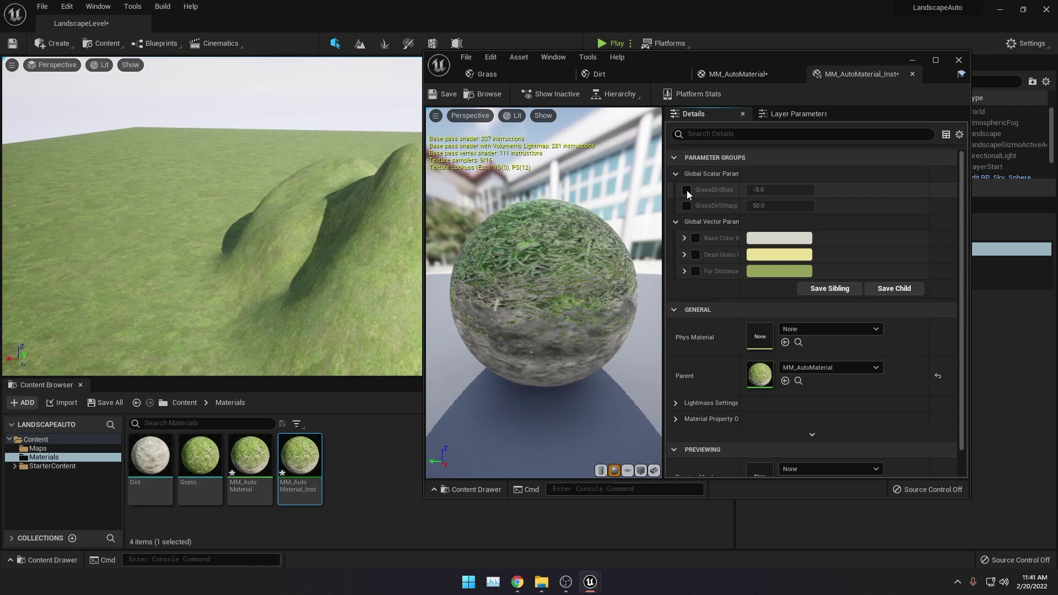
Enable the GrassDirtBias and GrassDirtSharp overrides in the material instance and set GrassDirtSharp to 15.
click(687, 190)
click(686, 206)
drag(715, 57, 784, 62)
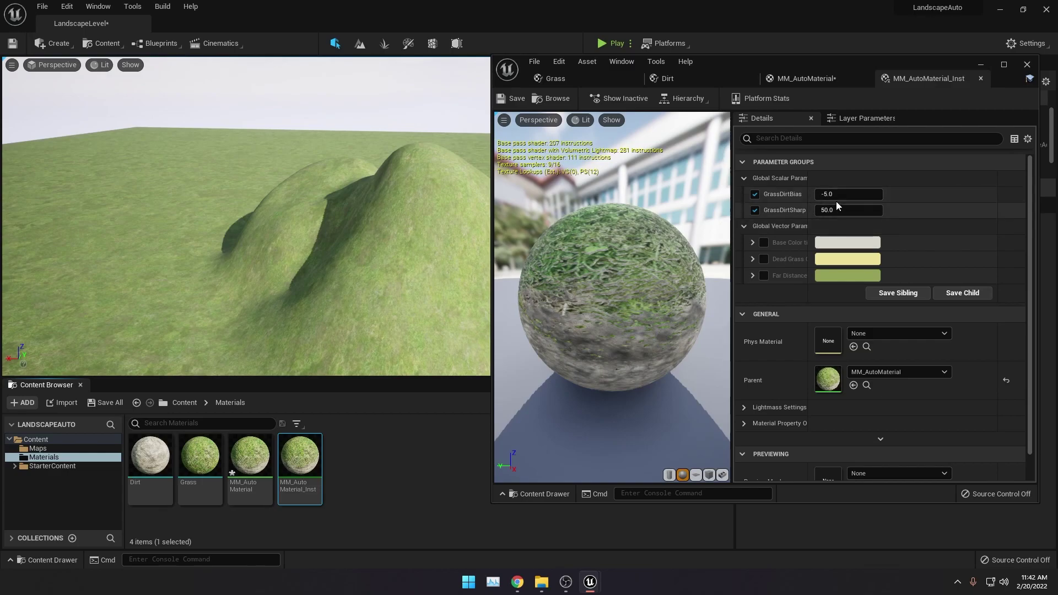
drag(808, 200, 825, 195)
click(864, 212)
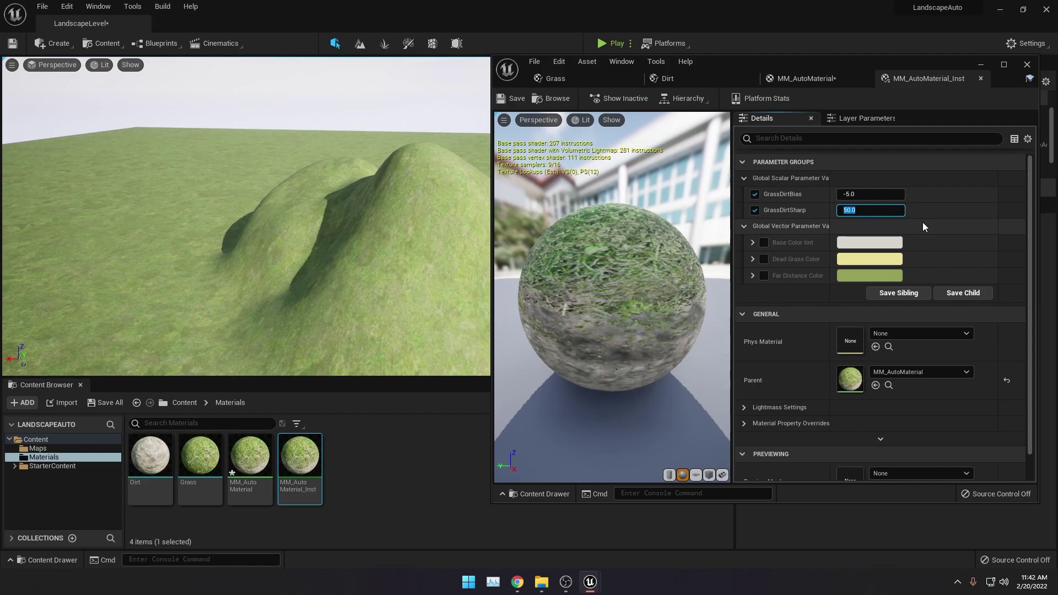
text(15)
key(Return)
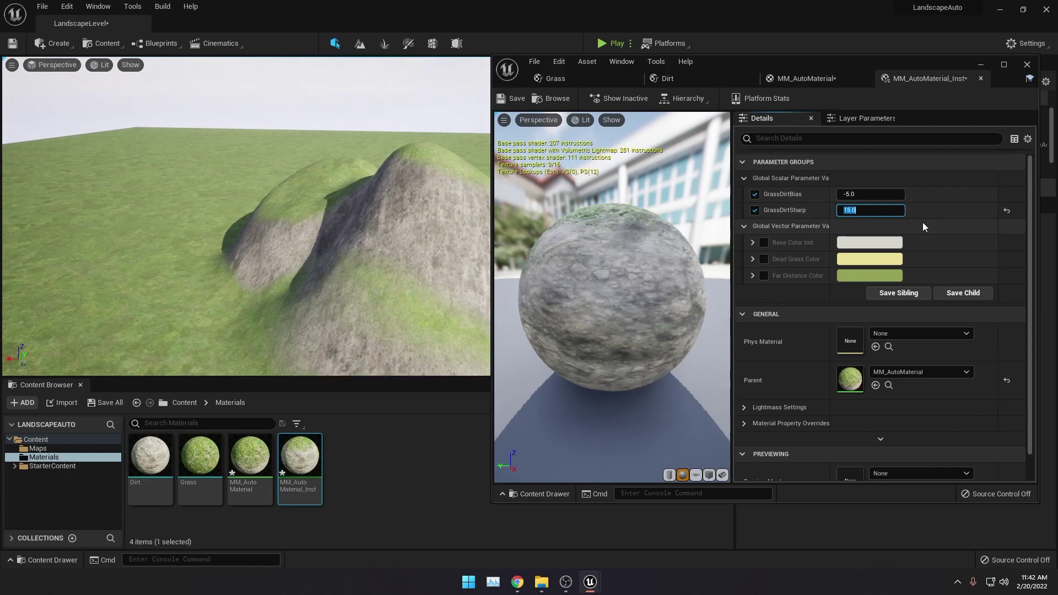
Minimise the material instance window and sculpt more hills across the landscape to test the automatic grass and dirt blend.
right_drag(198, 184, 220, 181)
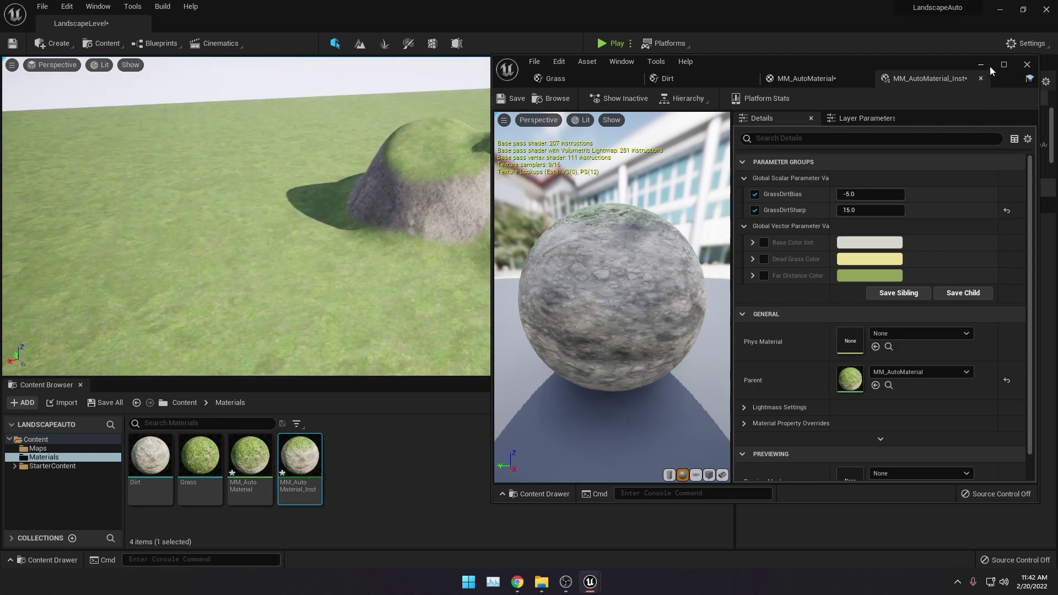
click(983, 65)
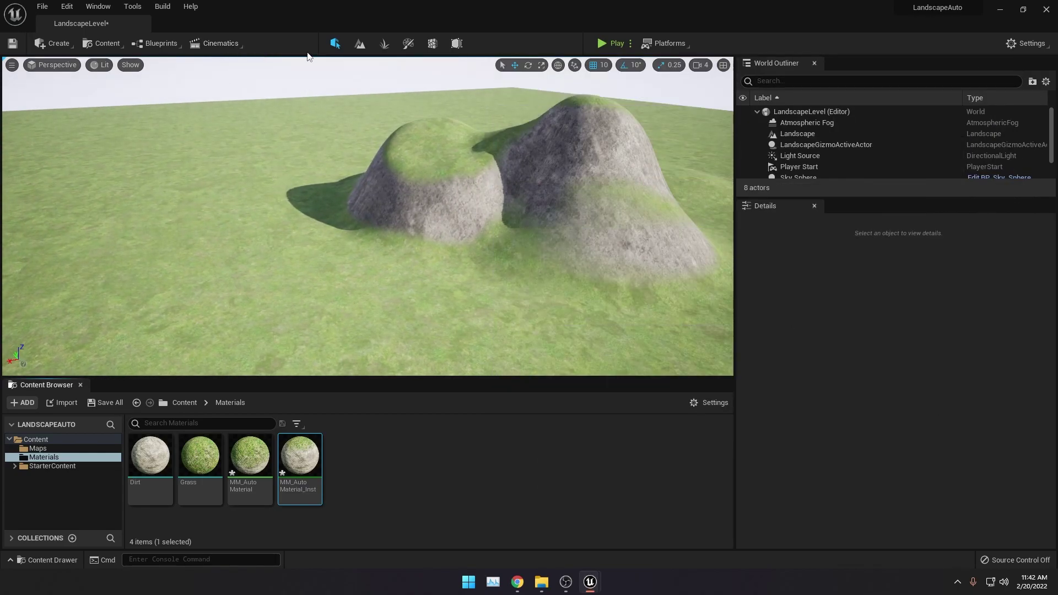
click(359, 44)
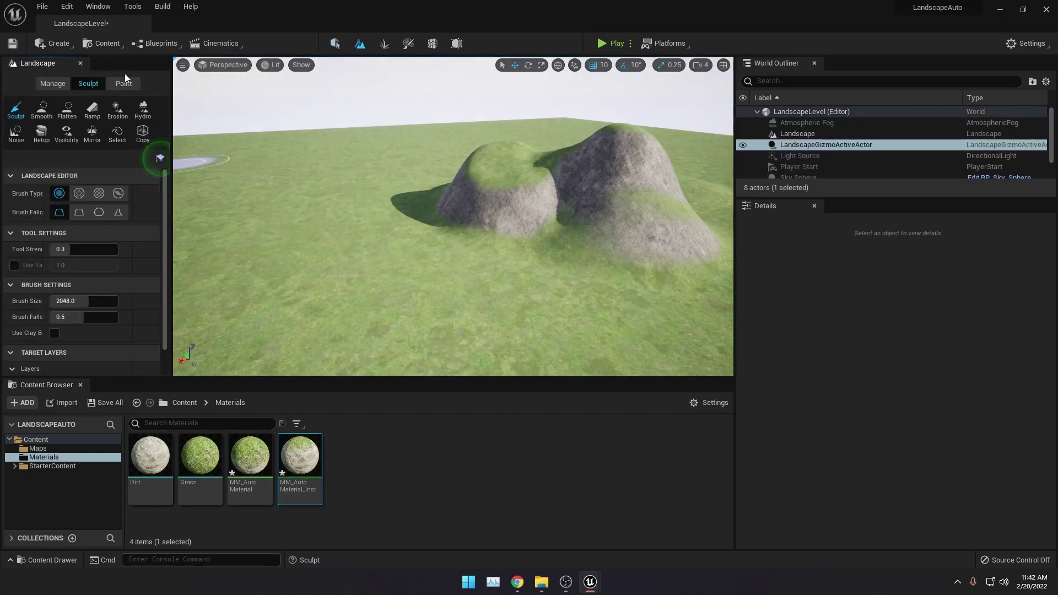
mouse_move(349, 236)
mouse_down()
mouse_move(326, 185)
mouse_move(364, 182)
mouse_move(341, 219)
mouse_move(318, 214)
mouse_move(398, 198)
mouse_move(431, 237)
mouse_move(476, 253)
mouse_move(458, 250)
mouse_move(530, 252)
mouse_move(443, 228)
mouse_move(547, 243)
mouse_move(583, 232)
mouse_up()
mouse_move(583, 231)
right_down()
mouse_move(650, 237)
mouse_move(551, 243)
mouse_move(545, 259)
mouse_move(583, 242)
right_up()
mouse_move(582, 242)
mouse_down()
mouse_move(496, 207)
mouse_move(661, 205)
mouse_move(670, 195)
mouse_move(687, 202)
mouse_move(666, 213)
mouse_up()
right_drag(666, 213, 416, 241)
mouse_move(346, 225)
mouse_down()
mouse_move(459, 204)
mouse_move(284, 216)
mouse_move(281, 248)
mouse_move(524, 312)
mouse_up()
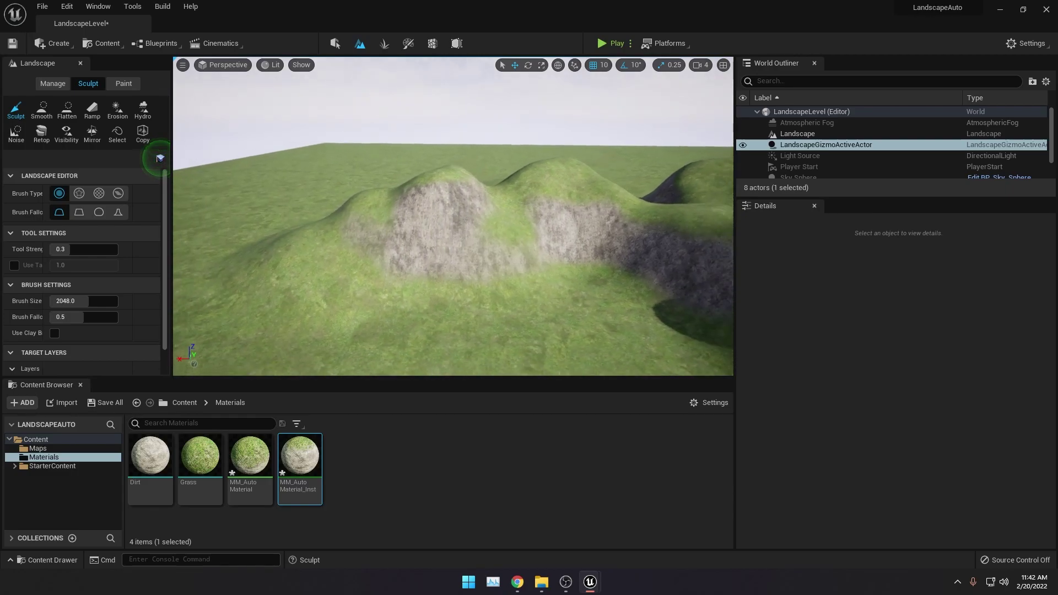
mouse_move(453, 220)
right_down()
mouse_move(419, 216)
mouse_move(542, 318)
right_up()
drag(543, 317, 512, 269)
right_drag(460, 375, 441, 336)
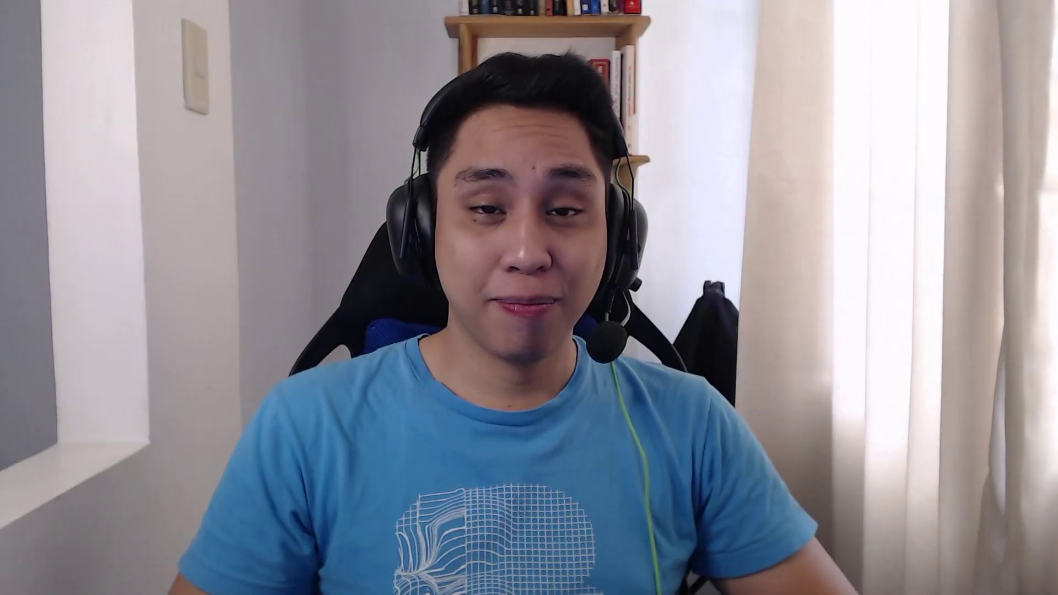